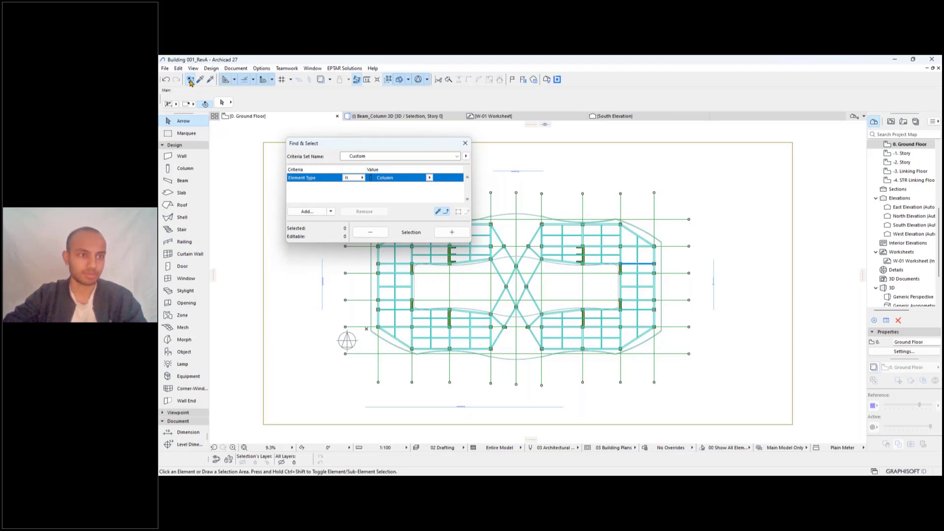
{"action": "mouse_move", "coordinate": [341, 147]}
{"action": "left_mouse_down"}
{"action": "mouse_move", "coordinate": [523, 161]}
{"action": "mouse_move", "coordinate": [472, 170]}
{"action": "mouse_move", "coordinate": [672, 171]}
{"action": "mouse_move", "coordinate": [538, 173]}
{"action": "mouse_move", "coordinate": [866, 194]}
{"action": "mouse_move", "coordinate": [676, 156]}
{"action": "mouse_move", "coordinate": [677, 148]}
{"action": "mouse_move", "coordinate": [760, 147]}
{"action": "mouse_move", "coordinate": [615, 131]}
{"action": "mouse_move", "coordinate": [322, 160]}
{"action": "mouse_move", "coordinate": [362, 147]}
{"action": "mouse_move", "coordinate": [339, 158]}
{"action": "mouse_move", "coordinate": [342, 145]}
{"action": "mouse_move", "coordinate": [288, 140]}
{"action": "mouse_move", "coordinate": [349, 134]}
{"action": "left_mouse_up"}
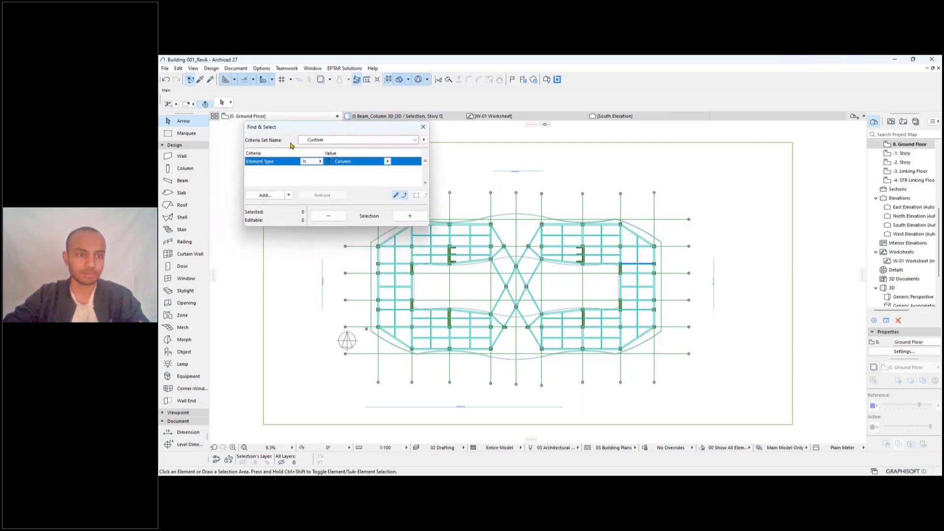
{"action": "left_click_drag", "start_coordinate": [288, 133], "coordinate": [279, 134]}
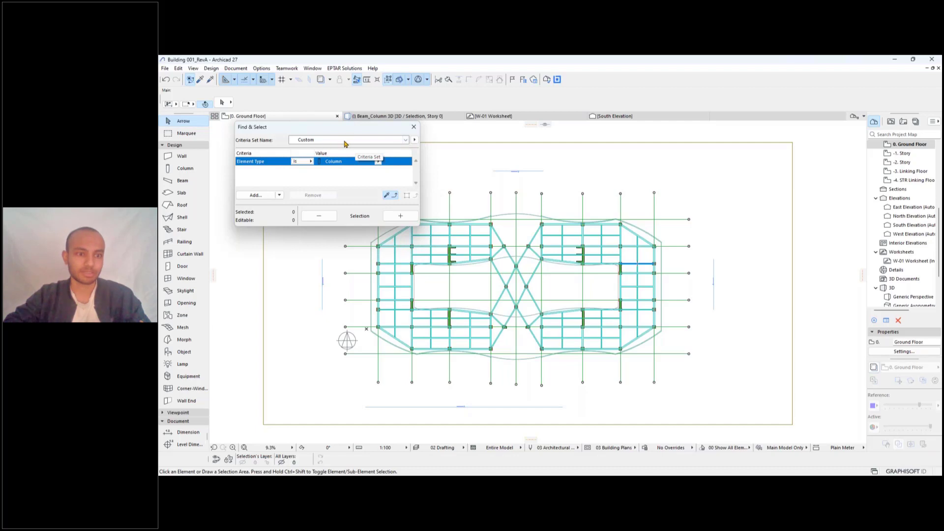
{"action": "left_click", "coordinate": [415, 141]}
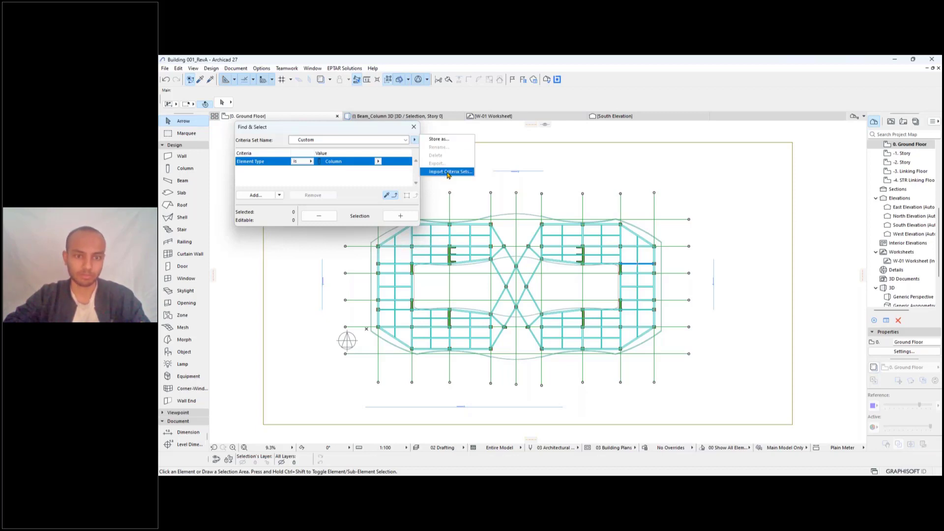
{"action": "left_click", "coordinate": [415, 142]}
{"action": "left_click_drag", "start_coordinate": [325, 127], "coordinate": [366, 132]}
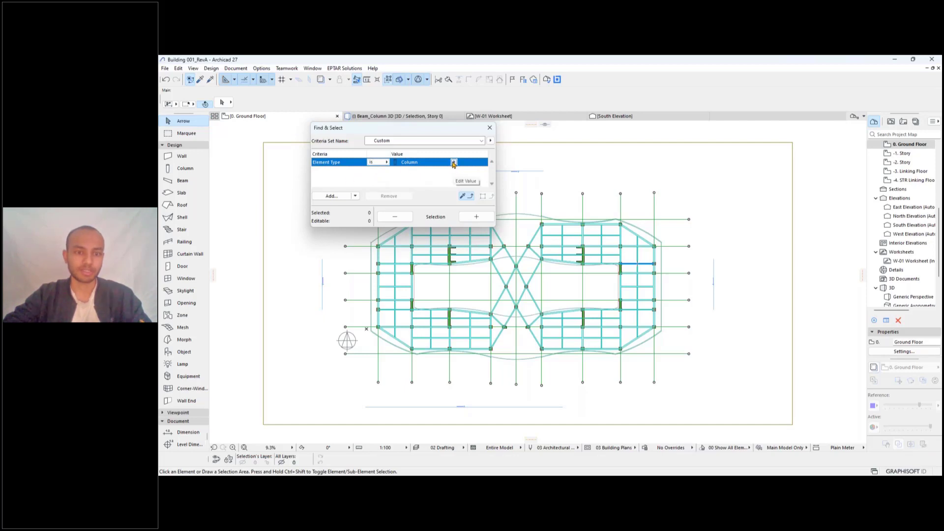
{"action": "left_click_drag", "start_coordinate": [434, 132], "coordinate": [411, 136]}
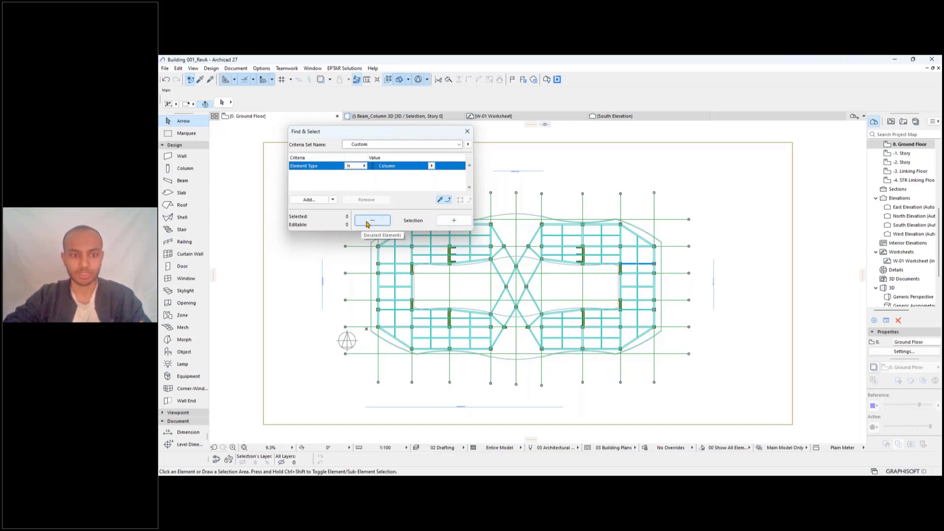
{"action": "left_click_drag", "start_coordinate": [379, 131], "coordinate": [324, 100]}
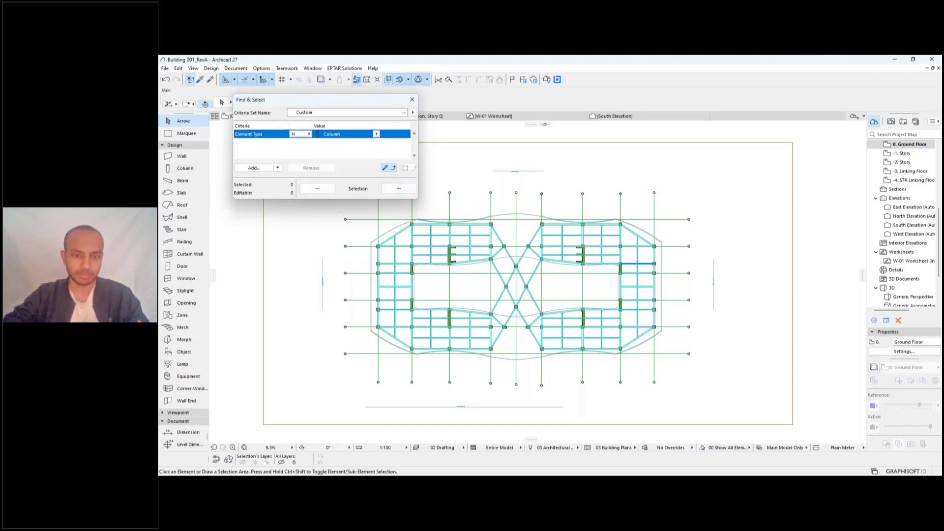
Set the Find & Select element type criterion to Beam and select all beams on the ground floor plan.
{"action": "middle_click_drag", "start_coordinate": [465, 226], "coordinate": [496, 236]}
{"action": "left_click_drag", "start_coordinate": [377, 105], "coordinate": [781, 109]}
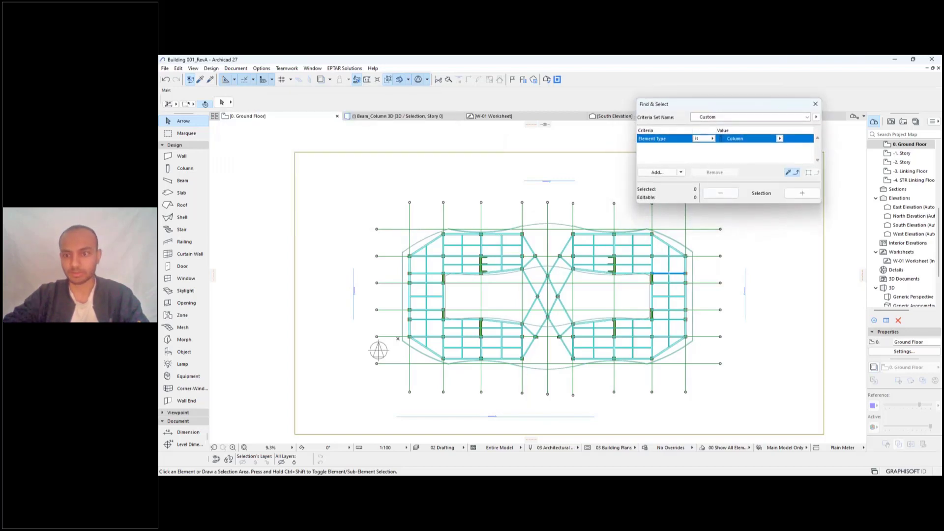
{"action": "scroll", "coordinate": [562, 289], "scroll_direction": "up", "scroll_amount": 2}
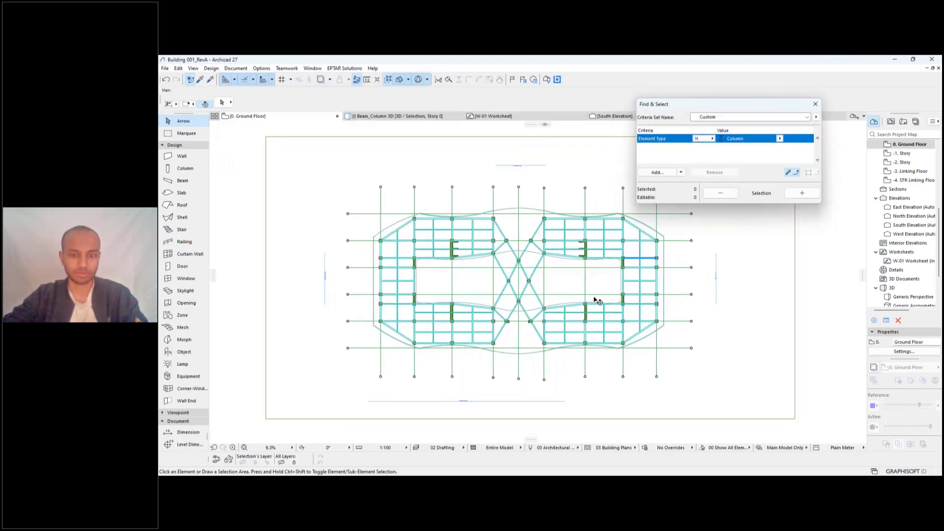
{"action": "scroll", "coordinate": [597, 299], "scroll_direction": "up", "scroll_amount": 3}
{"action": "middle_click_drag", "start_coordinate": [550, 304], "coordinate": [503, 293]}
{"action": "middle_click_drag", "start_coordinate": [560, 258], "coordinate": [471, 262]}
{"action": "scroll", "coordinate": [407, 208], "scroll_direction": "up", "scroll_amount": 2}
{"action": "middle_click_drag", "start_coordinate": [407, 208], "coordinate": [417, 227]}
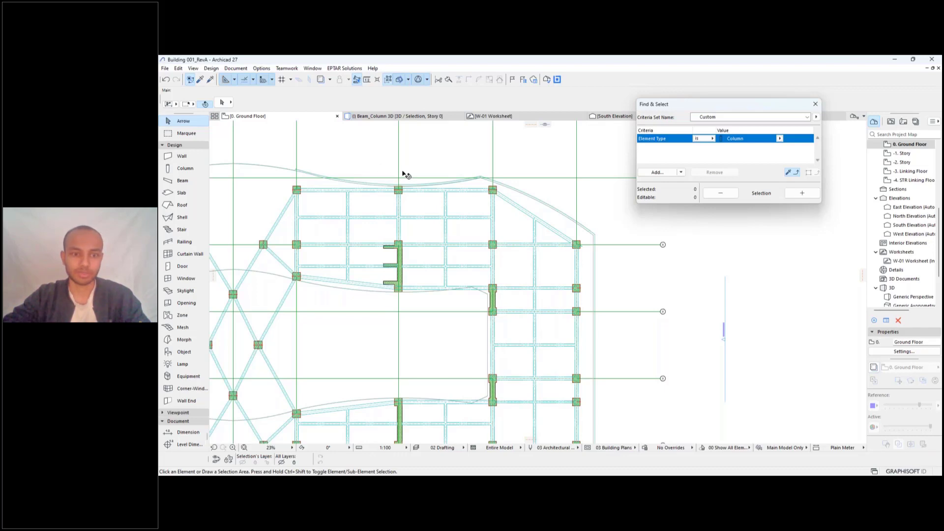
{"action": "middle_click_drag", "start_coordinate": [565, 256], "coordinate": [579, 256]}
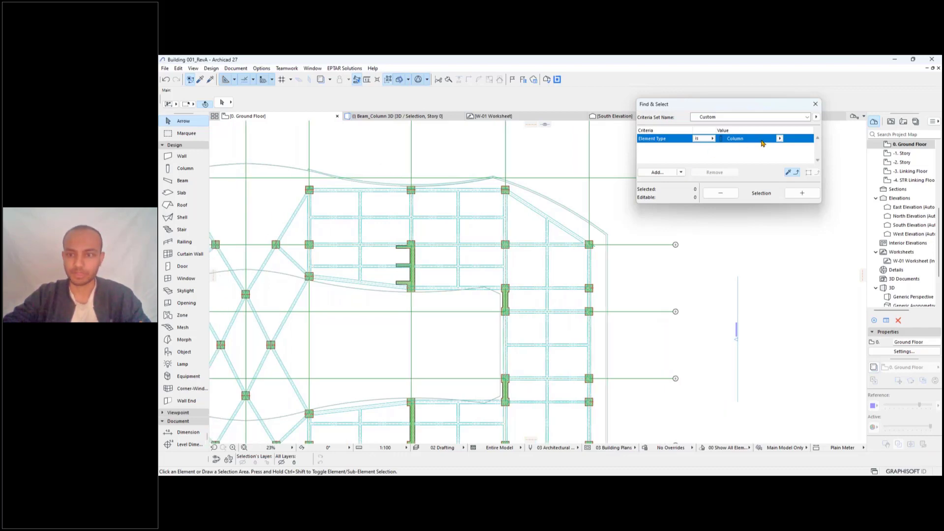
{"action": "left_click", "coordinate": [780, 139]}
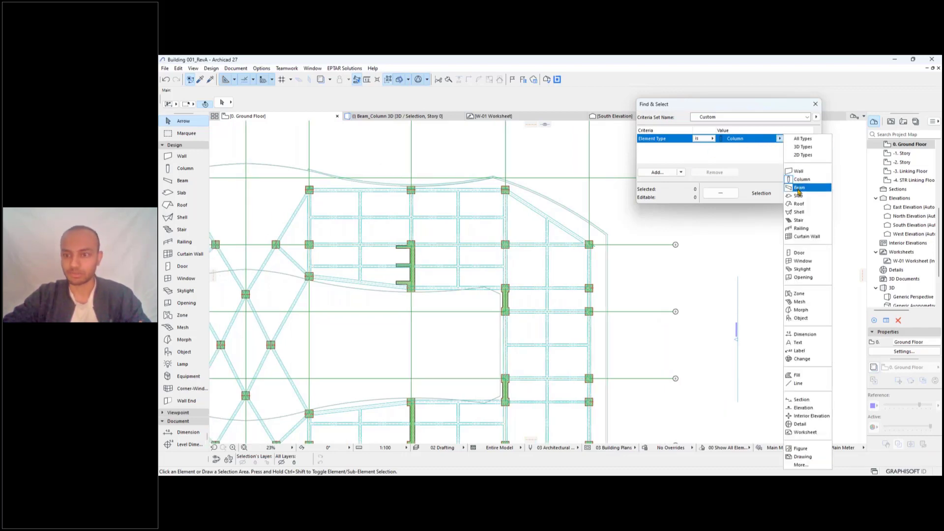
{"action": "left_click", "coordinate": [798, 188]}
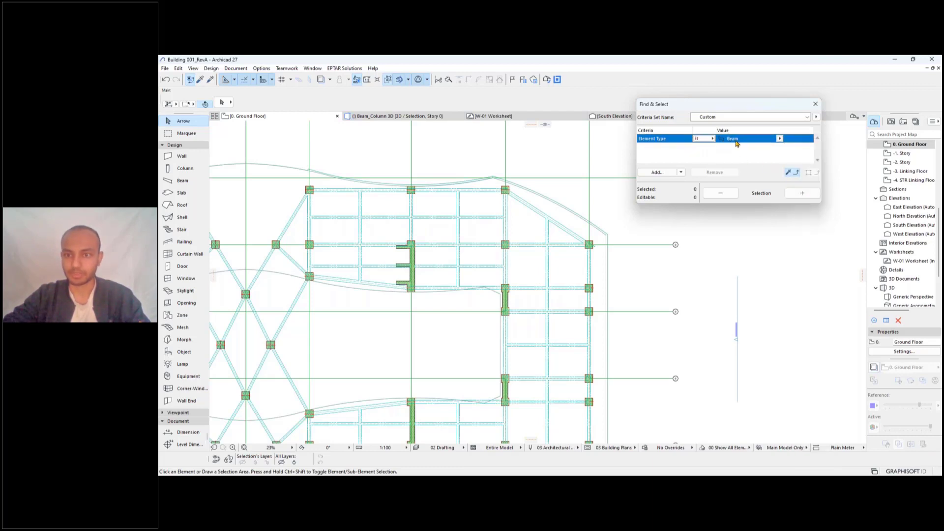
{"action": "left_click", "coordinate": [802, 192]}
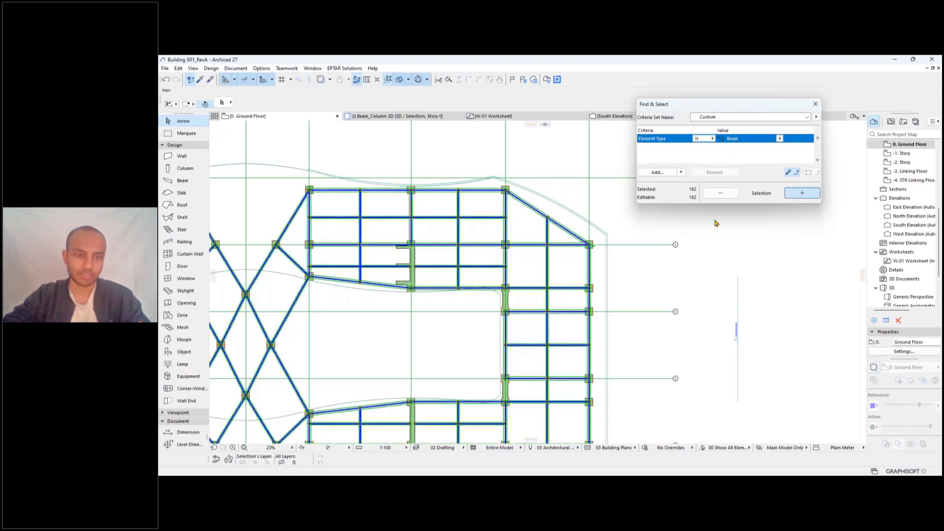
{"action": "scroll", "coordinate": [454, 253], "scroll_direction": "down", "scroll_amount": 2}
{"action": "scroll", "coordinate": [730, 244], "scroll_direction": "down", "scroll_amount": 2}
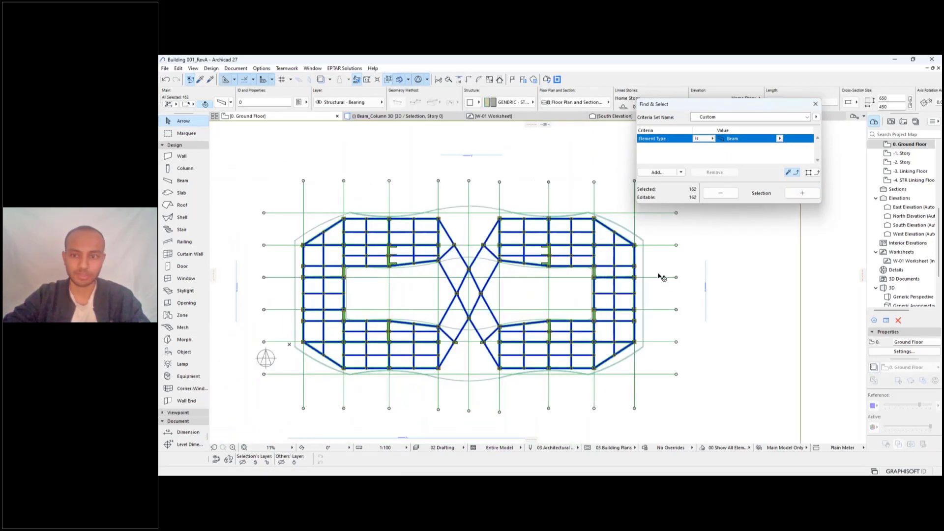
Clear the current element selection on the ground floor plan.
{"action": "left_click", "coordinate": [742, 291]}
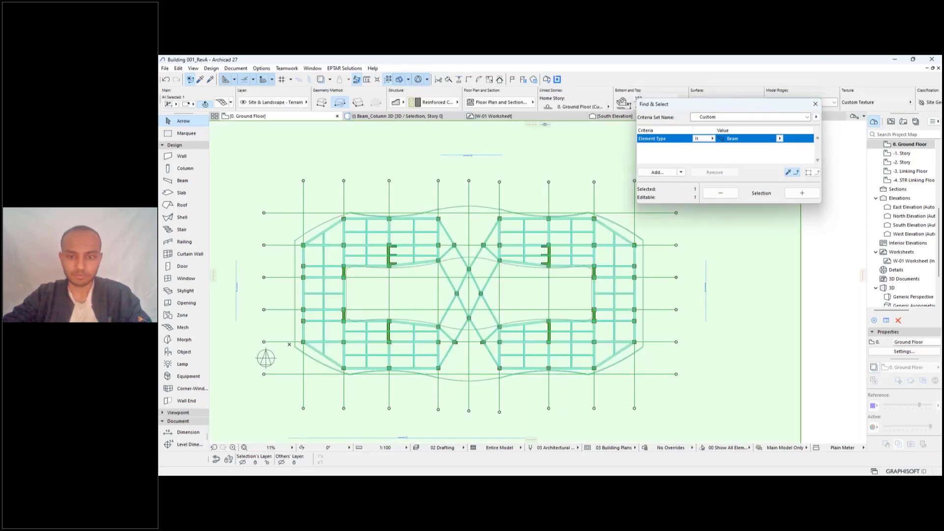
{"action": "scroll", "coordinate": [590, 265], "scroll_direction": "up", "scroll_amount": 1}
{"action": "key", "text": "Escape"}
{"action": "middle_click_drag", "start_coordinate": [590, 265], "coordinate": [539, 273]}
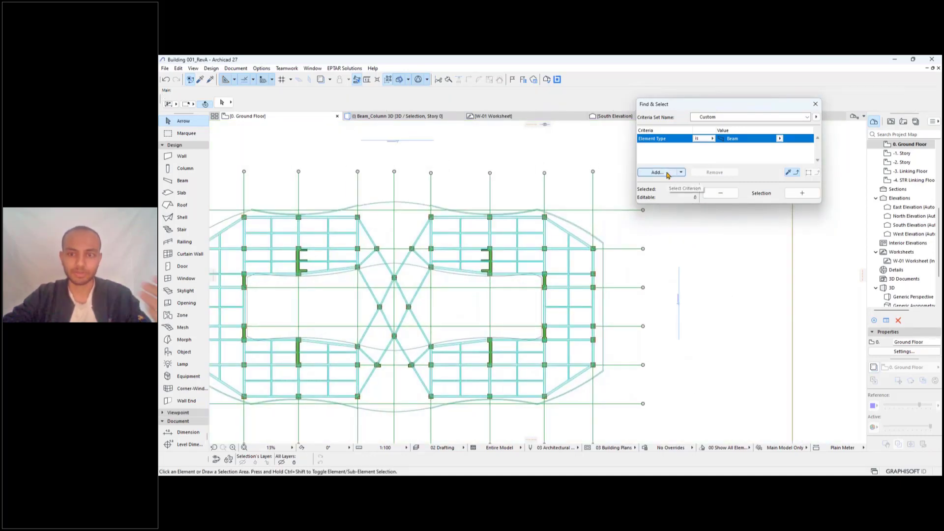
Search the available criteria for "geo" and add the Geometry group's Height as a second search criterion.
{"action": "left_click", "coordinate": [657, 173]}
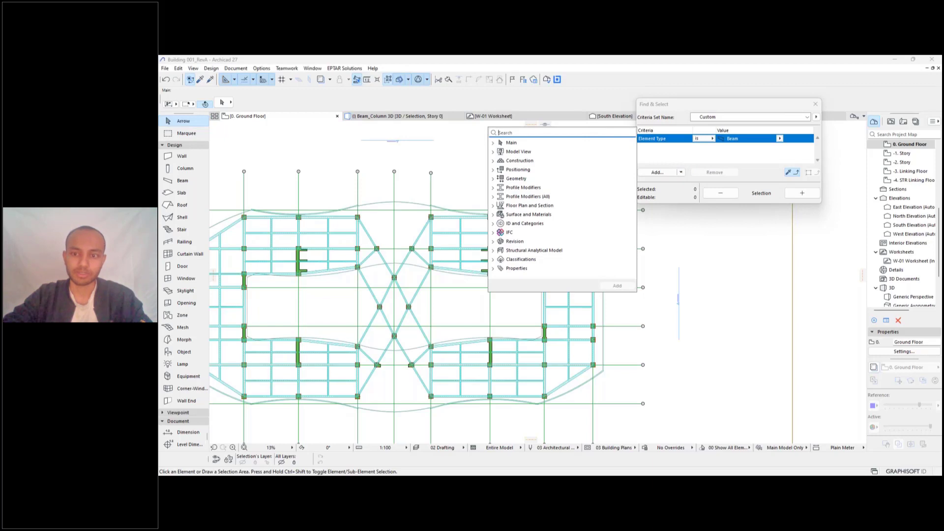
{"action": "left_click", "coordinate": [681, 173]}
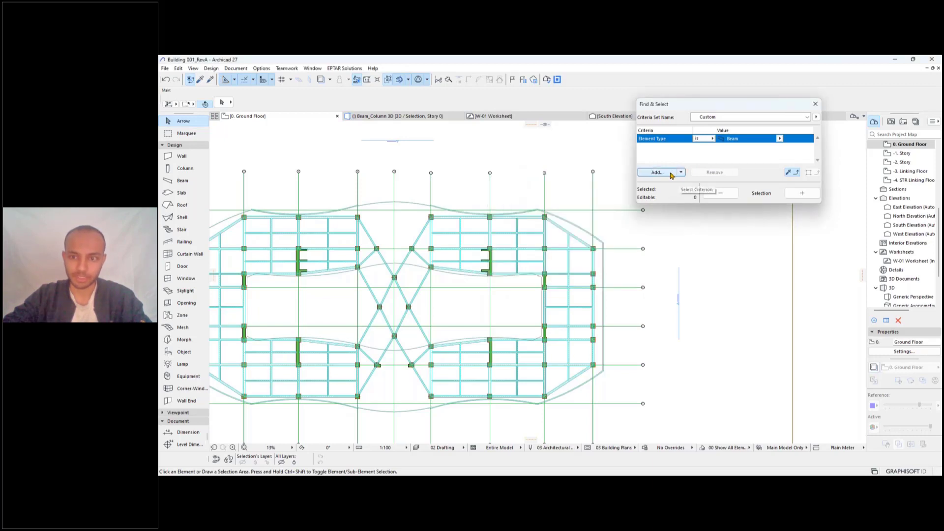
{"action": "left_click", "coordinate": [669, 176]}
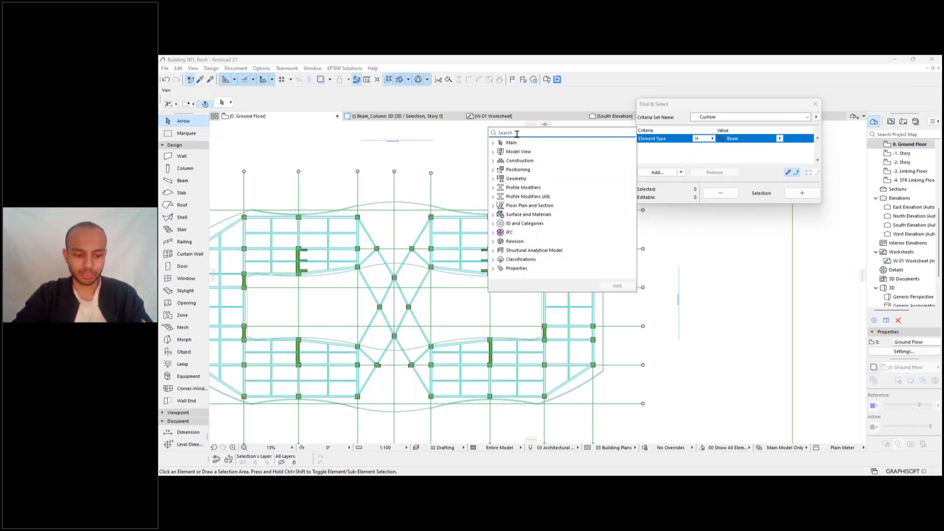
{"action": "type", "text": "geo"}
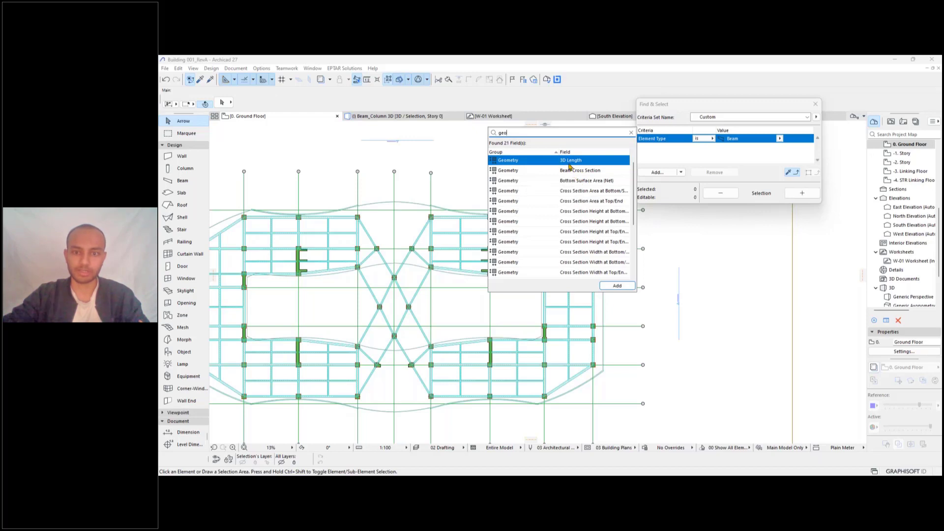
{"action": "scroll", "coordinate": [565, 175], "scroll_direction": "down", "scroll_amount": 2}
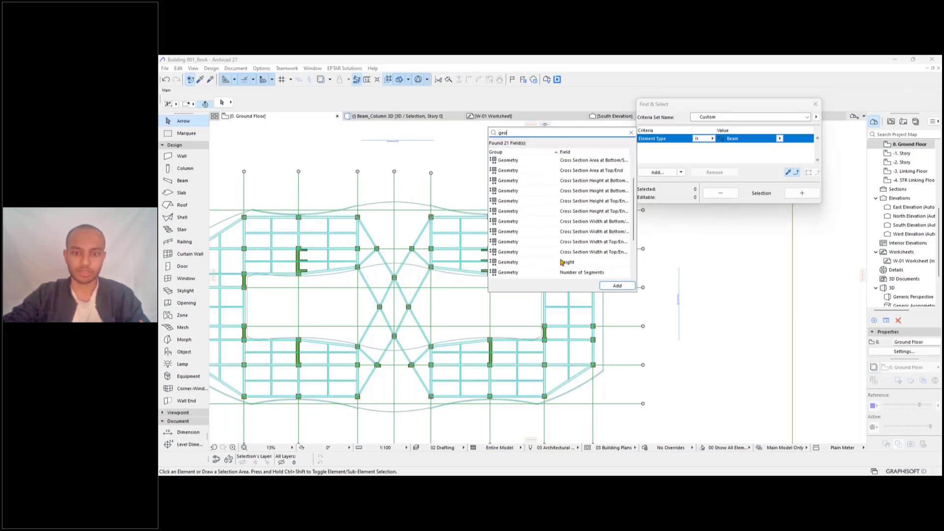
{"action": "scroll", "coordinate": [564, 246], "scroll_direction": "down", "scroll_amount": 1}
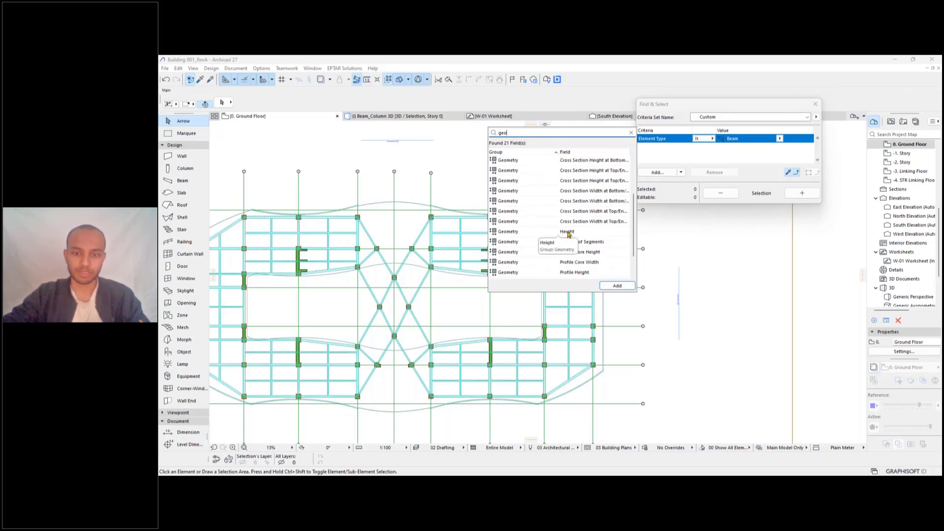
{"action": "double_click", "coordinate": [568, 231]}
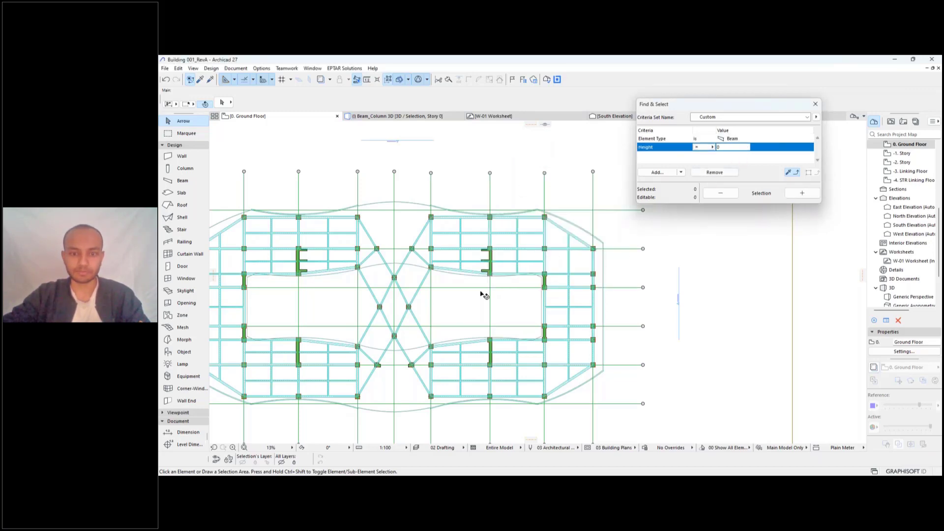
Set the Height criterion to 650, matching a sample secondary beam, and select all beams that meet the criteria.
{"action": "scroll", "coordinate": [491, 278], "scroll_direction": "up", "scroll_amount": 3}
{"action": "scroll", "coordinate": [537, 234], "scroll_direction": "up", "scroll_amount": 3}
{"action": "left_click", "coordinate": [541, 197]}
{"action": "left_click_drag", "start_coordinate": [756, 104], "coordinate": [713, 153]}
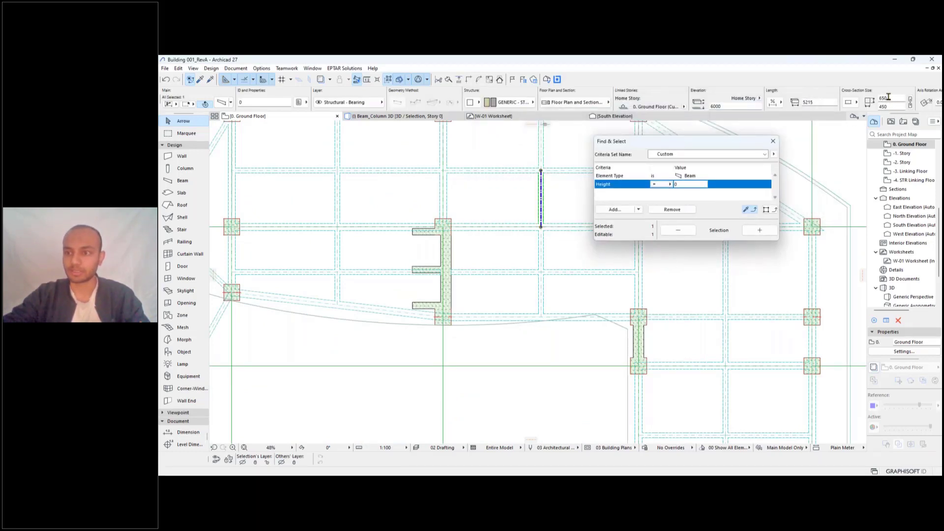
{"action": "left_click", "coordinate": [688, 186]}
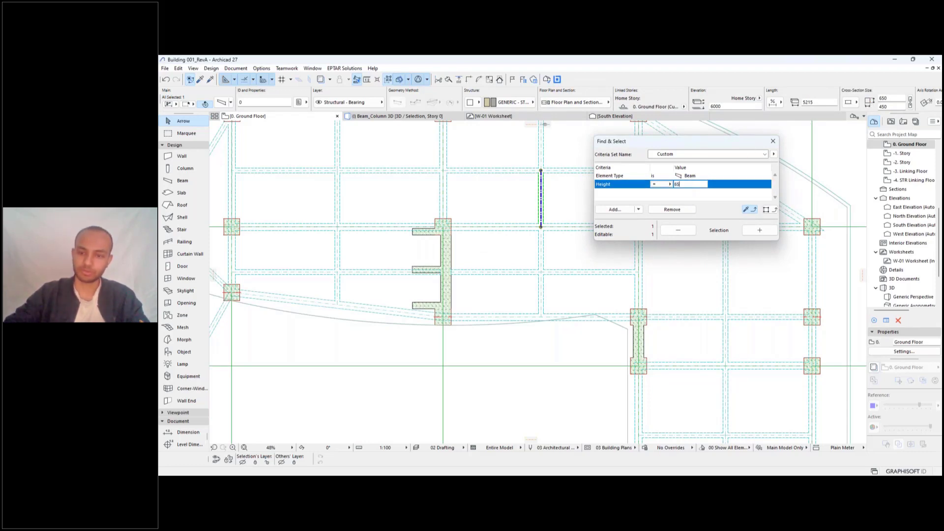
{"action": "left_click", "coordinate": [755, 231]}
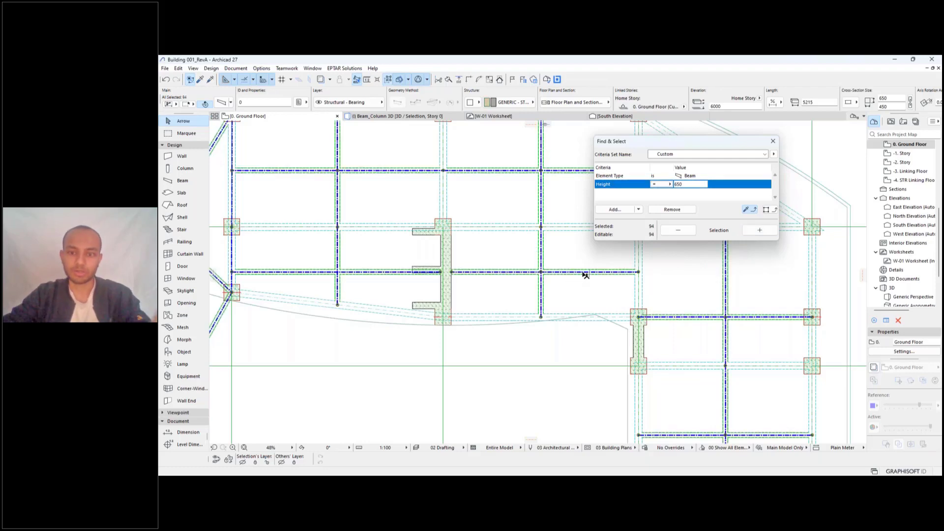
Check the height of the main beam above the core wall, and reselect all beams with a height of 650.
{"action": "scroll", "coordinate": [542, 279], "scroll_direction": "down", "scroll_amount": 2}
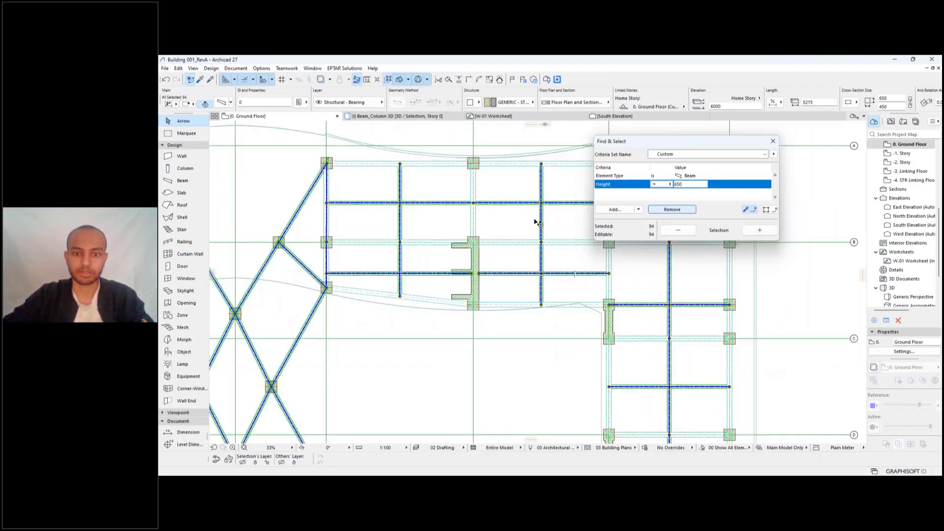
{"action": "scroll", "coordinate": [539, 215], "scroll_direction": "down", "scroll_amount": 1}
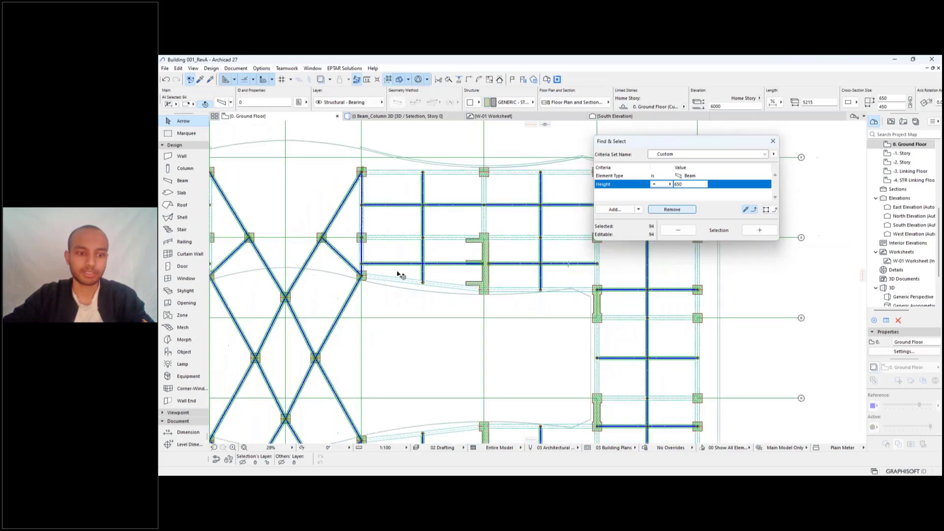
{"action": "scroll", "coordinate": [521, 220], "scroll_direction": "up", "scroll_amount": 5}
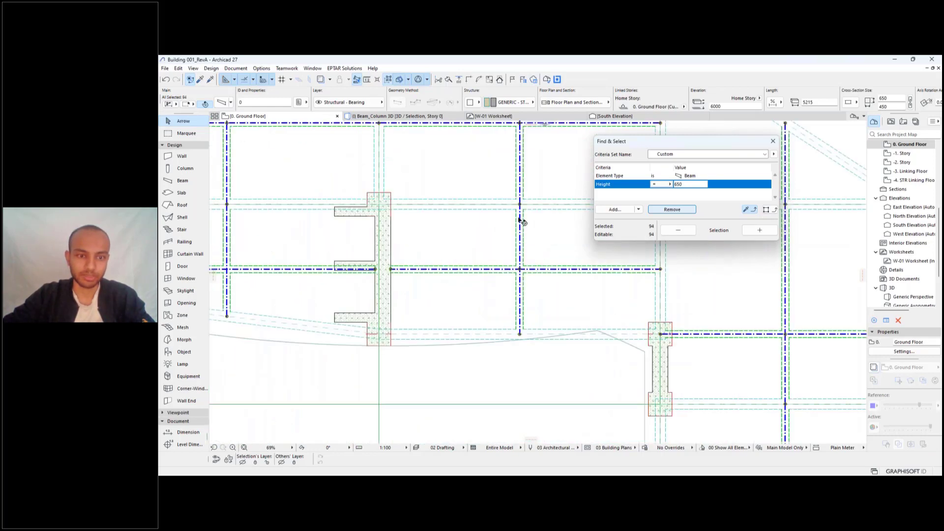
{"action": "left_click", "coordinate": [394, 204]}
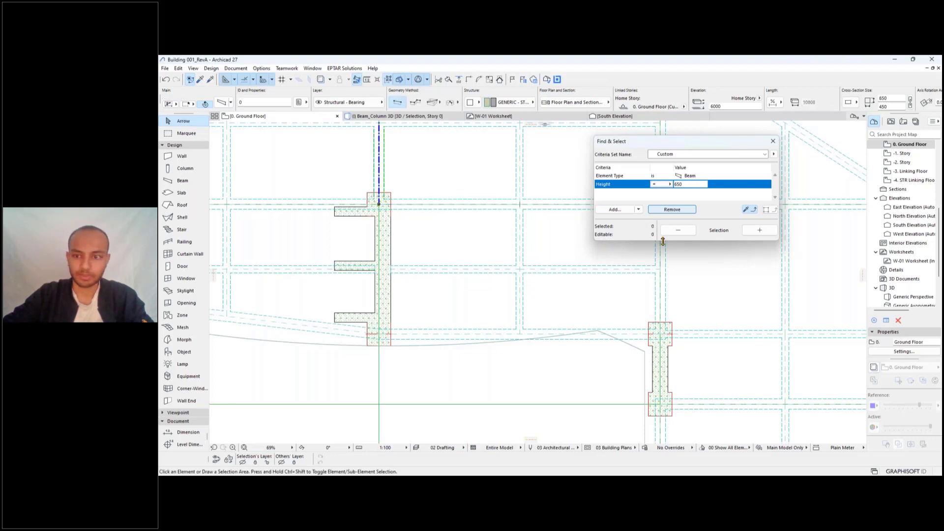
{"action": "key", "text": "Escape"}
{"action": "left_click", "coordinate": [759, 230]}
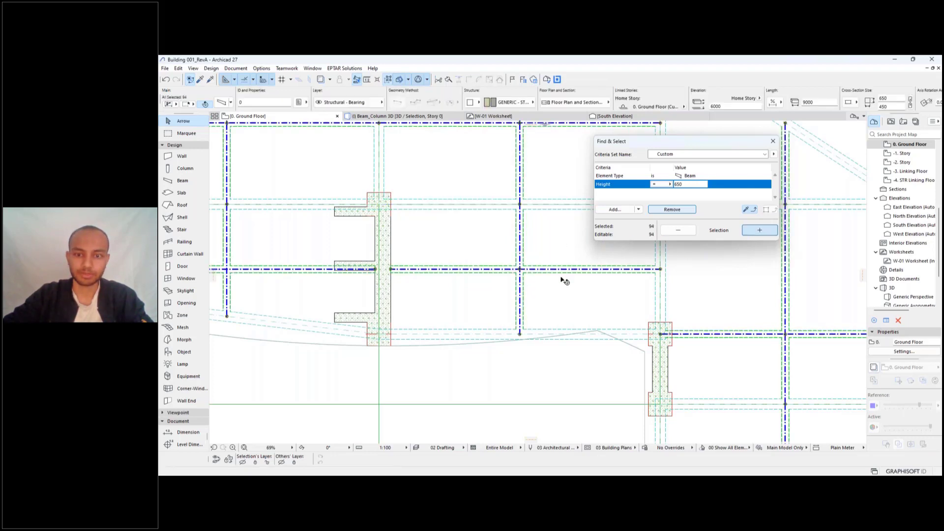
Open the settings of the selected beams to review their size and positioning, and close them without changes.
{"action": "scroll", "coordinate": [562, 279], "scroll_direction": "down", "scroll_amount": 3}
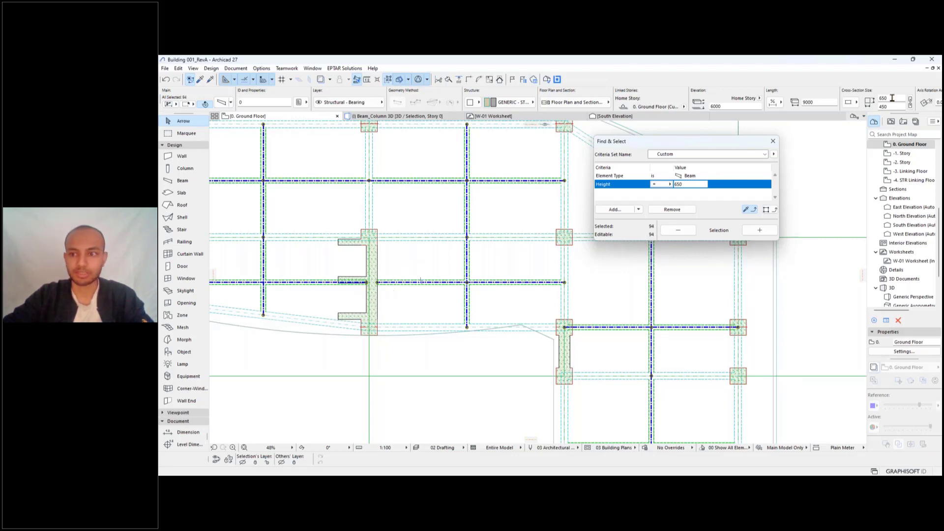
{"action": "left_click", "coordinate": [223, 104]}
{"action": "left_click_drag", "start_coordinate": [785, 89], "coordinate": [492, 97]}
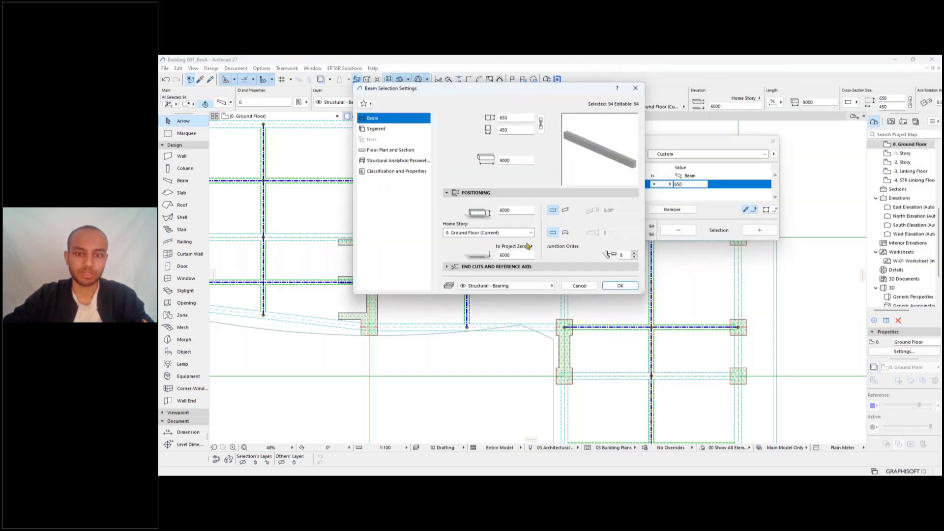
{"action": "left_click", "coordinate": [636, 89]}
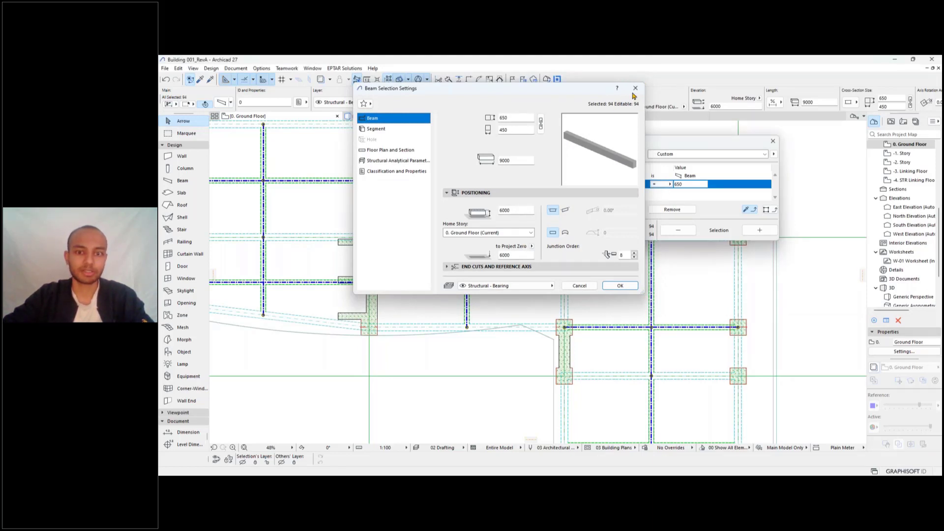
{"action": "scroll", "coordinate": [511, 228], "scroll_direction": "down", "scroll_amount": 3}
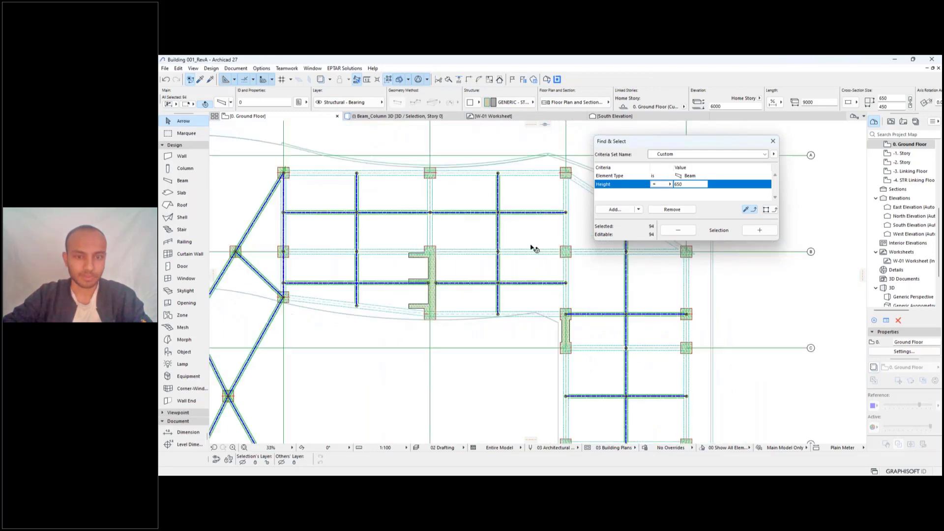
Clear the beam selection and draw a rectangular marquee around the bays between the core wall and the next column line.
{"action": "key", "text": "Escape"}
{"action": "left_click_drag", "start_coordinate": [720, 149], "coordinate": [816, 154]}
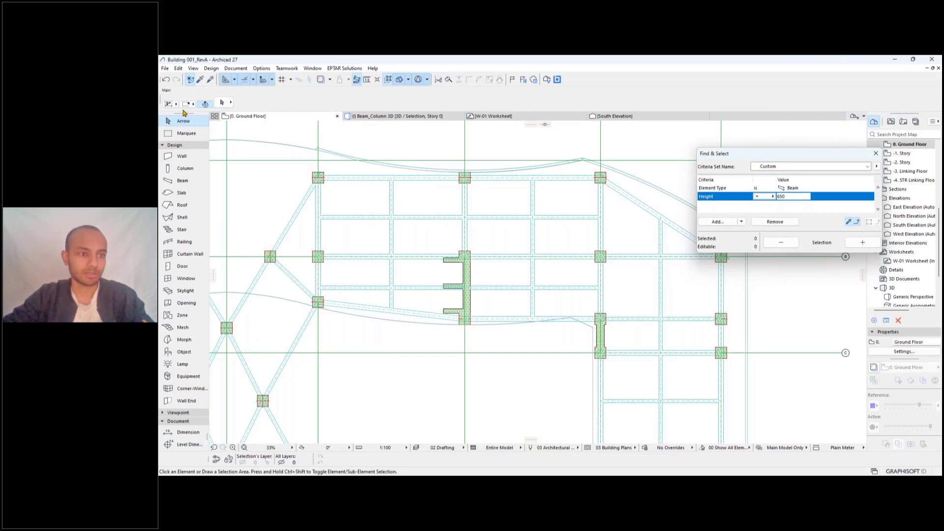
{"action": "left_click", "coordinate": [184, 134]}
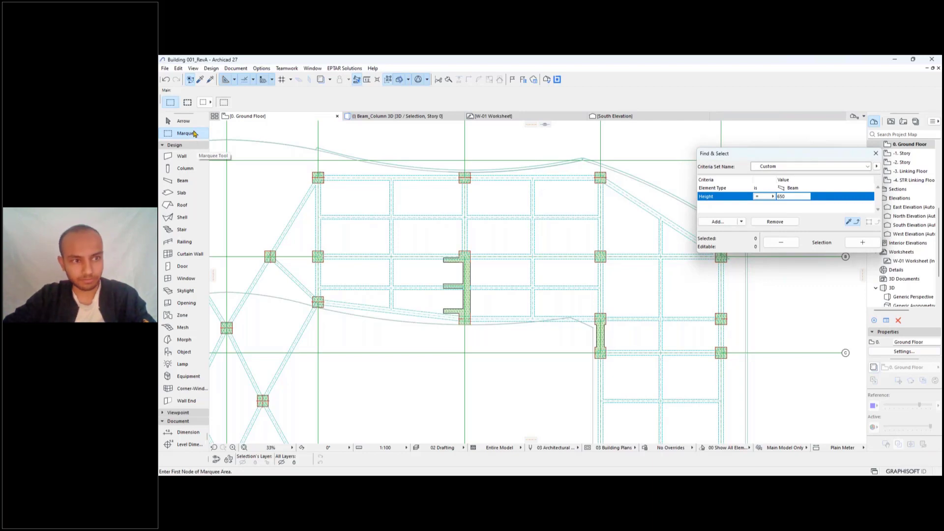
{"action": "left_click", "coordinate": [443, 150]}
{"action": "left_click", "coordinate": [619, 336]}
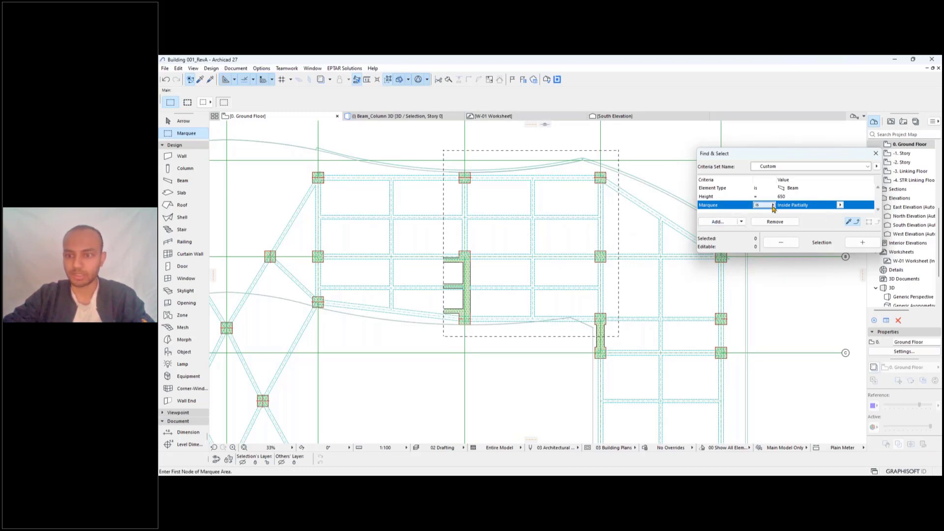
Set the Marquee criterion to Inside Entirely and select the beams with a height of 650 that meet it.
{"action": "left_click_drag", "start_coordinate": [738, 155], "coordinate": [715, 142]}
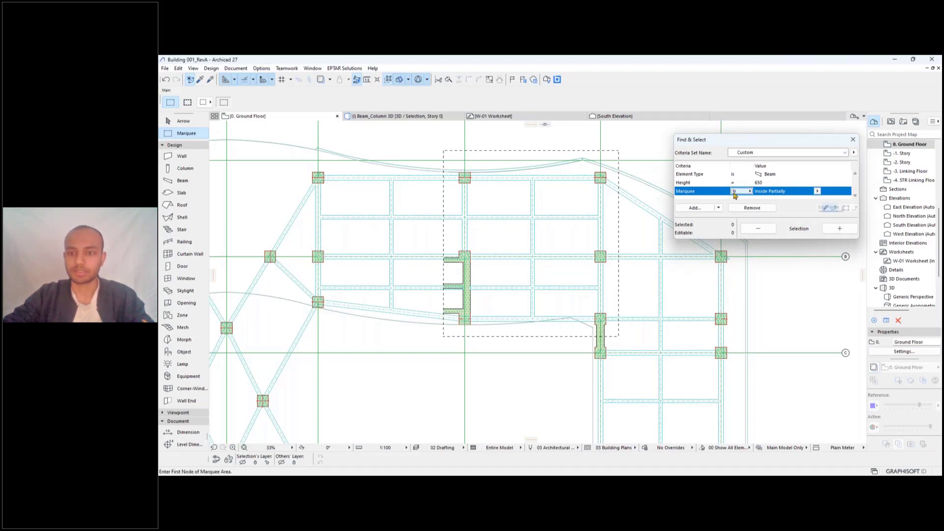
{"action": "left_click", "coordinate": [818, 192]}
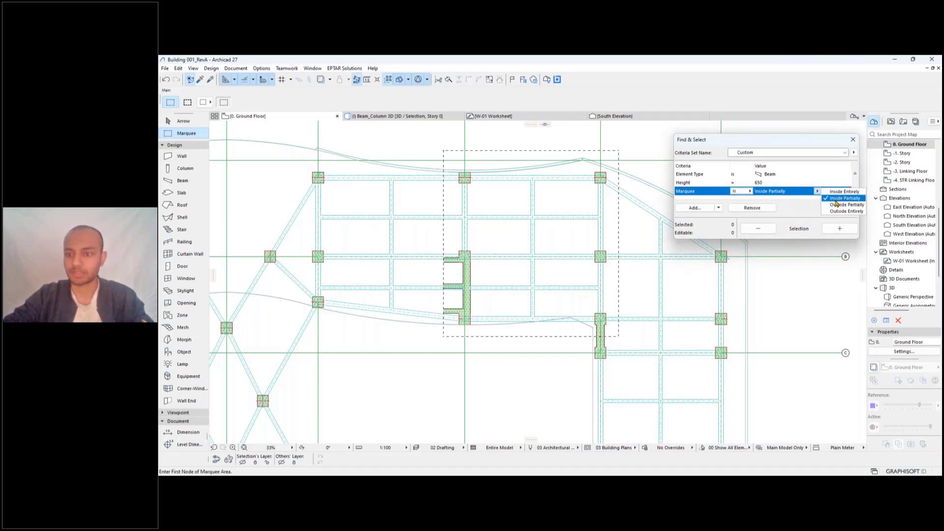
{"action": "left_click", "coordinate": [838, 197]}
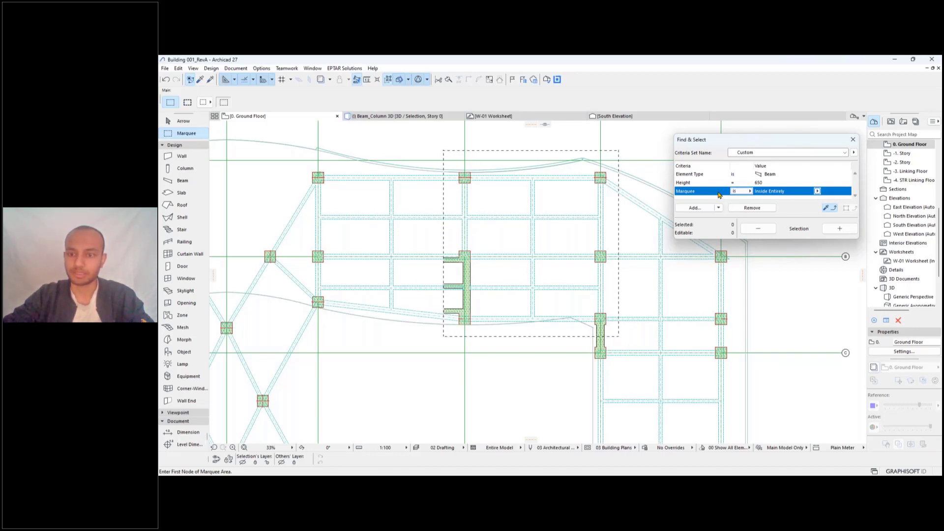
{"action": "left_click", "coordinate": [817, 191]}
{"action": "left_click", "coordinate": [841, 191]}
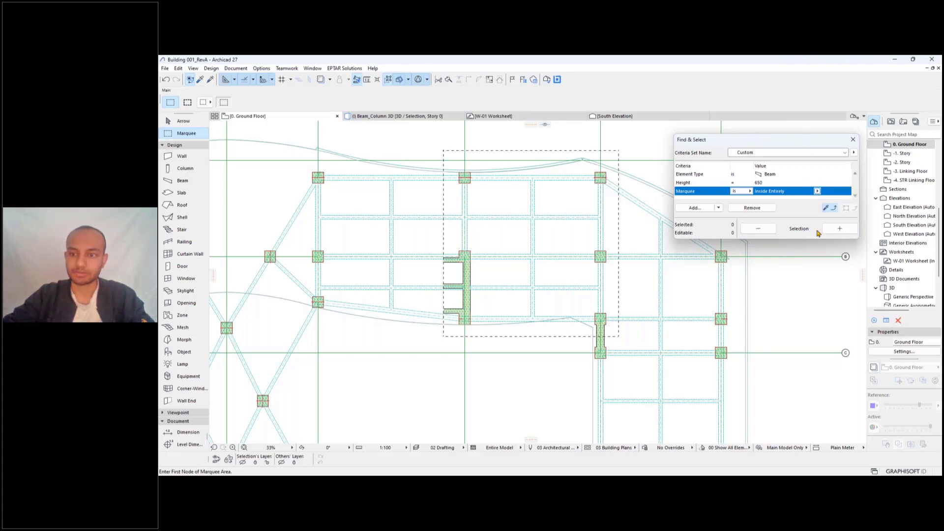
{"action": "left_click", "coordinate": [766, 183]}
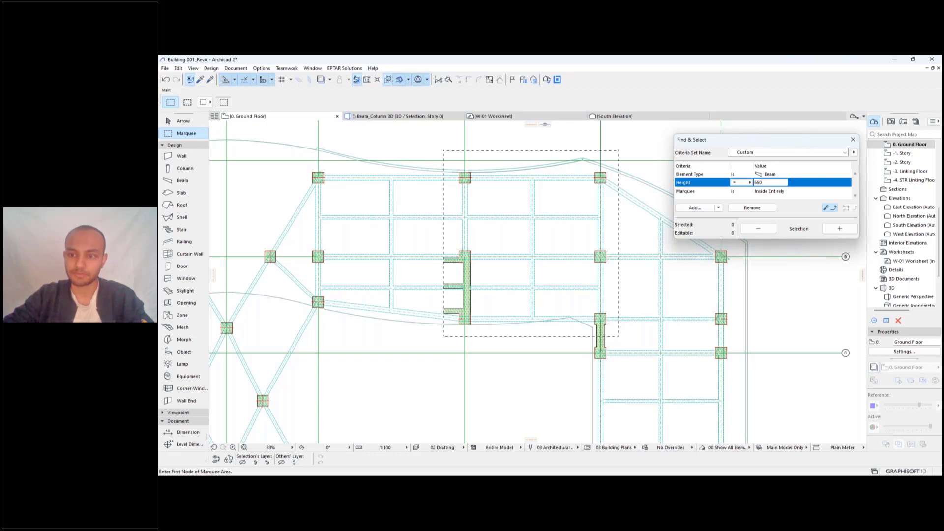
{"action": "left_click", "coordinate": [839, 229]}
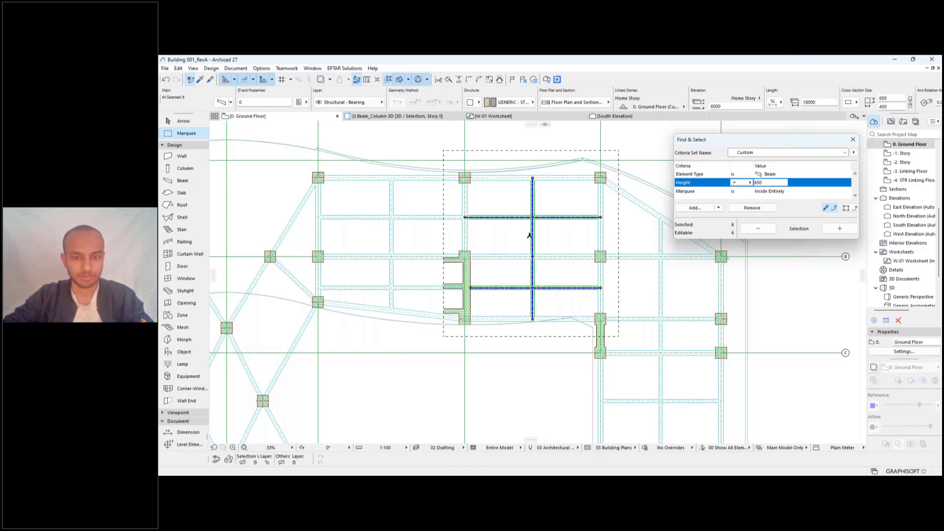
Deselect the beams and remove the marquee from the ground floor plan.
{"action": "left_click_drag", "start_coordinate": [745, 142], "coordinate": [737, 147]}
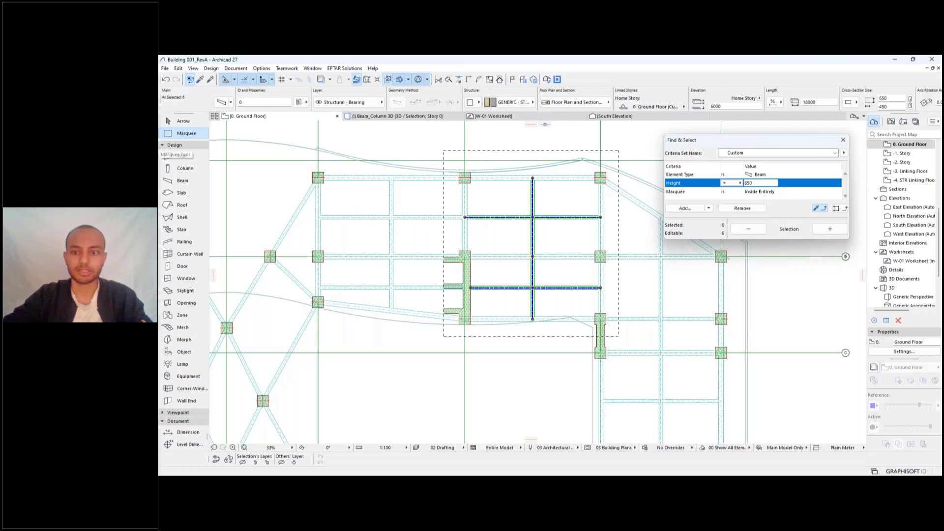
{"action": "left_click_drag", "start_coordinate": [689, 143], "coordinate": [727, 141]}
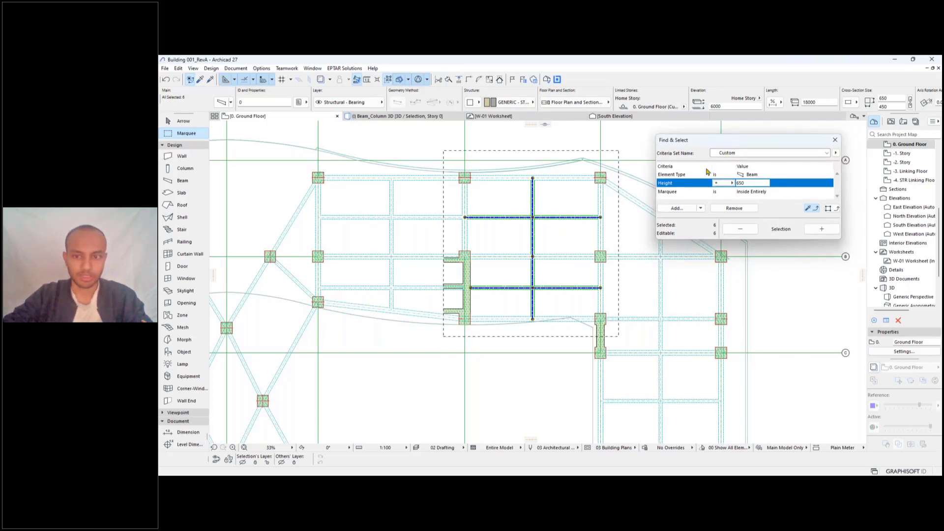
{"action": "key", "text": "Escape"}
{"action": "key", "text": "Escape"}
{"action": "key", "text": "Escape"}
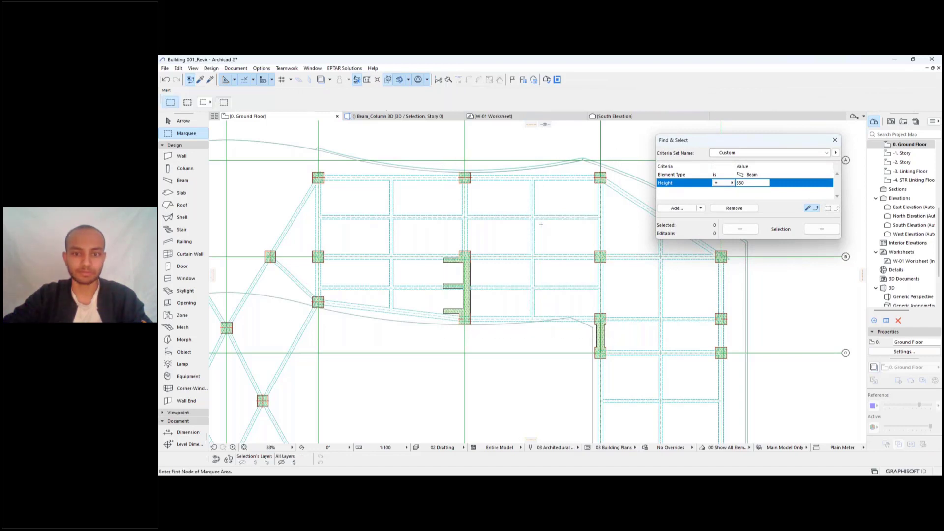
{"action": "scroll", "coordinate": [544, 225], "scroll_direction": "down", "scroll_amount": 3}
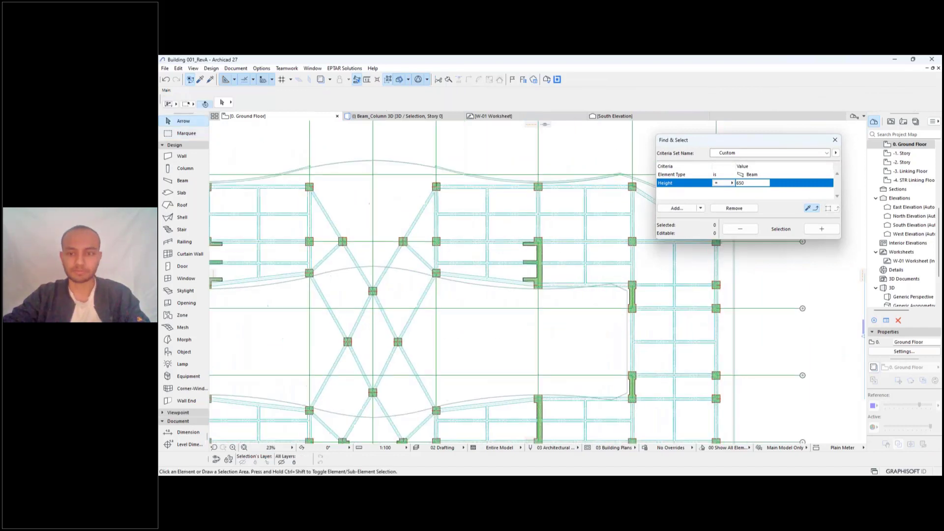
{"action": "left_click_drag", "start_coordinate": [719, 145], "coordinate": [686, 161]}
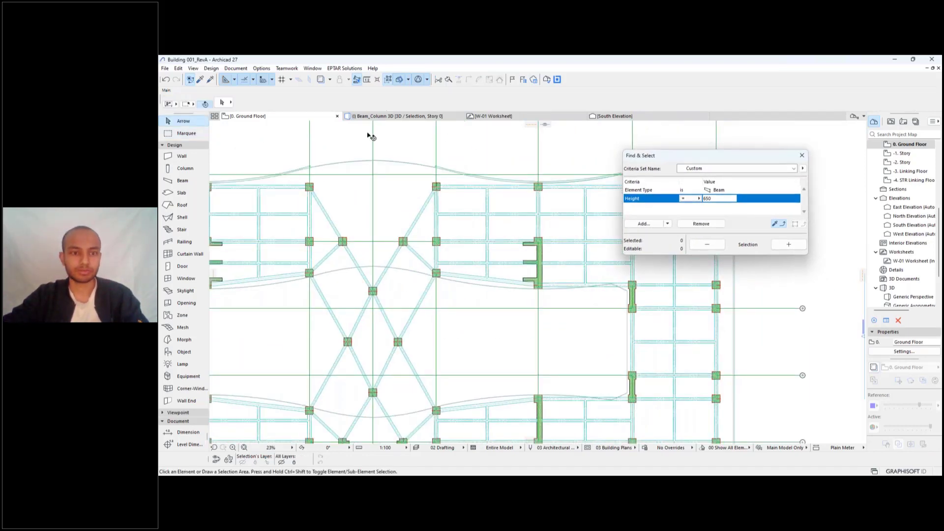
Switch to the Beam_Column 3D view, orbit to see the whole building from the side, and clear the existing selection.
{"action": "left_click", "coordinate": [399, 118]}
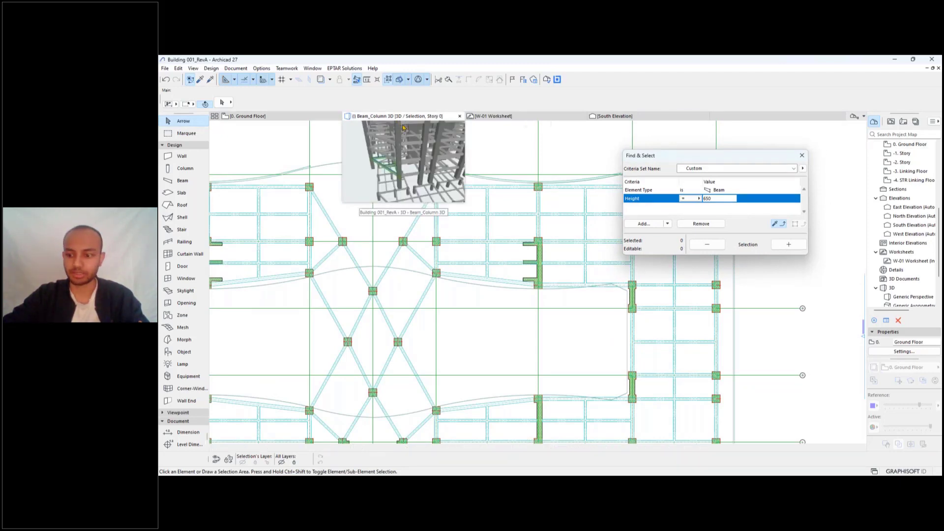
{"action": "scroll", "coordinate": [493, 231], "scroll_direction": "down", "scroll_amount": 6}
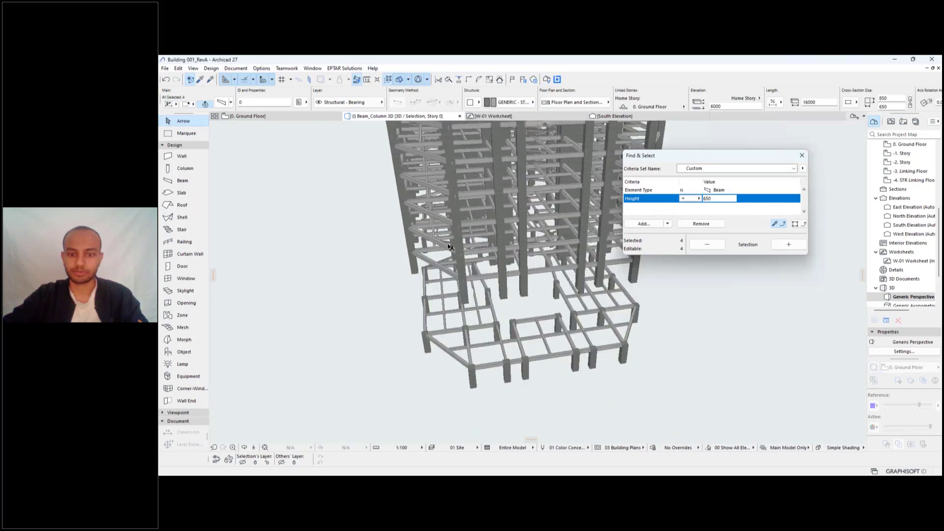
{"action": "middle_click_drag", "start_coordinate": [492, 231], "coordinate": [426, 353]}
{"action": "scroll", "coordinate": [511, 295], "scroll_direction": "down", "scroll_amount": 1}
{"action": "middle_click_drag", "start_coordinate": [584, 240], "coordinate": [441, 188], "text": "shift"}
{"action": "middle_click_drag", "start_coordinate": [374, 224], "coordinate": [437, 181], "text": "shift"}
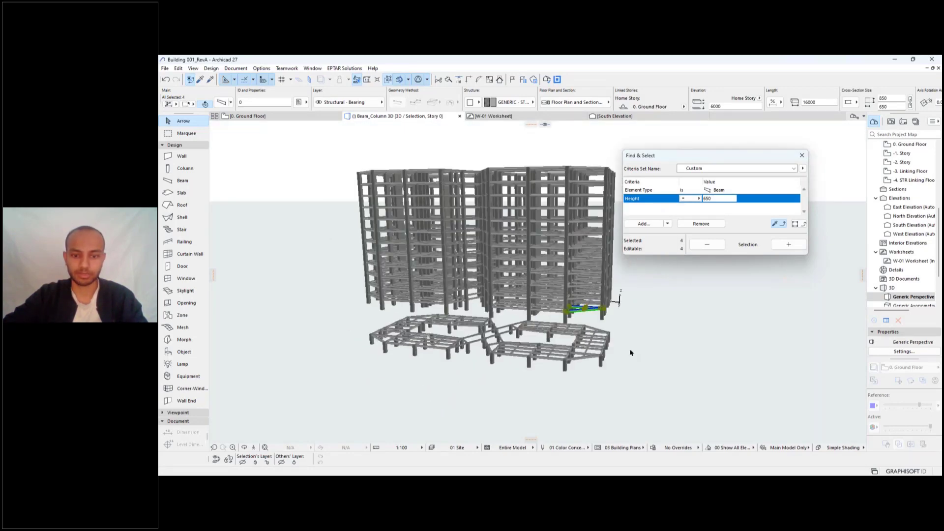
{"action": "middle_click_drag", "start_coordinate": [400, 355], "coordinate": [588, 309], "text": "shift"}
{"action": "left_click", "coordinate": [647, 327]}
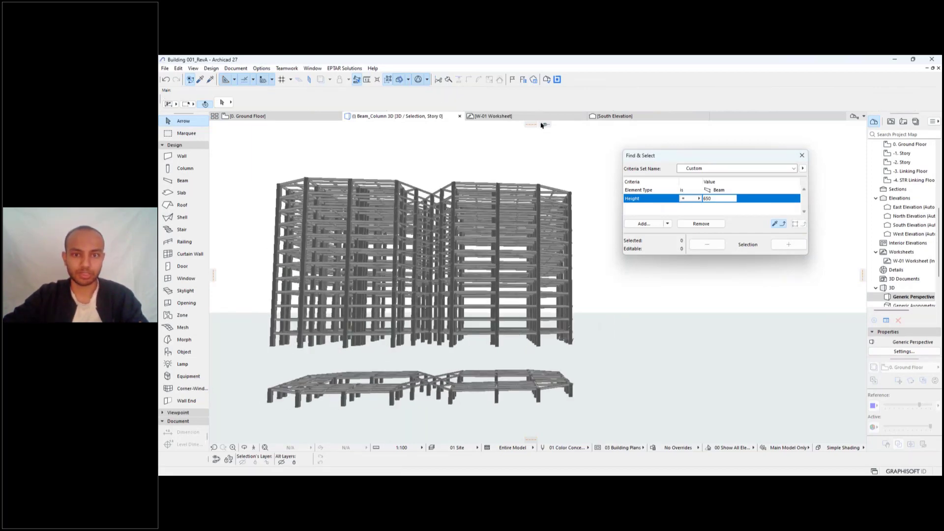
Cut away the lowest floors of the 3D model with a horizontal cutting plane at the -1. Story level, and hide the cutting planes.
{"action": "left_click", "coordinate": [547, 126]}
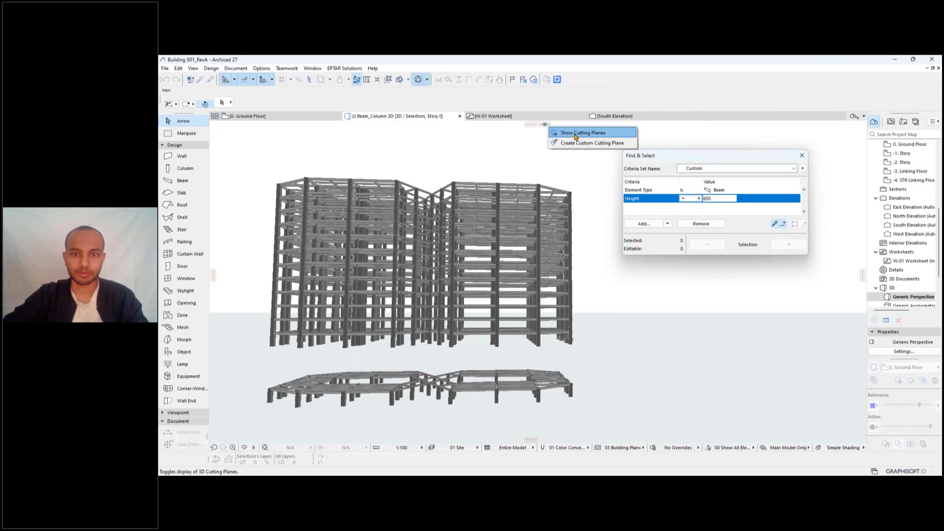
{"action": "left_click", "coordinate": [576, 137]}
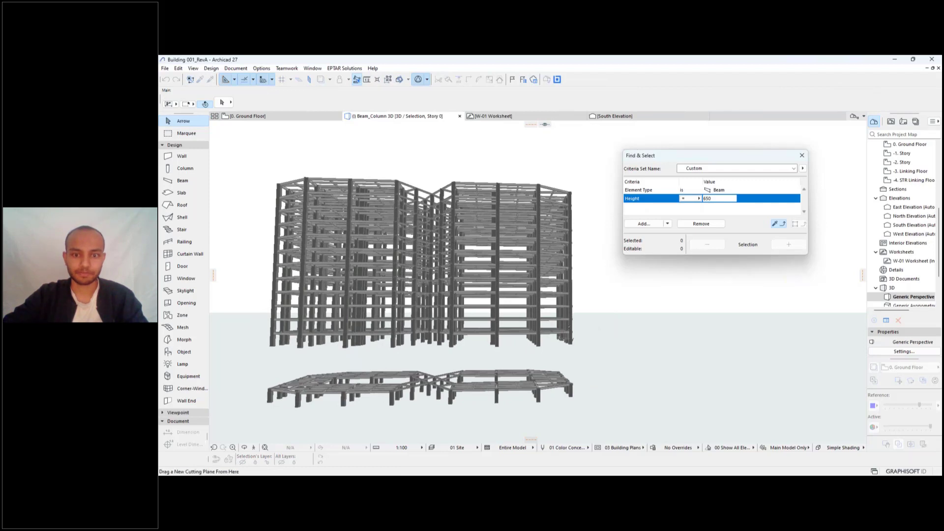
{"action": "left_click", "coordinate": [545, 439]}
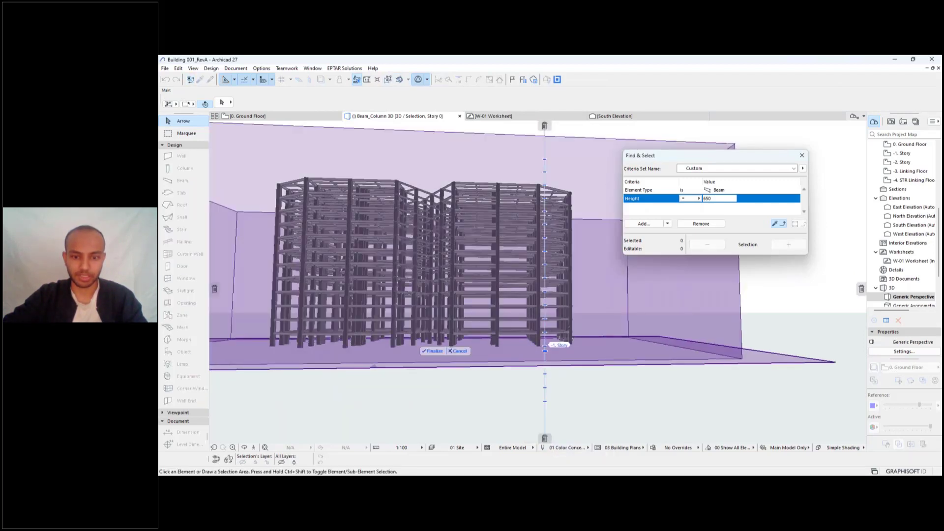
{"action": "left_click_drag", "start_coordinate": [544, 350], "coordinate": [546, 350]}
{"action": "left_click", "coordinate": [574, 357]}
{"action": "middle_click_drag", "start_coordinate": [574, 357], "coordinate": [536, 355], "text": "shift"}
{"action": "right_click", "coordinate": [545, 123]}
{"action": "left_click", "coordinate": [580, 129]}
{"action": "mouse_move", "coordinate": [457, 308]}
{"action": "middle_mouse_down", "text": "shift"}
{"action": "mouse_move", "coordinate": [467, 344]}
{"action": "mouse_move", "coordinate": [489, 297]}
{"action": "mouse_move", "coordinate": [454, 295]}
{"action": "middle_mouse_up", "text": "shift"}
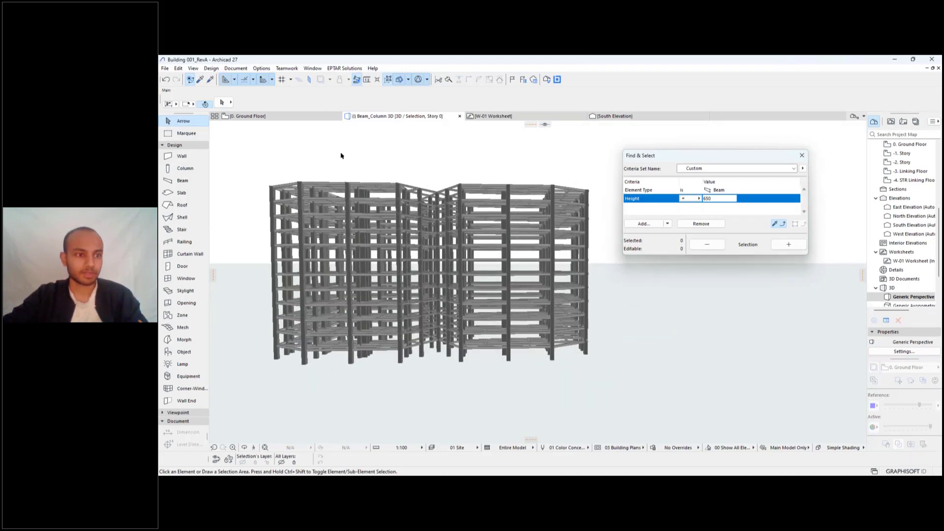
Draw a marquee over the full height of the building's end bays and select the 650-high beams partially inside it.
{"action": "left_click", "coordinate": [187, 133]}
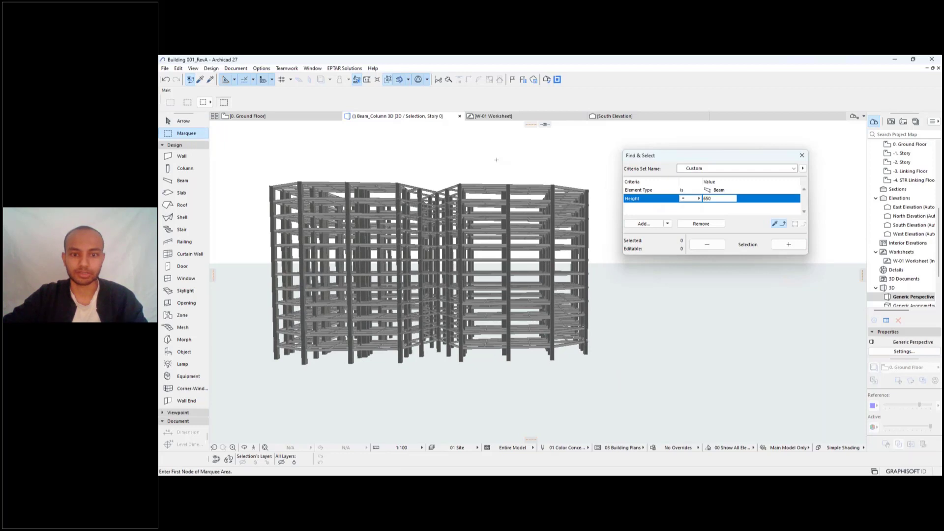
{"action": "left_click", "coordinate": [532, 163]}
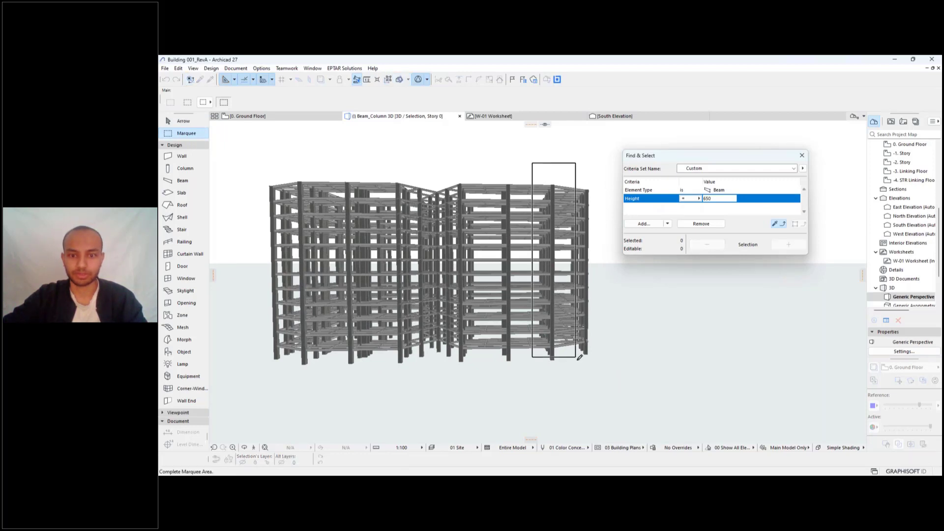
{"action": "left_click", "coordinate": [604, 373]}
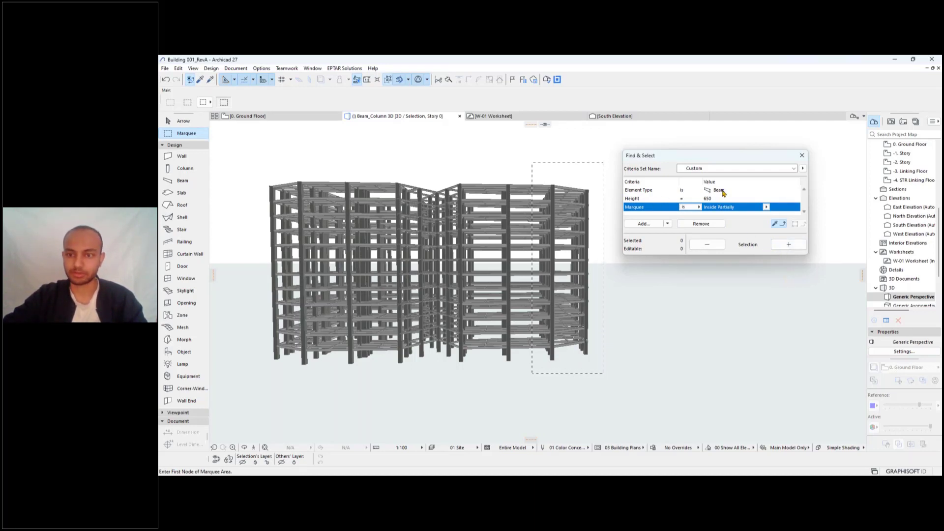
{"action": "left_click", "coordinate": [788, 245]}
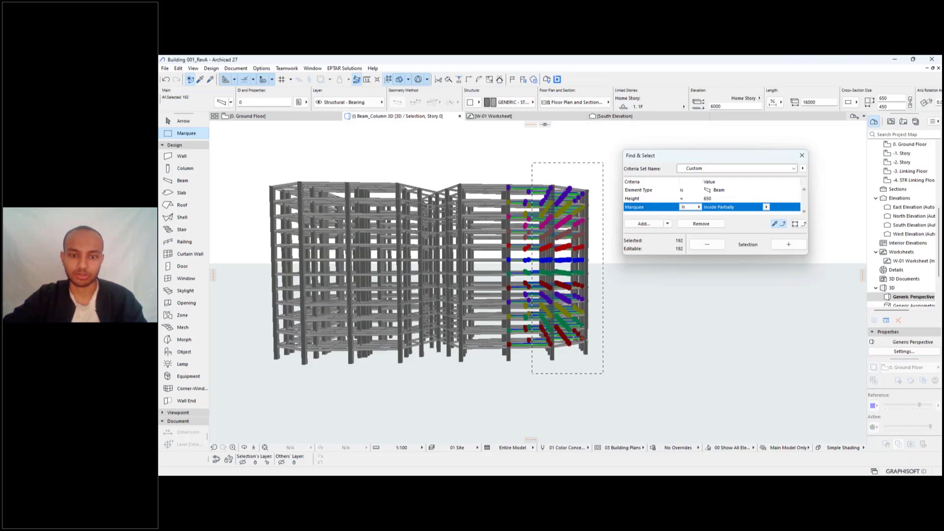
{"action": "scroll", "coordinate": [561, 307], "scroll_direction": "up", "scroll_amount": 4}
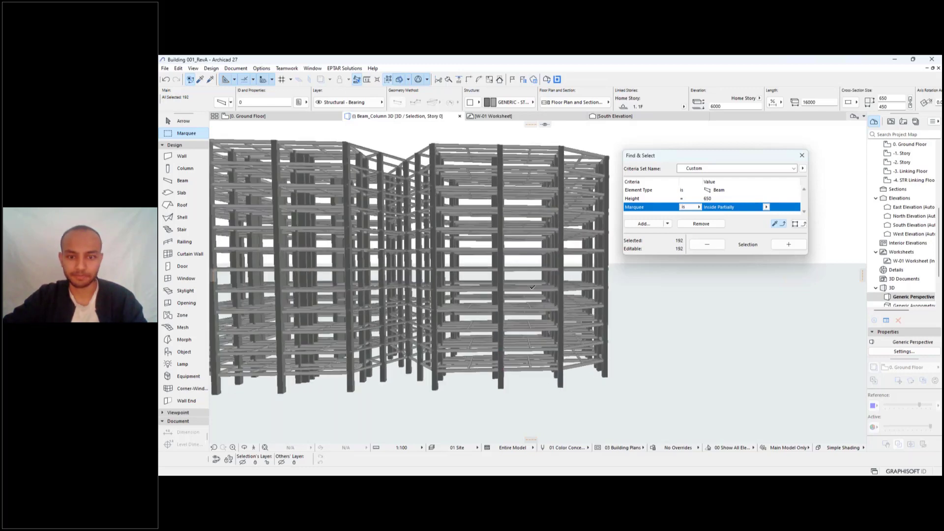
{"action": "scroll", "coordinate": [562, 307], "scroll_direction": "down", "scroll_amount": 2}
{"action": "scroll", "coordinate": [611, 326], "scroll_direction": "down", "scroll_amount": 2}
{"action": "middle_click_drag", "start_coordinate": [633, 325], "coordinate": [608, 309]}
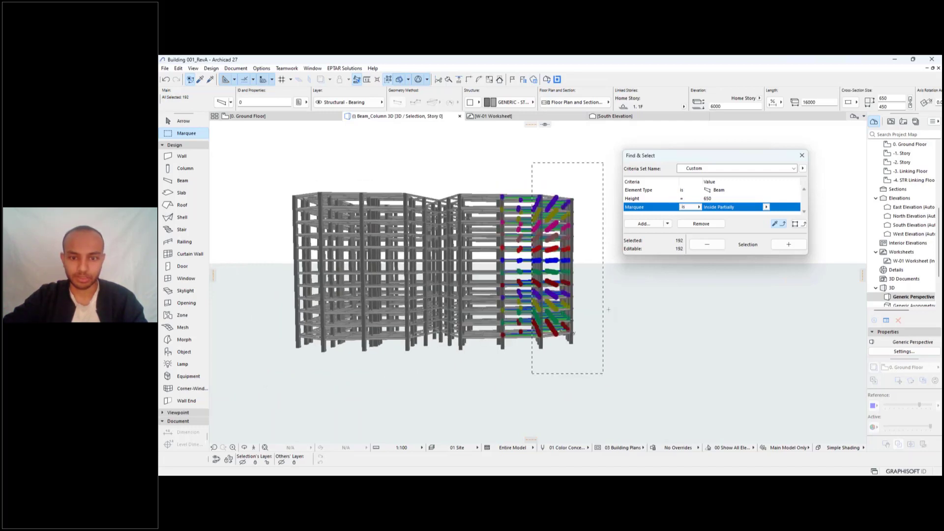
Change the Marquee criterion to Inside Entirely and reselect the matching beams in the 3D model.
{"action": "left_click", "coordinate": [766, 207]}
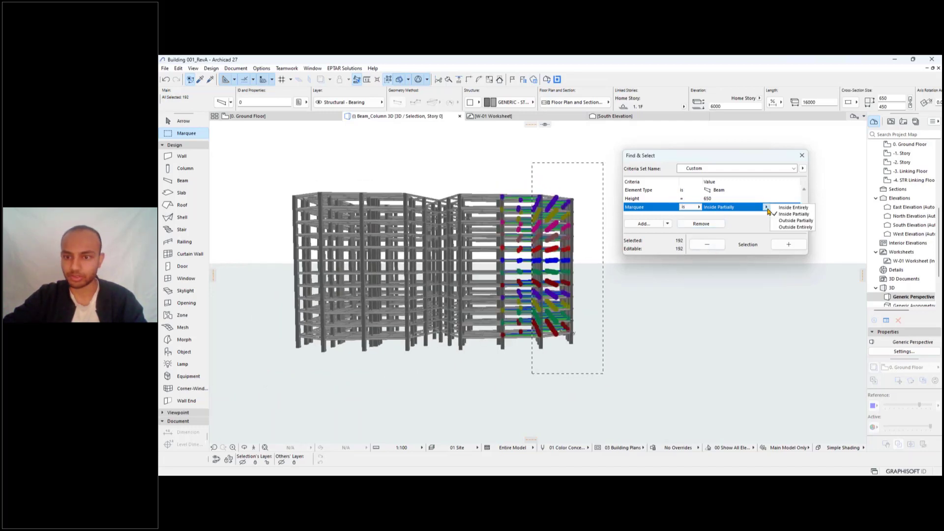
{"action": "left_click", "coordinate": [785, 208]}
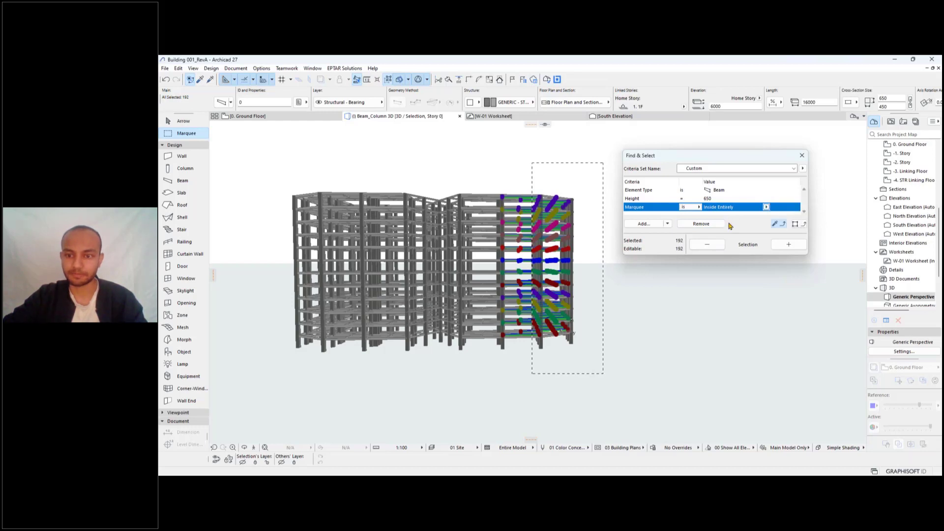
{"action": "left_click", "coordinate": [791, 245]}
{"action": "left_click", "coordinate": [791, 246]}
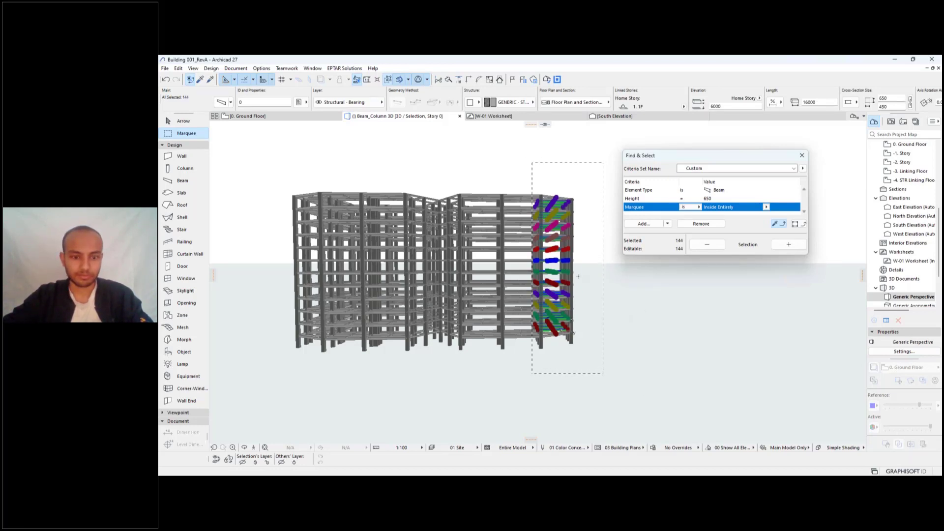
Clear the beam selection and 3D marquee, and return to the ground floor plan with the whole building in view.
{"action": "key", "text": "Escape"}
{"action": "key", "text": "Escape"}
{"action": "key", "text": "Escape"}
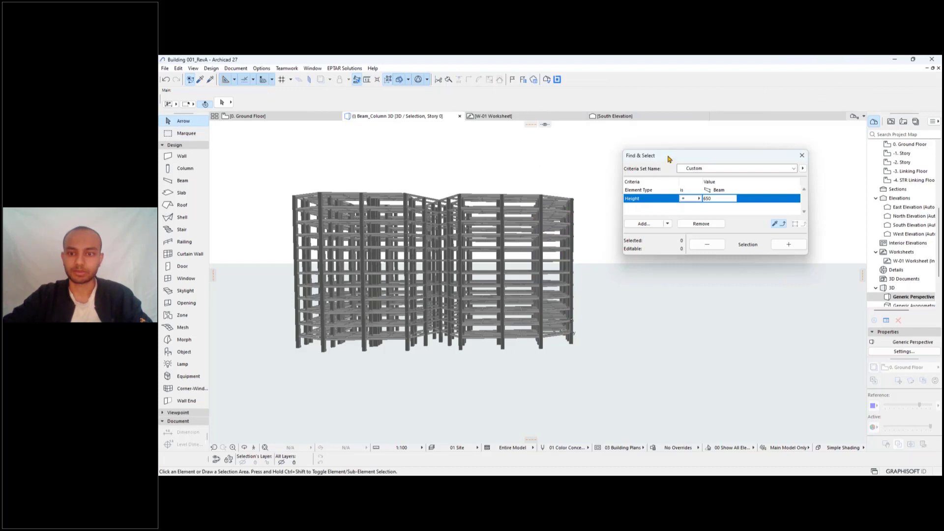
{"action": "left_click_drag", "start_coordinate": [667, 158], "coordinate": [687, 161]}
{"action": "left_click", "coordinate": [285, 120]}
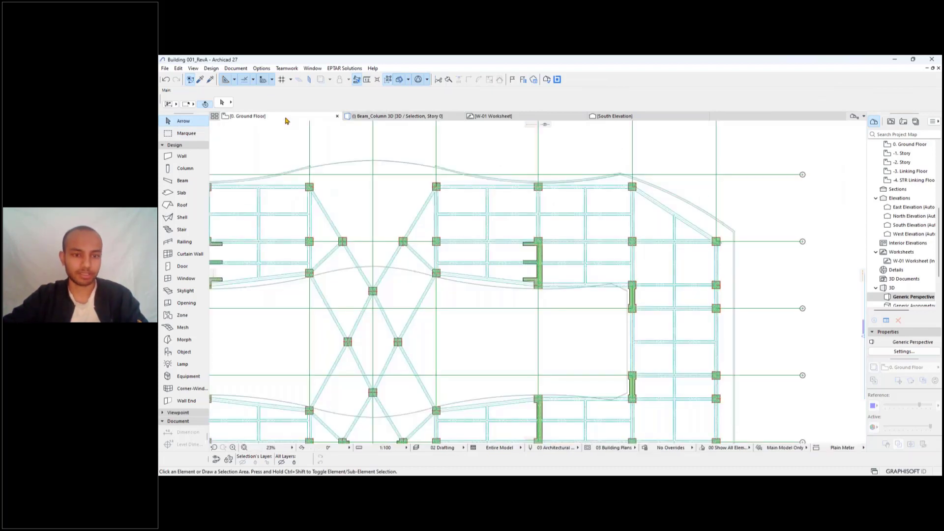
{"action": "scroll", "coordinate": [455, 238], "scroll_direction": "down", "scroll_amount": 5}
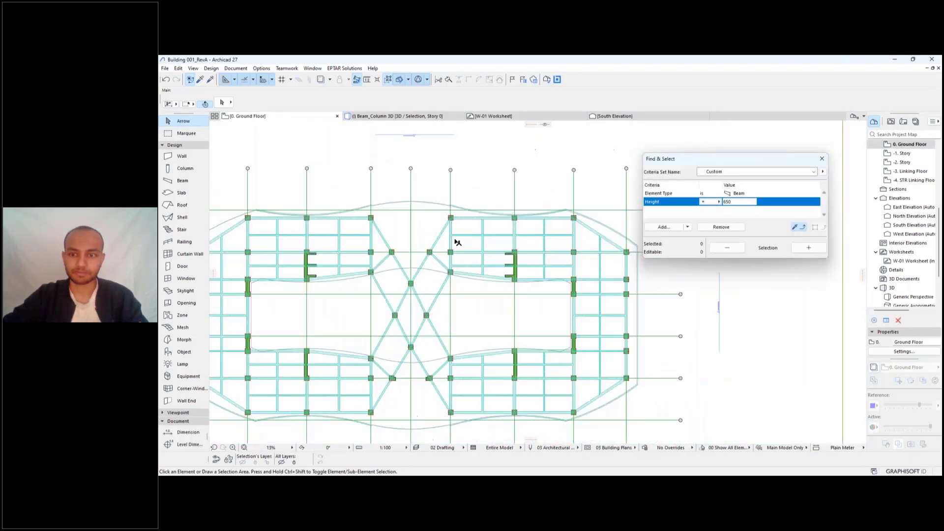
{"action": "left_click_drag", "start_coordinate": [775, 158], "coordinate": [834, 101]}
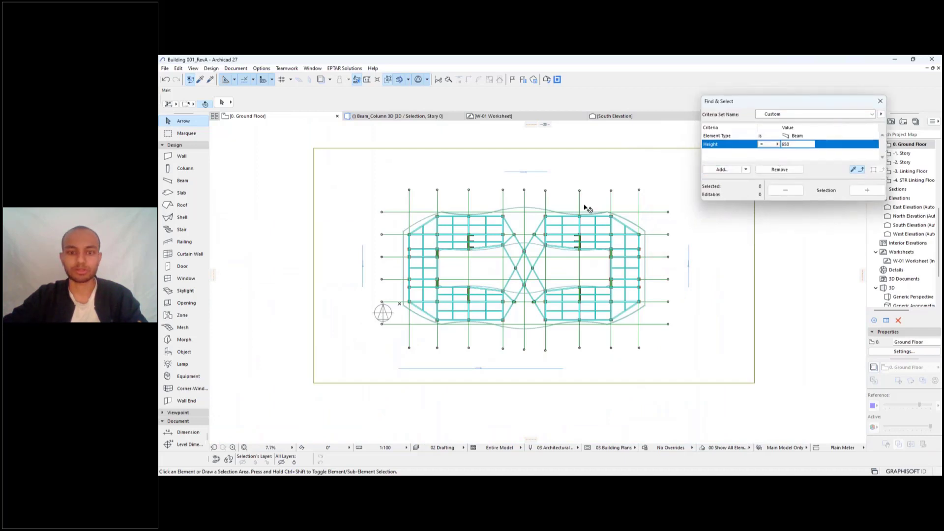
Select the short secondary beam in the upper bay left of the central crossing, check its ID in the beam settings, and deselect it.
{"action": "scroll", "coordinate": [619, 233], "scroll_direction": "up", "scroll_amount": 3}
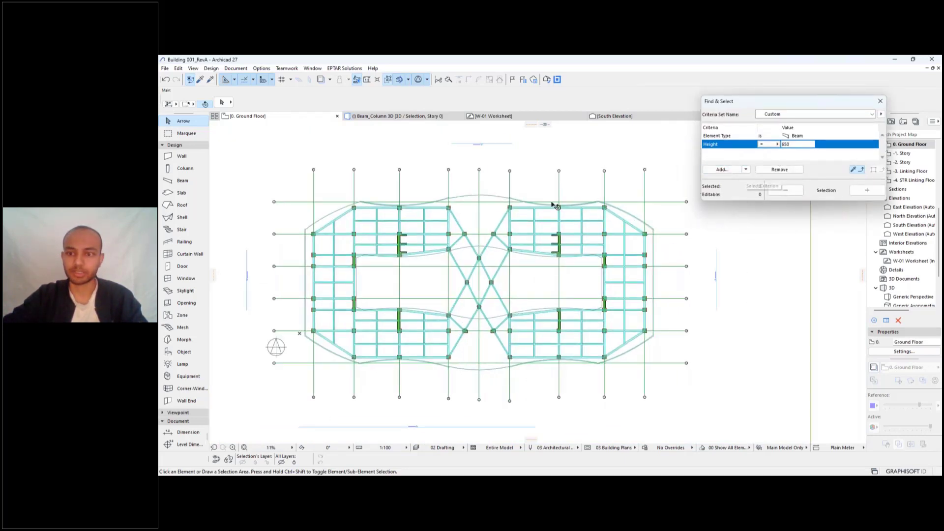
{"action": "left_click", "coordinate": [423, 215]}
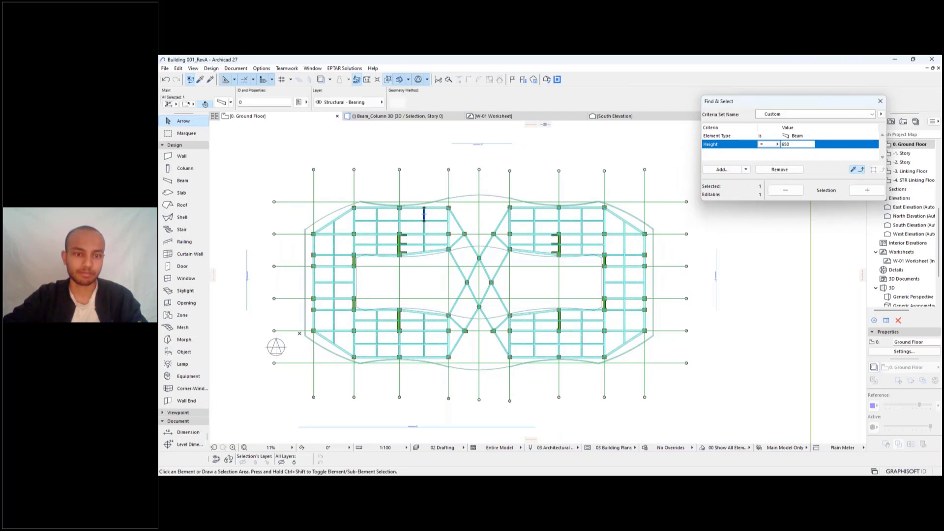
{"action": "scroll", "coordinate": [432, 215], "scroll_direction": "up", "scroll_amount": 3}
{"action": "scroll", "coordinate": [432, 215], "scroll_direction": "up", "scroll_amount": 5}
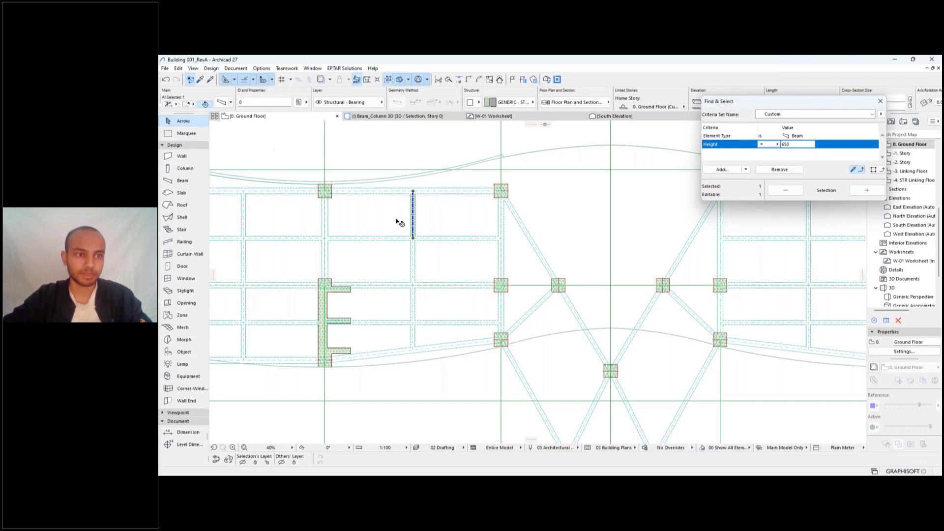
{"action": "left_click", "coordinate": [221, 103]}
{"action": "left_click", "coordinate": [397, 173]}
{"action": "left_click", "coordinate": [508, 237]}
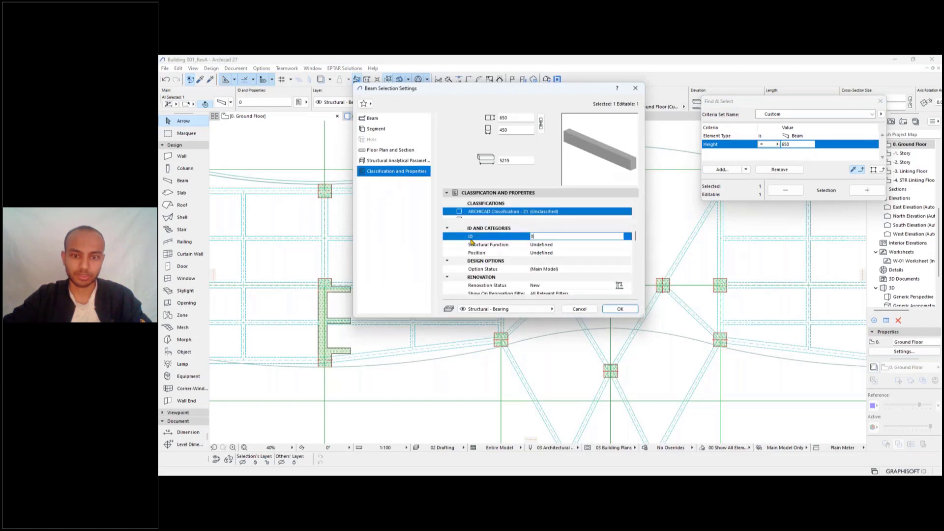
{"action": "left_click", "coordinate": [578, 312]}
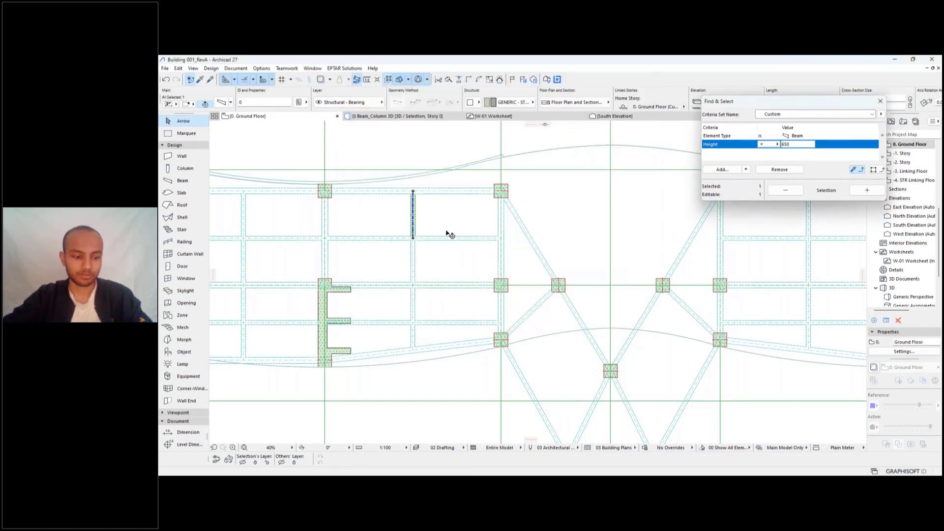
{"action": "scroll", "coordinate": [462, 237], "scroll_direction": "down", "scroll_amount": 5}
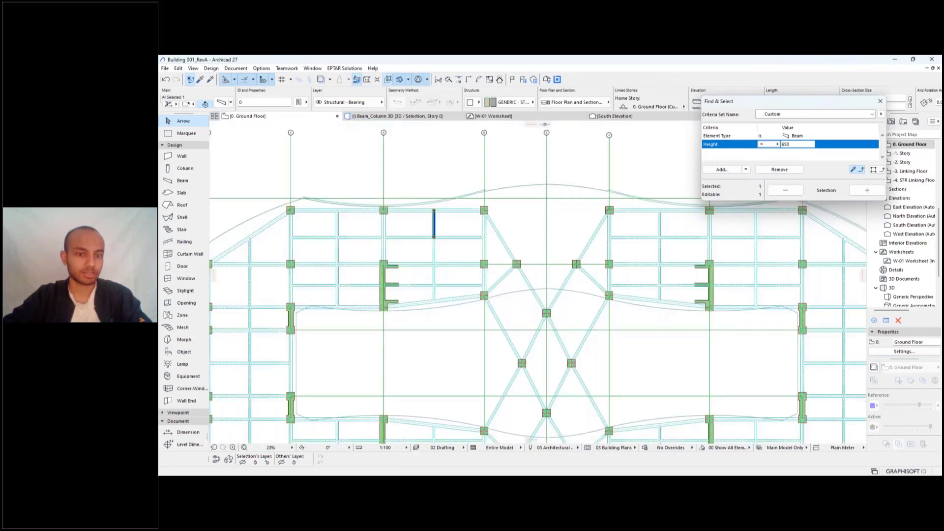
{"action": "key", "text": "Escape"}
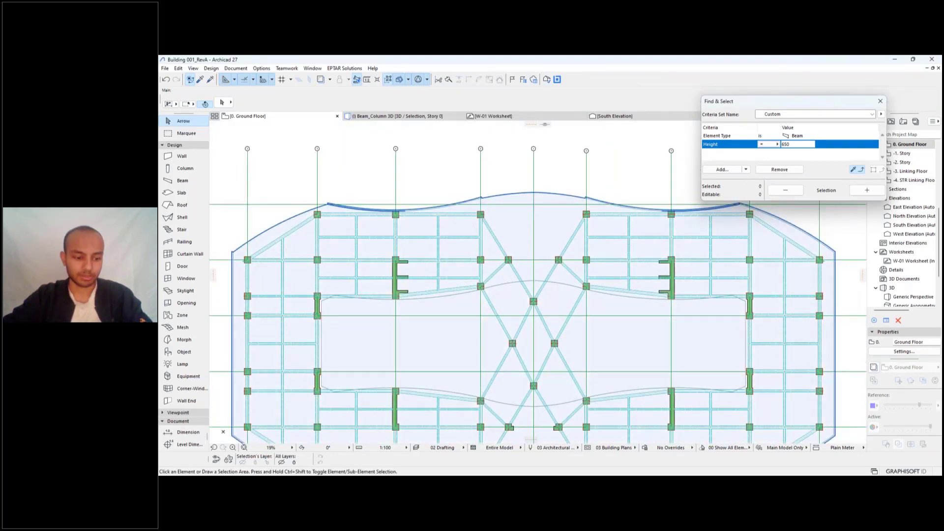
Select the horizontal secondary beam in the same upper bay to check its ID, and clear the selection.
{"action": "middle_click_drag", "start_coordinate": [497, 236], "coordinate": [524, 217]}
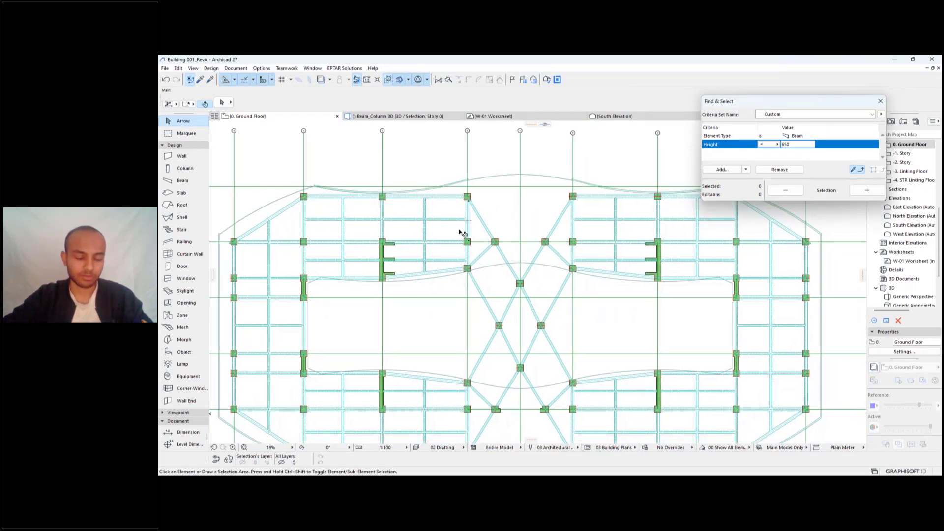
{"action": "scroll", "coordinate": [434, 223], "scroll_direction": "up", "scroll_amount": 5}
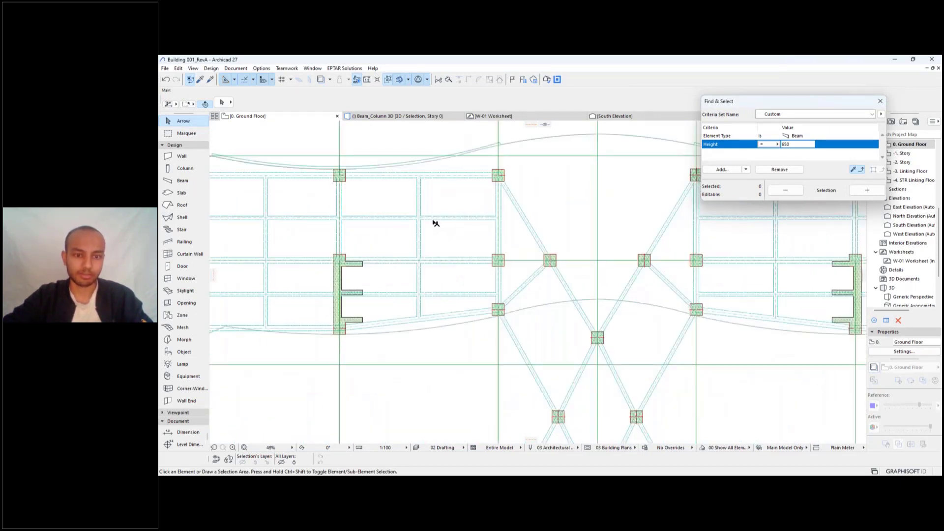
{"action": "left_click", "coordinate": [443, 217]}
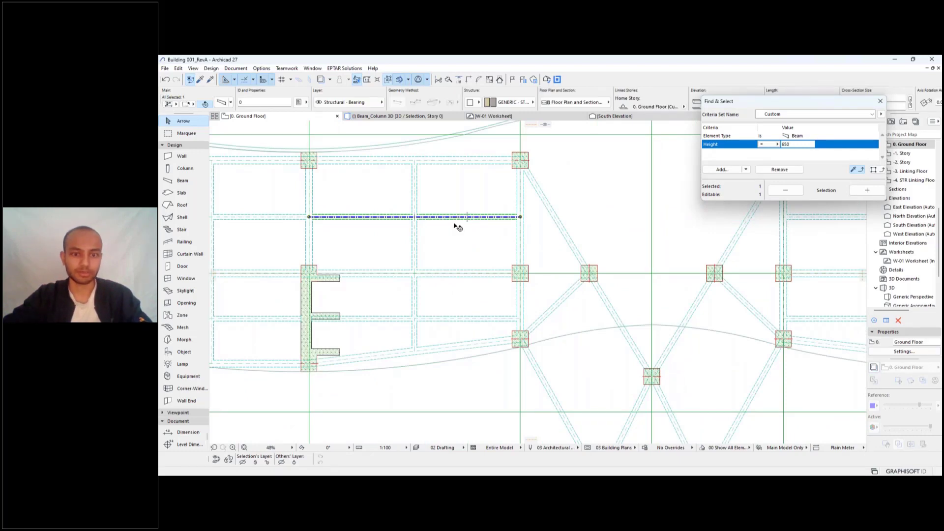
{"action": "left_click", "coordinate": [457, 226]}
{"action": "scroll", "coordinate": [455, 221], "scroll_direction": "down", "scroll_amount": 4}
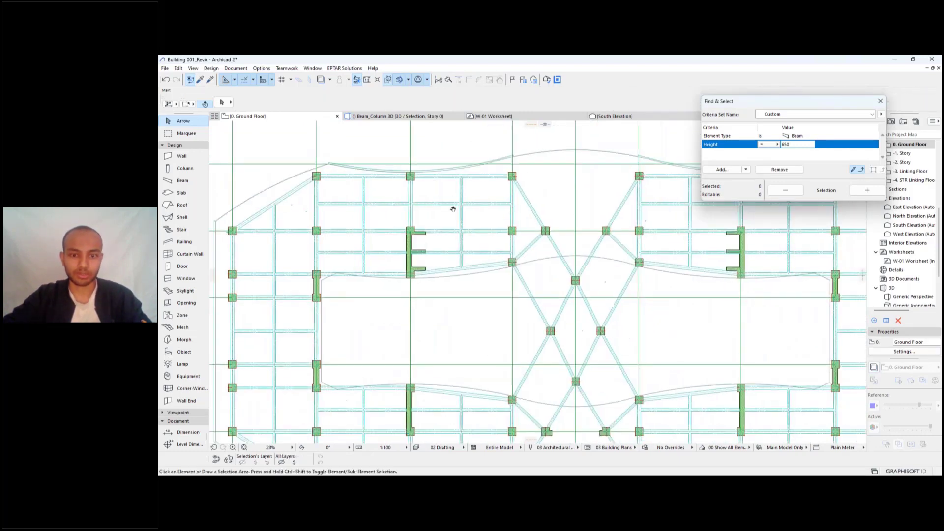
{"action": "scroll", "coordinate": [523, 238], "scroll_direction": "down", "scroll_amount": 3}
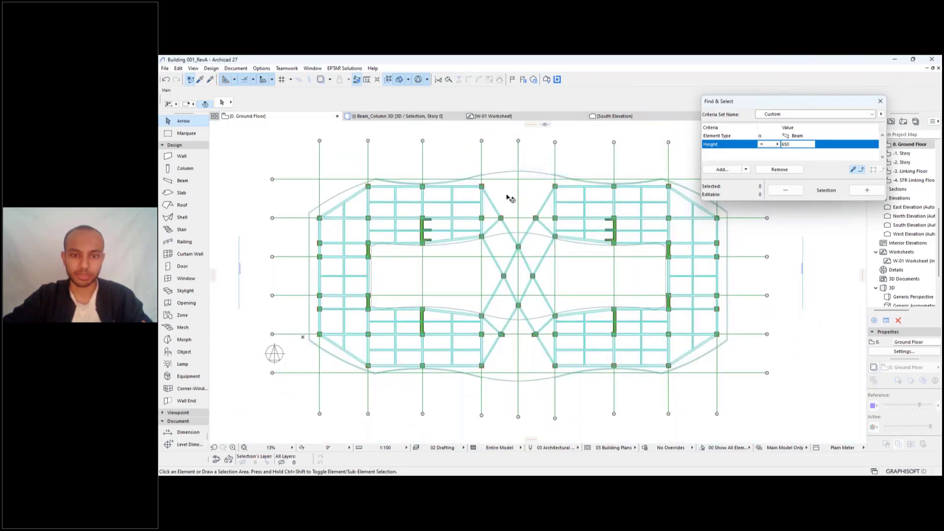
Check the default ID of the Beam tool and return to the Arrow tool.
{"action": "left_click_drag", "start_coordinate": [767, 105], "coordinate": [788, 101]}
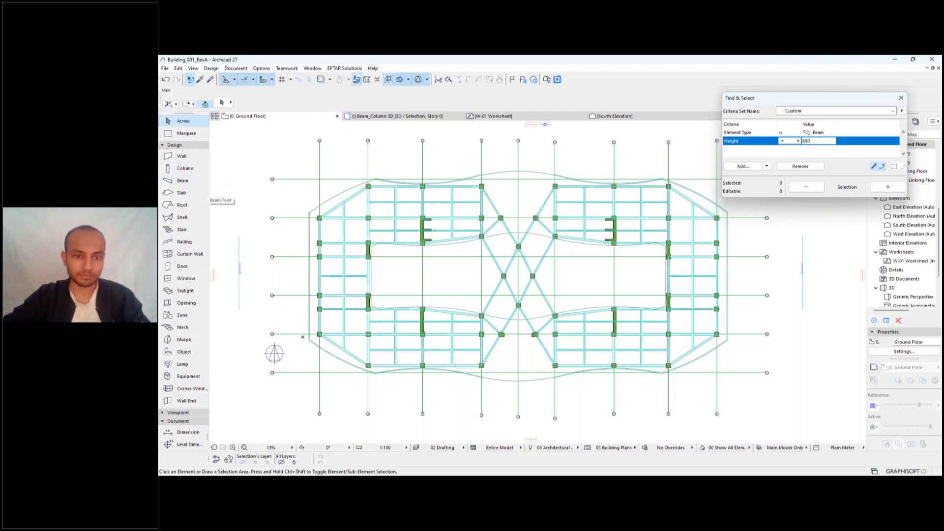
{"action": "scroll", "coordinate": [447, 215], "scroll_direction": "up", "scroll_amount": 1}
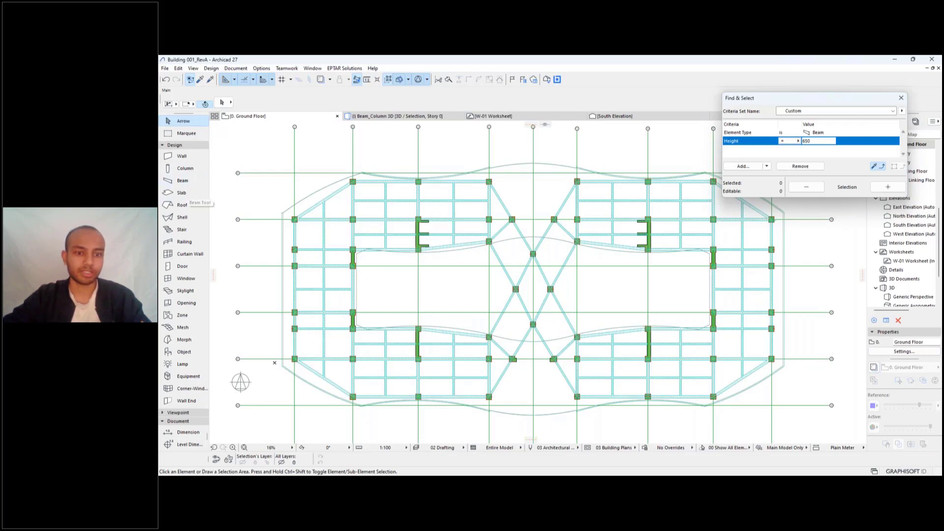
{"action": "left_click", "coordinate": [183, 181]}
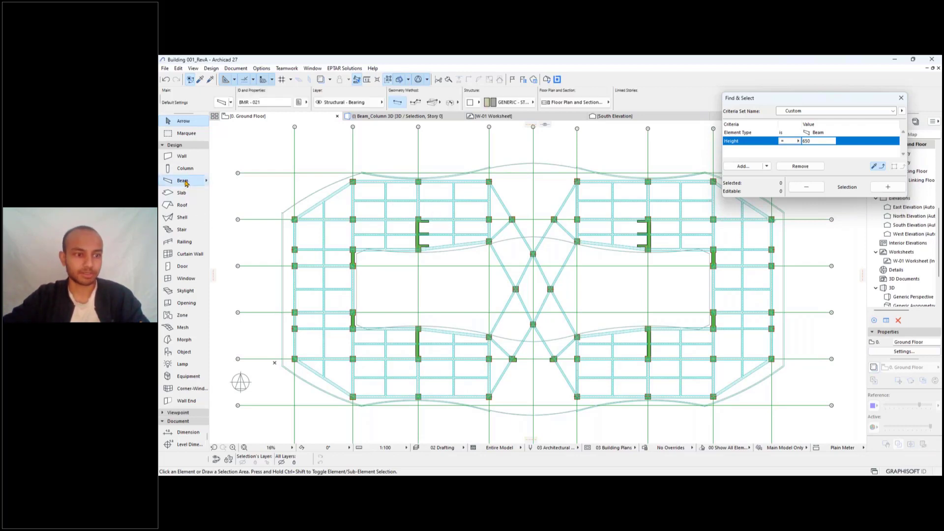
{"action": "left_click", "coordinate": [184, 121]}
Remove the Height criterion from Find & Select and select all beams on the ground floor.
{"action": "left_click_drag", "start_coordinate": [754, 103], "coordinate": [511, 151]}
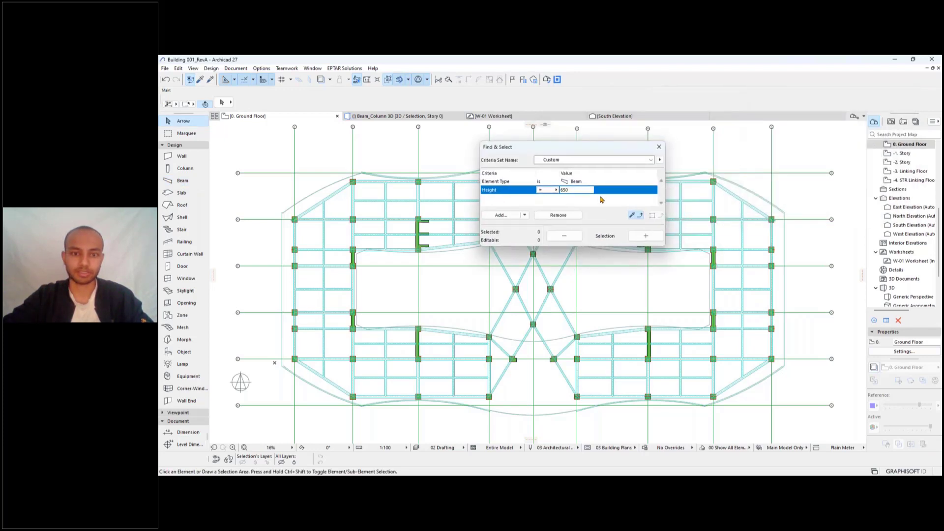
{"action": "left_click", "coordinate": [561, 215]}
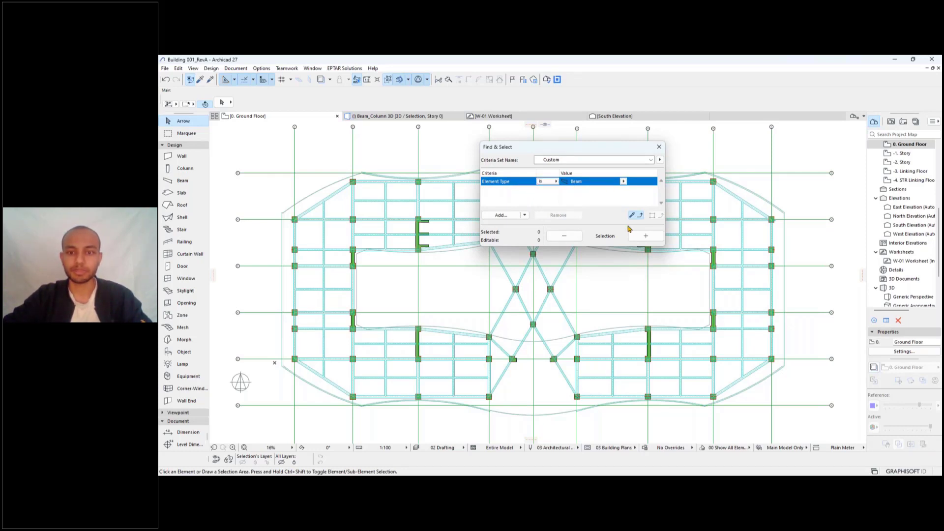
{"action": "left_click", "coordinate": [646, 237]}
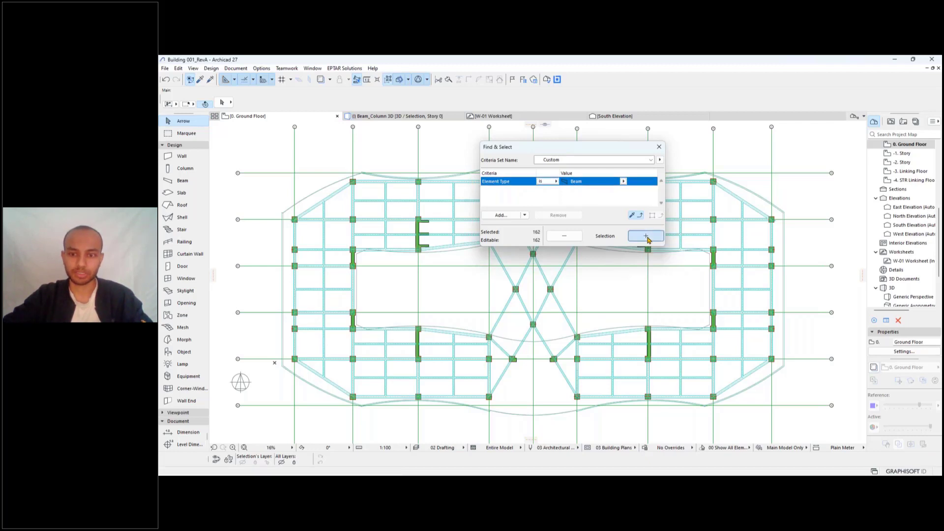
Open the Element ID Manager for the selected beams and set the first ID component to BM.
{"action": "left_click", "coordinate": [235, 69]}
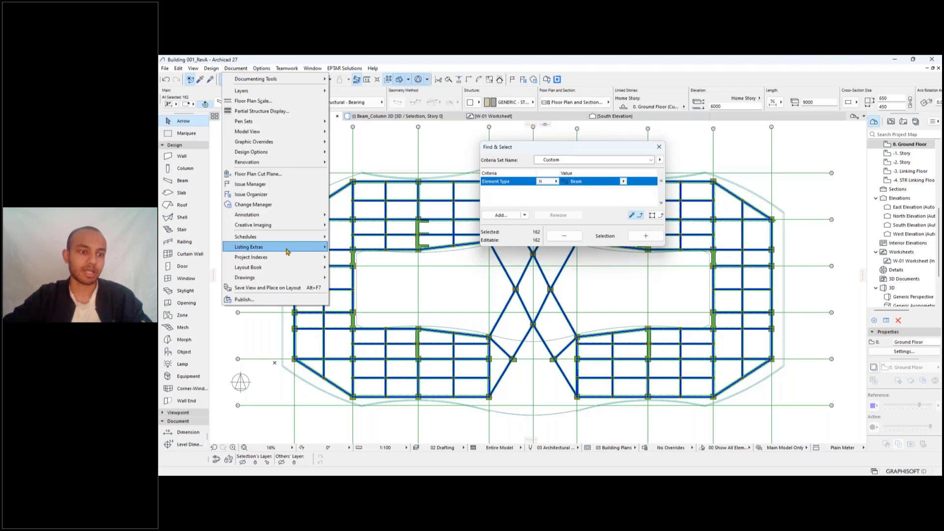
{"action": "mouse_move", "coordinate": [287, 247]}
{"action": "left_click", "coordinate": [355, 278]}
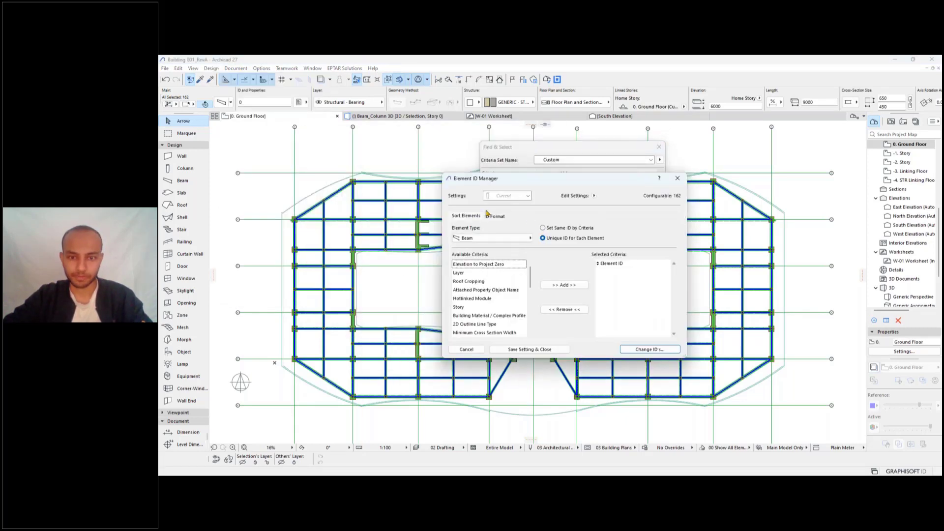
{"action": "left_click", "coordinate": [488, 215]}
{"action": "double_click", "coordinate": [537, 287]}
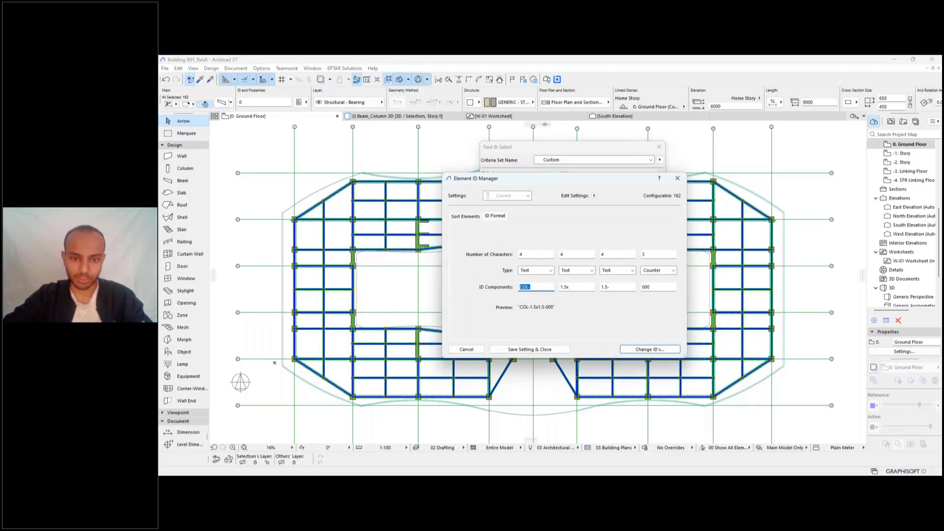
{"action": "type", "text": "BM"}
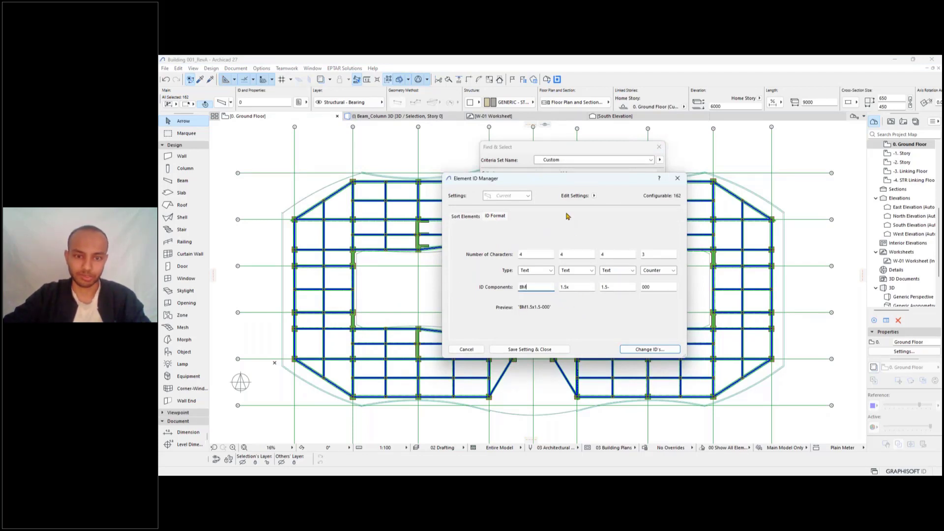
Set the second ID component to a hyphen and clear the third, leaving the 000 counter as the last component.
{"action": "left_click_drag", "start_coordinate": [569, 179], "coordinate": [581, 177]}
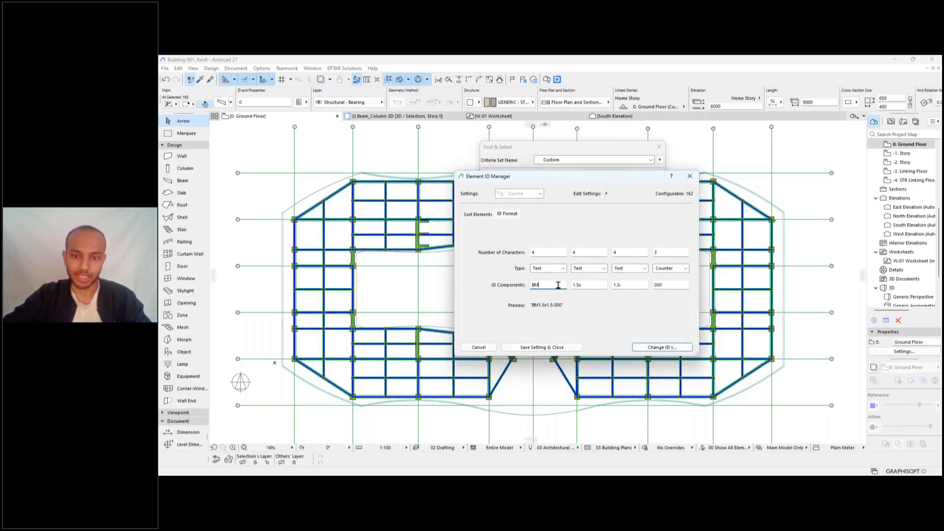
{"action": "left_click", "coordinate": [599, 284]}
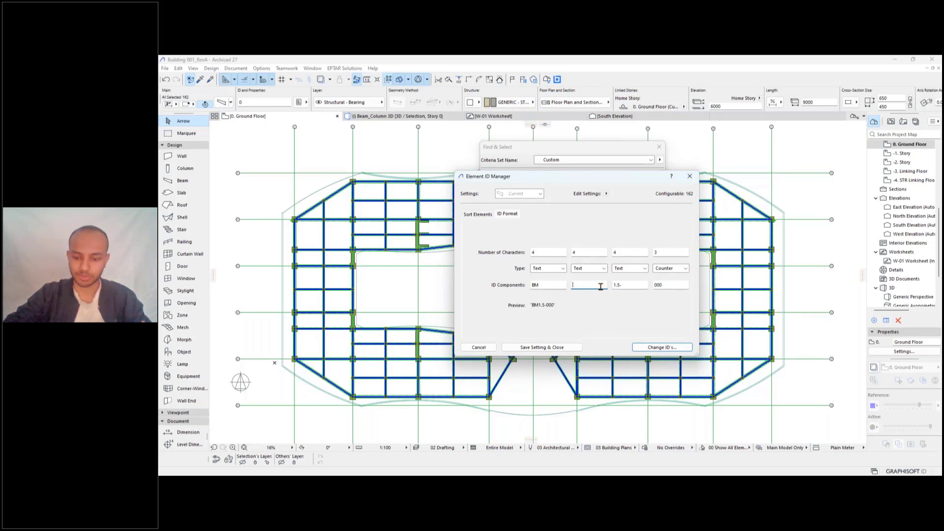
{"action": "type", "text": "-"}
{"action": "key", "text": "Tab"}
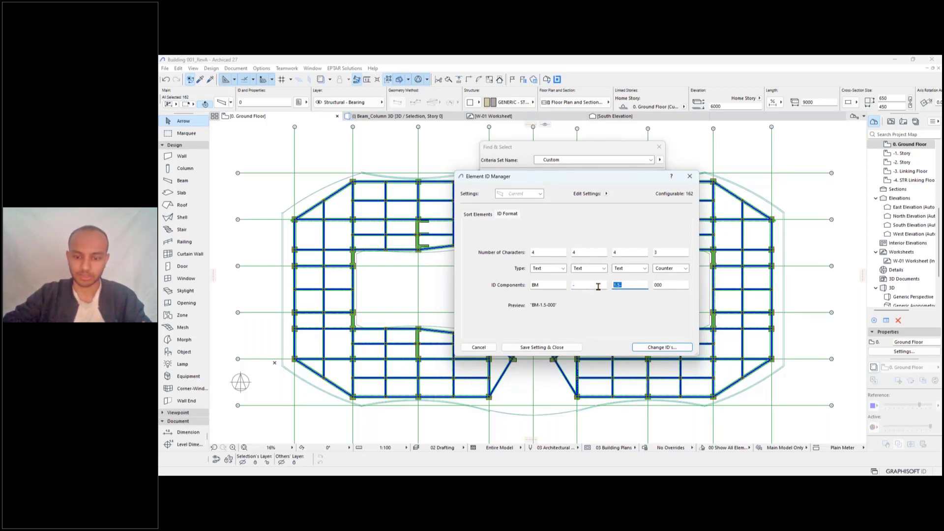
{"action": "left_click", "coordinate": [675, 285]}
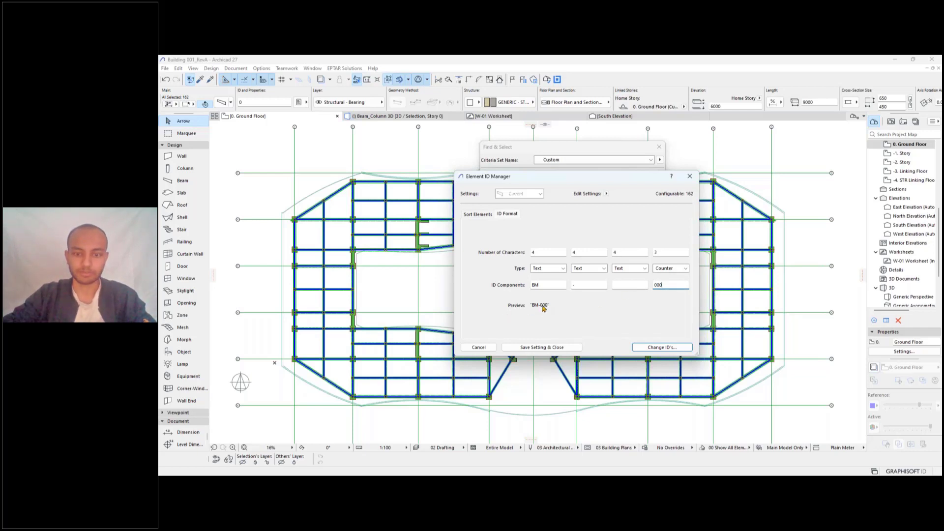
Apply the BM-000 ID format to the beams, reviewing and accepting the generated element ID list.
{"action": "left_click", "coordinate": [656, 351]}
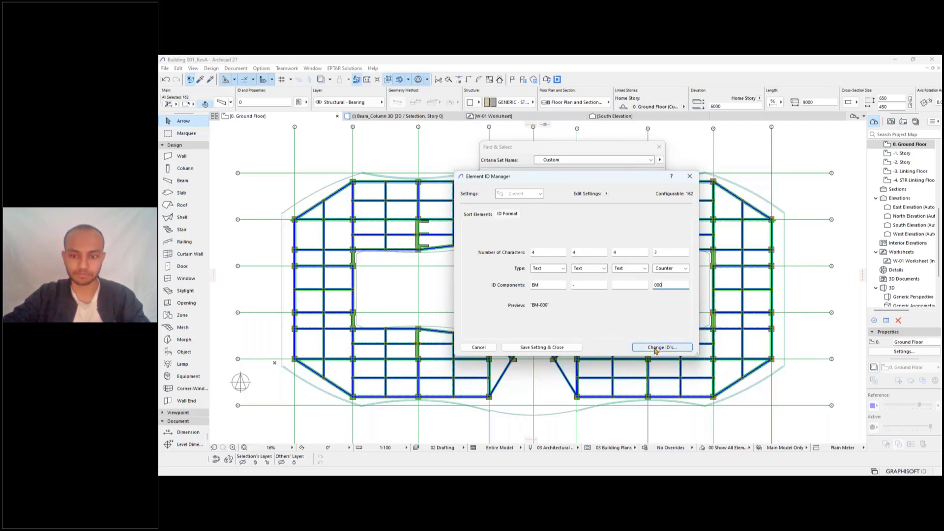
{"action": "left_click", "coordinate": [671, 348]}
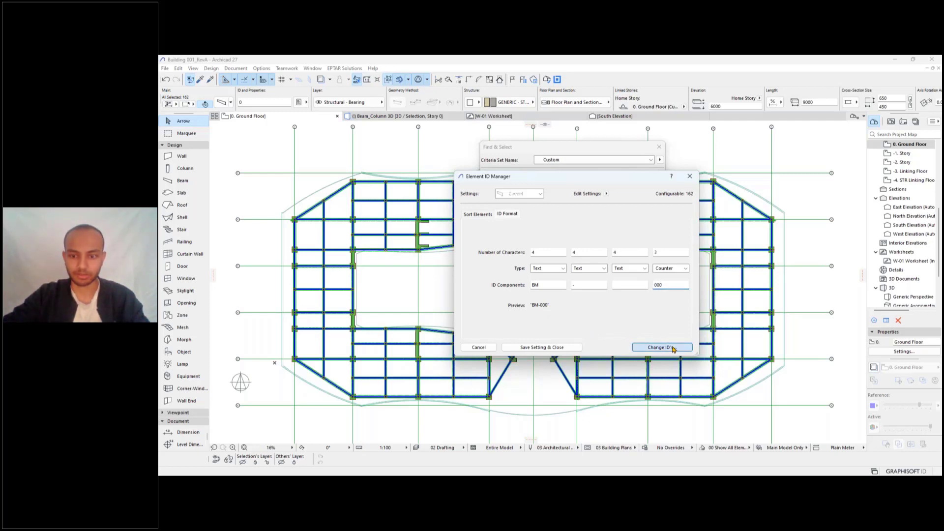
{"action": "scroll", "coordinate": [486, 184], "scroll_direction": "down", "scroll_amount": 17}
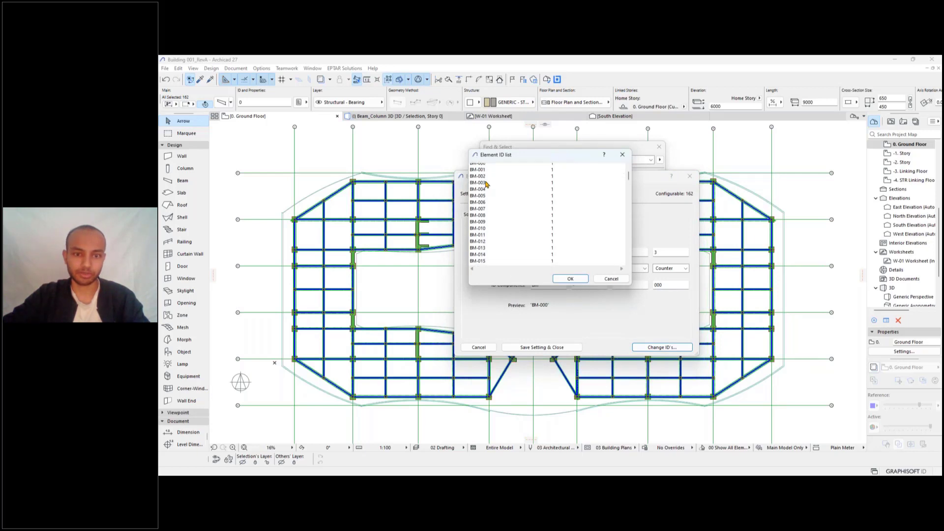
{"action": "scroll", "coordinate": [487, 194], "scroll_direction": "down", "scroll_amount": 20}
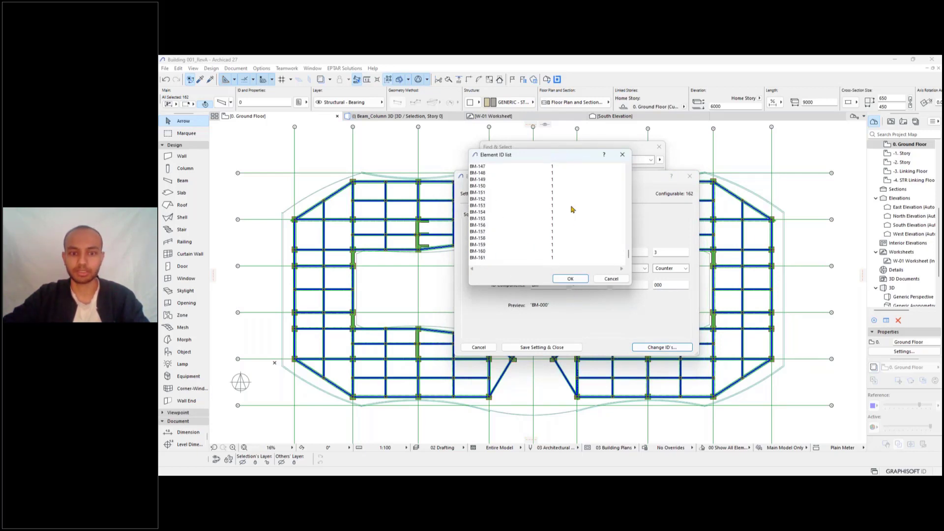
{"action": "left_click", "coordinate": [570, 280]}
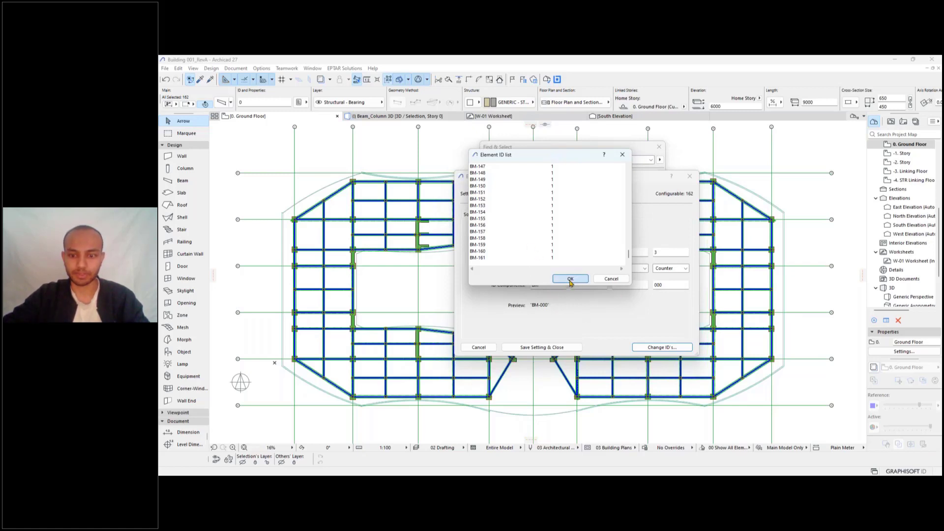
Clear the beam selection, inspect the new ID of one short beam in the upper bay, and deselect it.
{"action": "left_click_drag", "start_coordinate": [600, 147], "coordinate": [812, 127]}
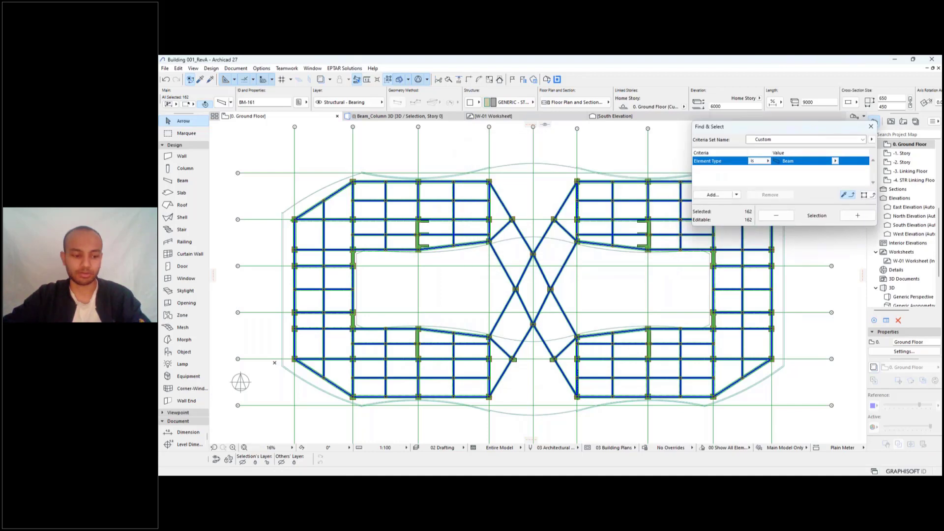
{"action": "left_click", "coordinate": [449, 274]}
{"action": "scroll", "coordinate": [448, 274], "scroll_direction": "up", "scroll_amount": 5}
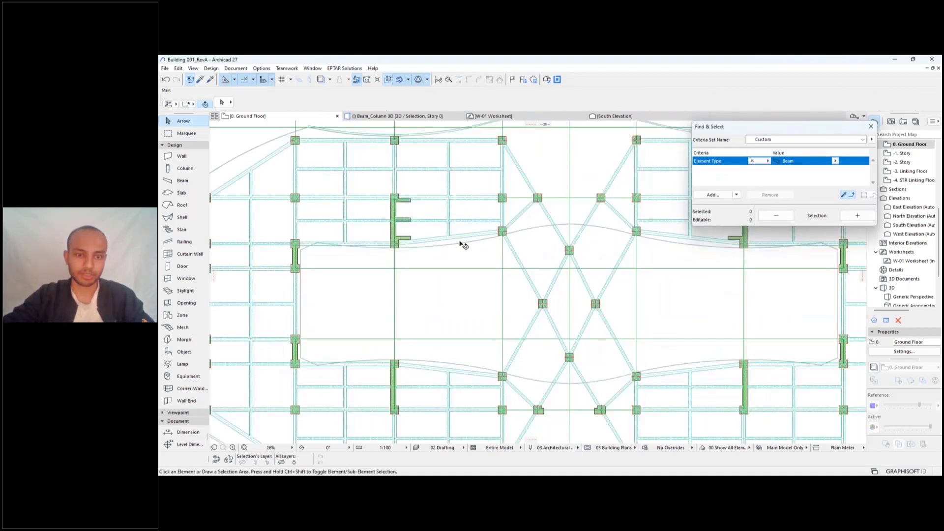
{"action": "left_click", "coordinate": [443, 204]}
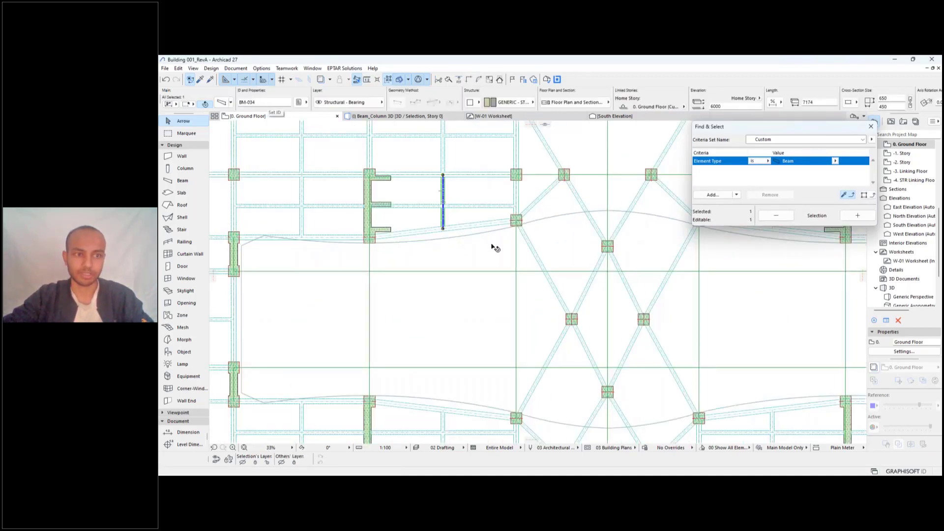
{"action": "left_click", "coordinate": [489, 220]}
{"action": "scroll", "coordinate": [489, 220], "scroll_direction": "down", "scroll_amount": 5}
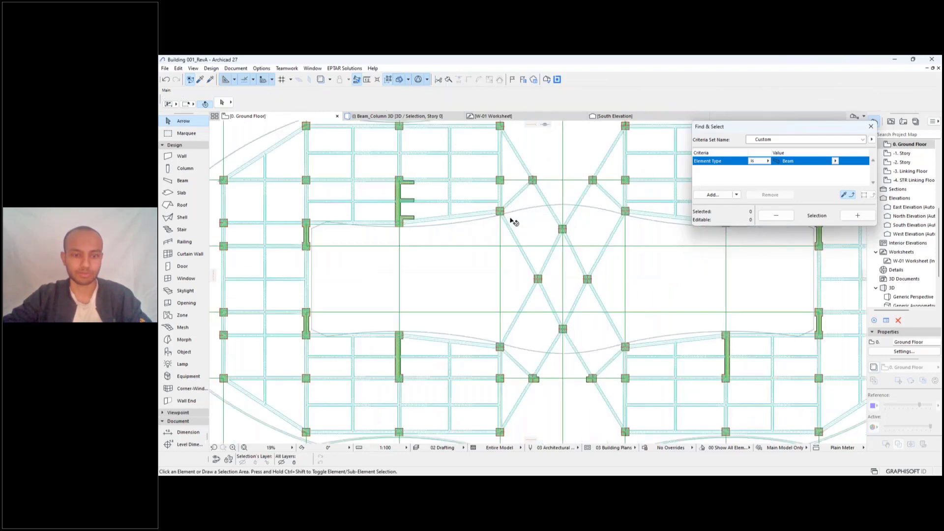
Move the Find & Select window clear of the ground-floor plan.
{"action": "scroll", "coordinate": [534, 252], "scroll_direction": "down", "scroll_amount": 2}
{"action": "left_click_drag", "start_coordinate": [743, 130], "coordinate": [717, 92]}
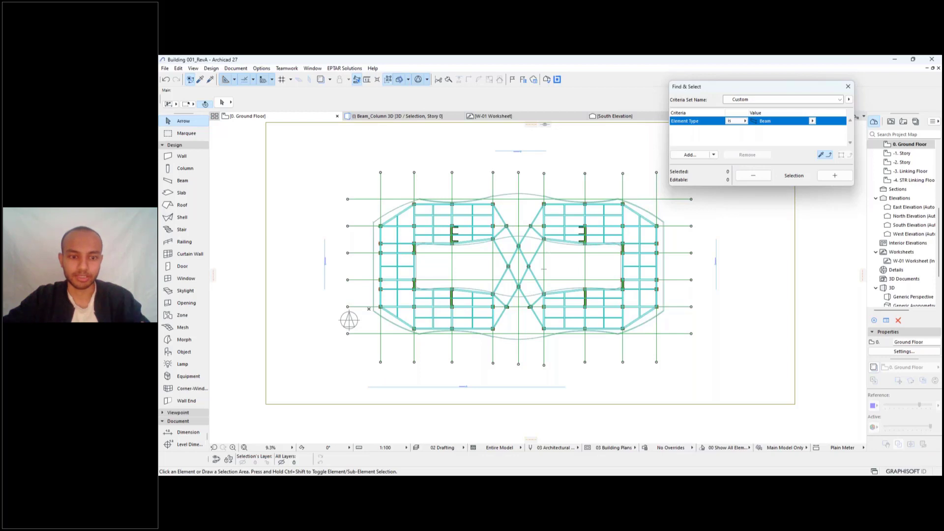
{"action": "scroll", "coordinate": [461, 245], "scroll_direction": "up", "scroll_amount": 2}
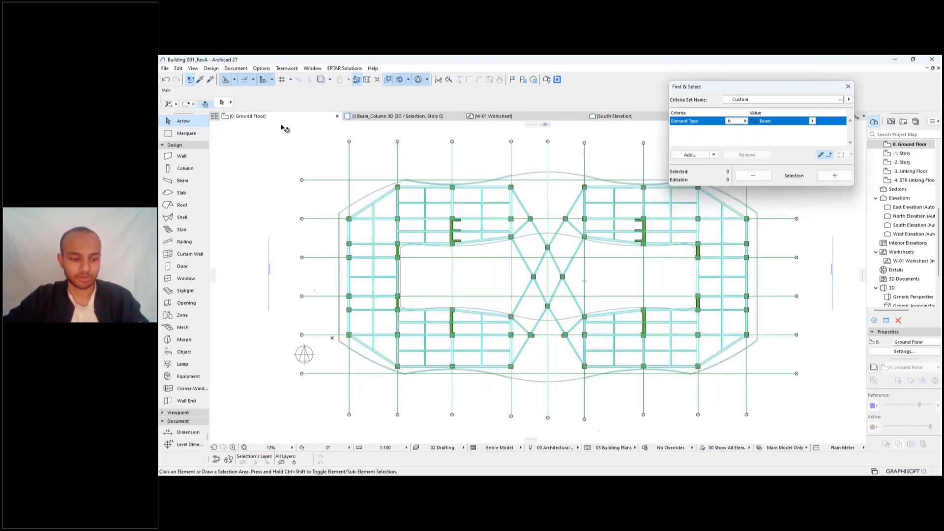
{"action": "left_click", "coordinate": [237, 70]}
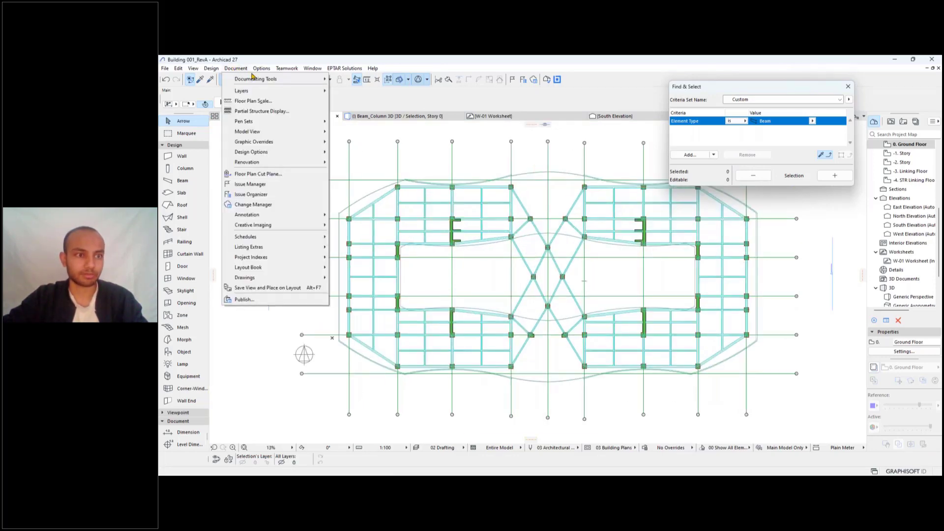
{"action": "left_click", "coordinate": [240, 72]}
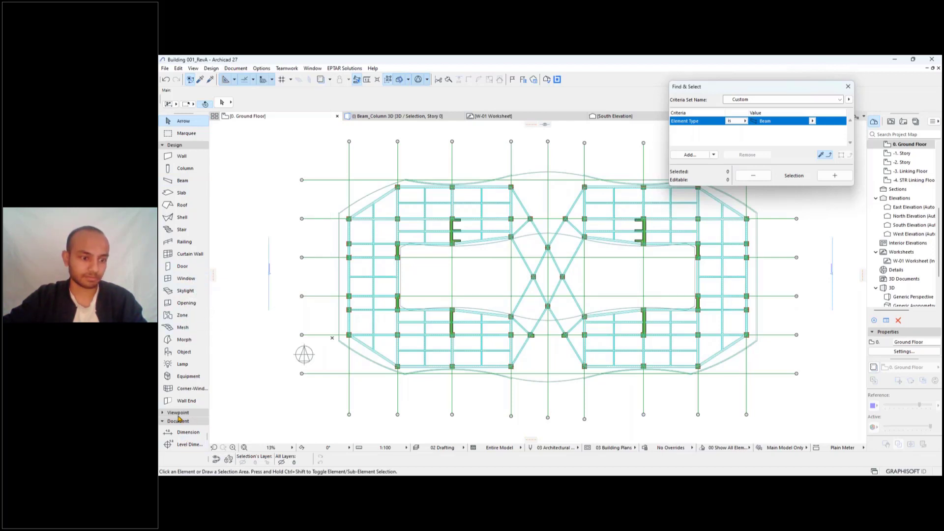
Activate the Label tool and review its default settings, accepting the Text / Autotext type with the Element ID content.
{"action": "left_click", "coordinate": [173, 146]}
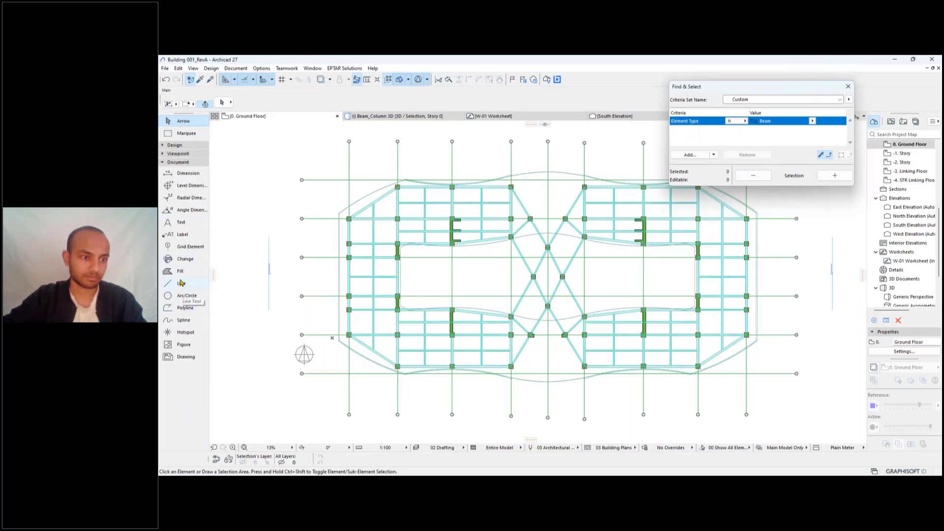
{"action": "left_click", "coordinate": [181, 235]}
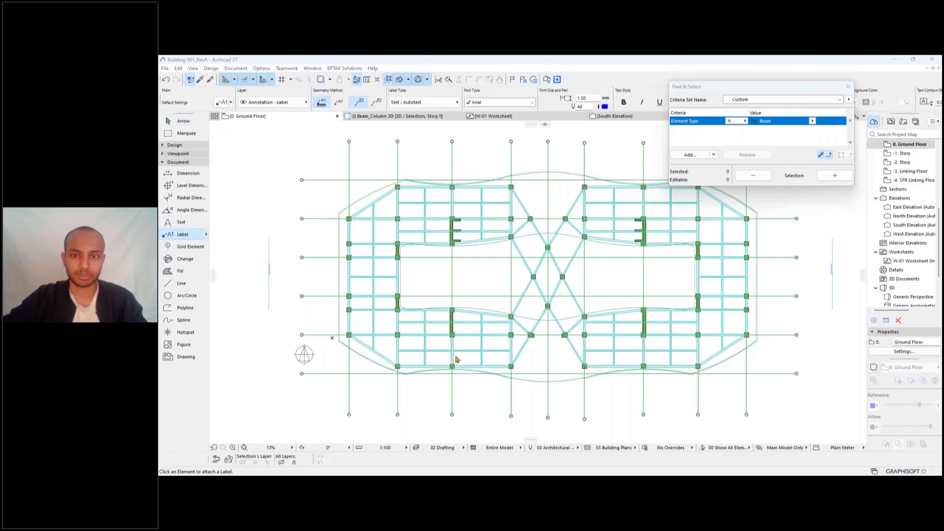
{"action": "key", "text": "ctrl+t"}
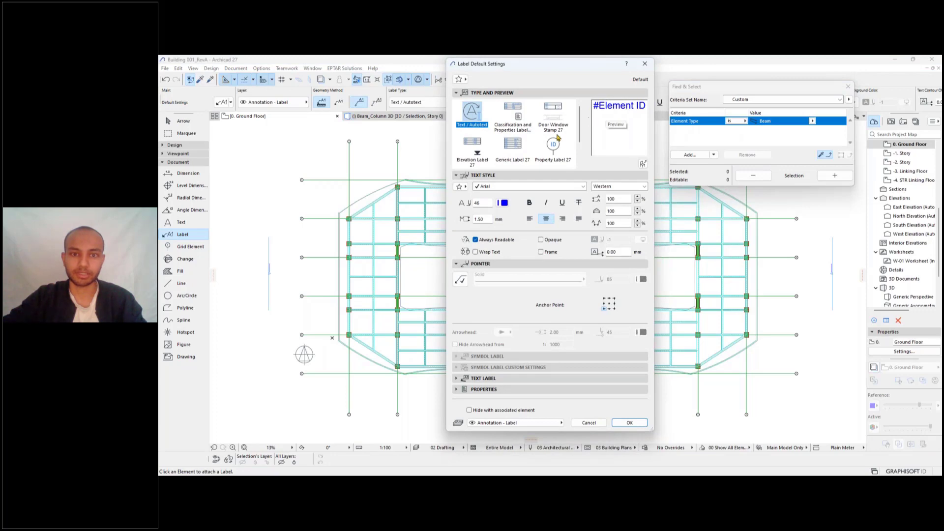
{"action": "left_click", "coordinate": [628, 423]}
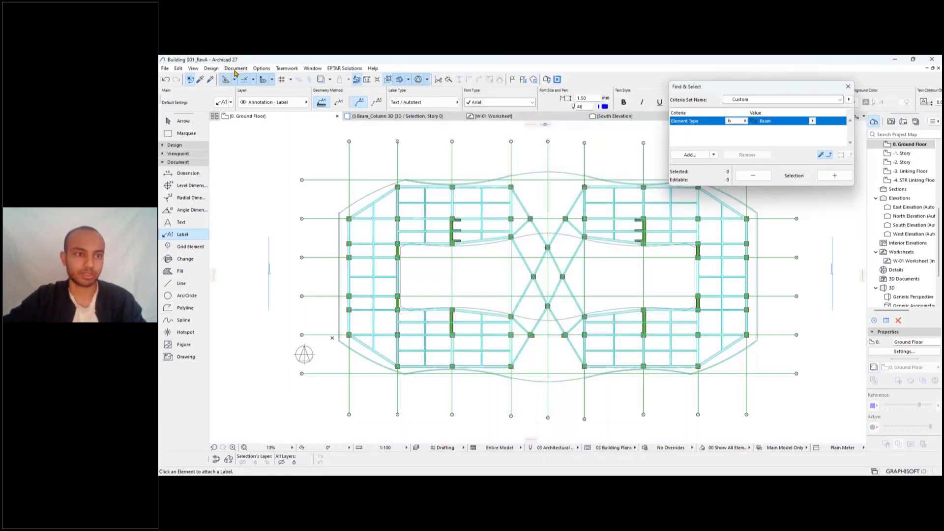
Select all ground-floor beams with the Beam criterion and label the selected elements.
{"action": "left_click", "coordinate": [235, 69]}
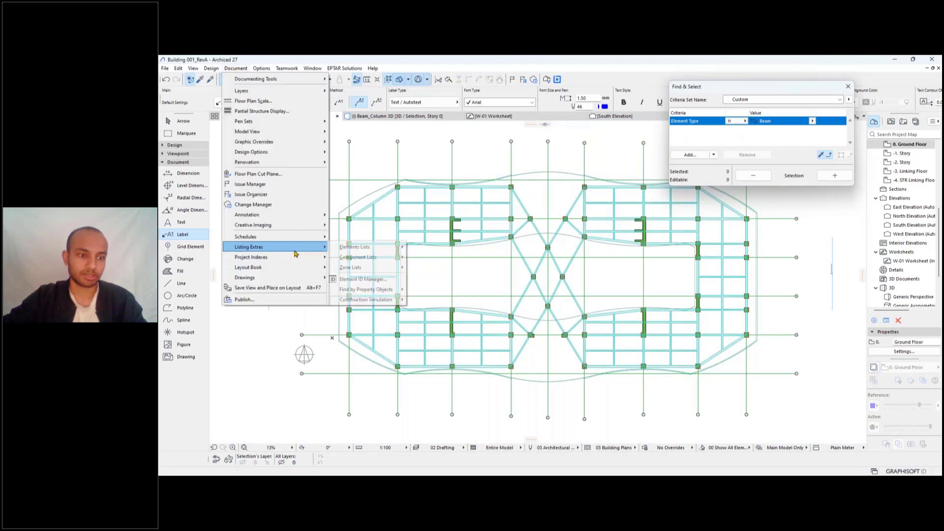
{"action": "mouse_move", "coordinate": [295, 215]}
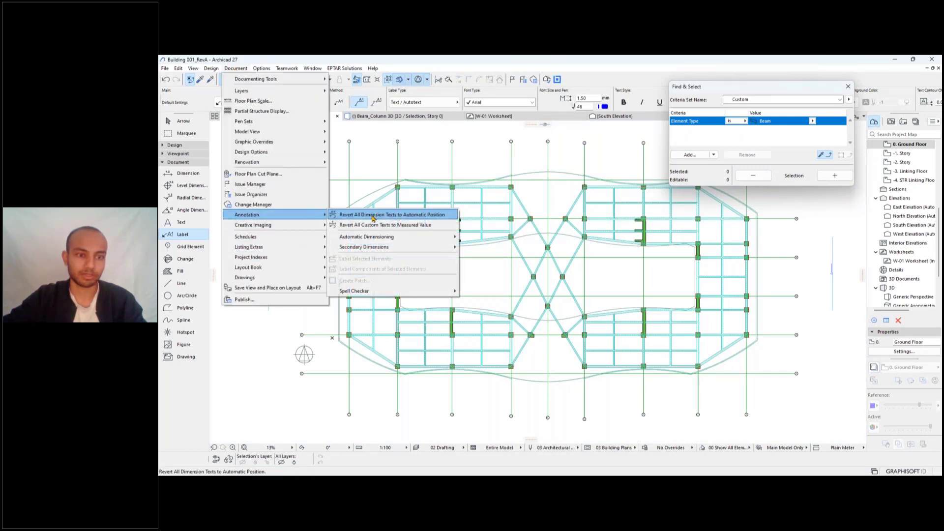
{"action": "left_click", "coordinate": [840, 177]}
{"action": "left_click", "coordinate": [836, 176]}
{"action": "left_click", "coordinate": [238, 69]}
{"action": "mouse_move", "coordinate": [315, 217]}
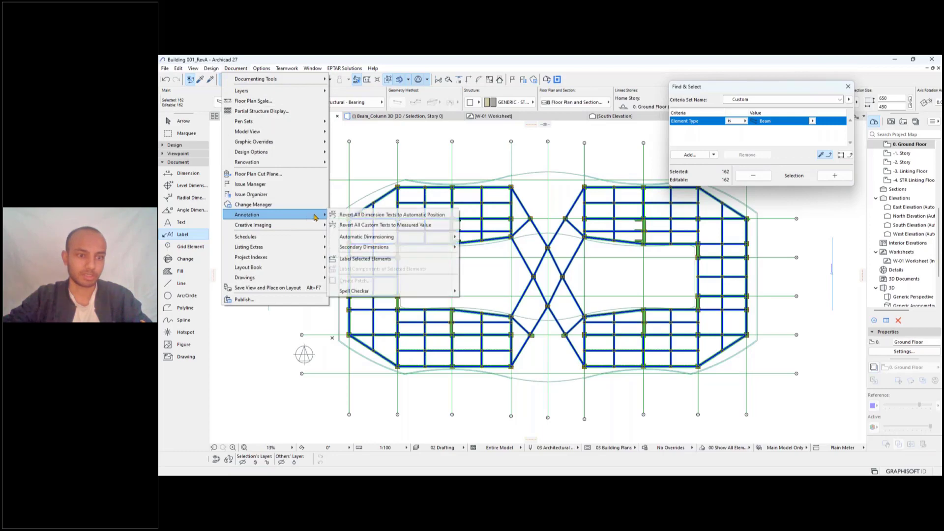
{"action": "left_click", "coordinate": [357, 261]}
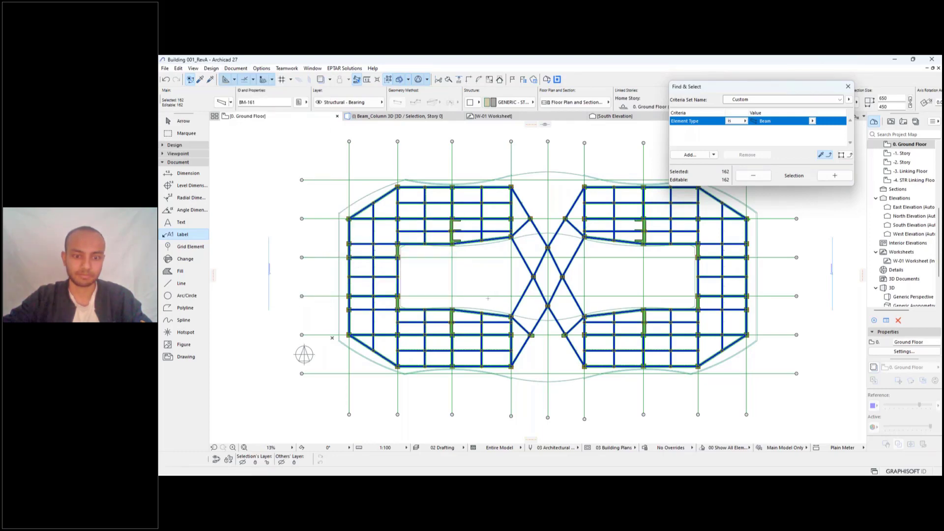
Clear the beam selection and examine the new ID labels in the lower bays, selecting and deselecting the BM-154 label.
{"action": "scroll", "coordinate": [433, 327], "scroll_direction": "up", "scroll_amount": 10}
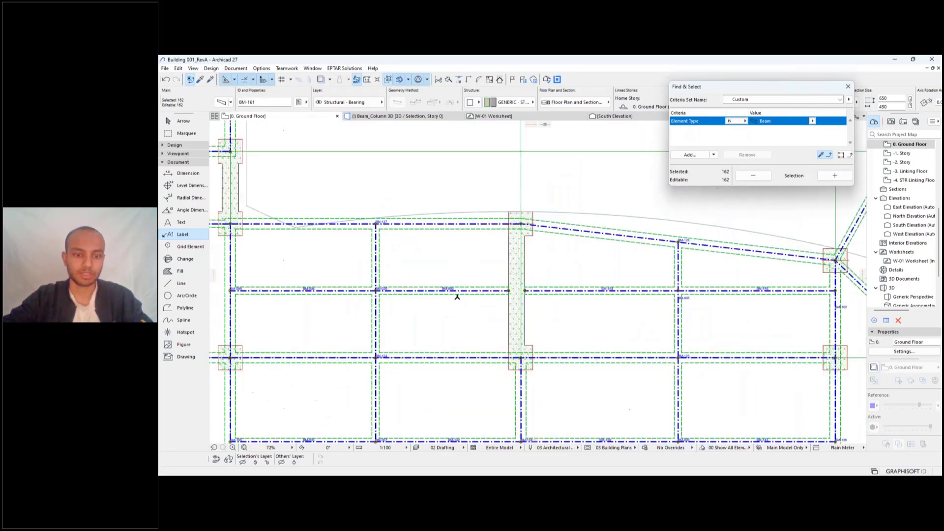
{"action": "key", "text": "Escape"}
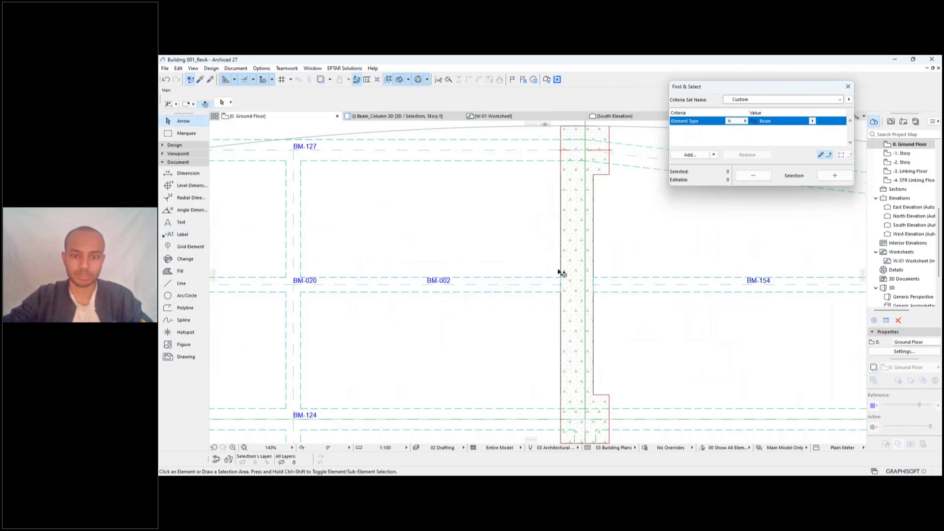
{"action": "scroll", "coordinate": [558, 271], "scroll_direction": "down", "scroll_amount": 4}
{"action": "middle_click_drag", "start_coordinate": [680, 279], "coordinate": [565, 284]}
{"action": "scroll", "coordinate": [565, 284], "scroll_direction": "up", "scroll_amount": 4}
{"action": "scroll", "coordinate": [496, 287], "scroll_direction": "up", "scroll_amount": 2}
{"action": "left_click", "coordinate": [537, 274]}
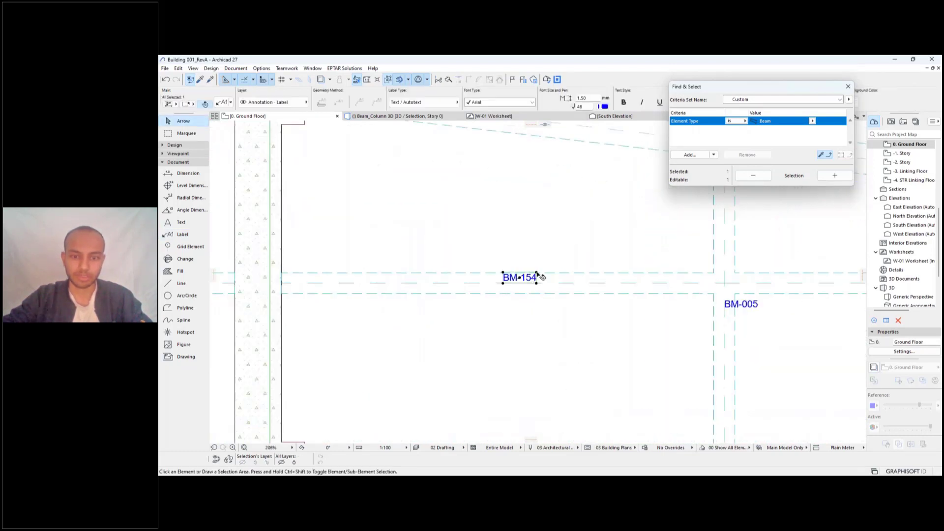
{"action": "scroll", "coordinate": [522, 284], "scroll_direction": "down", "scroll_amount": 2}
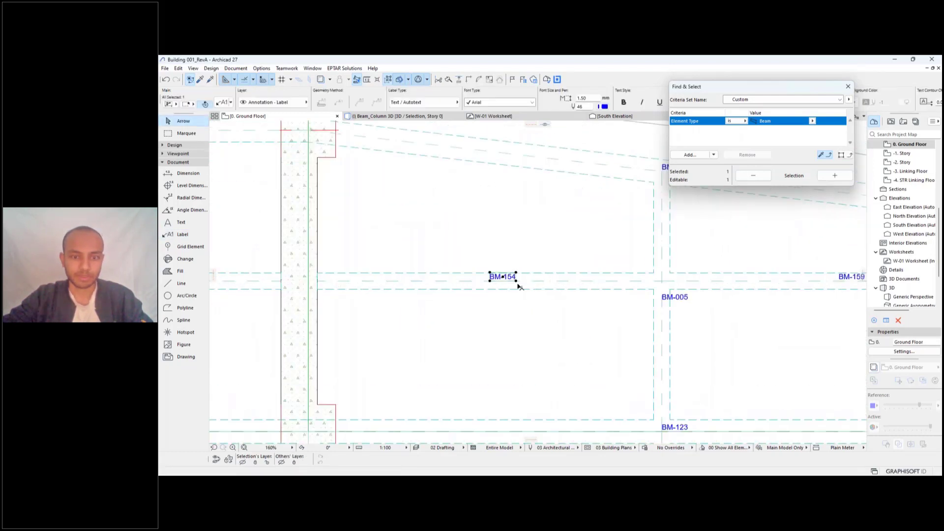
{"action": "scroll", "coordinate": [518, 286], "scroll_direction": "up", "scroll_amount": 2}
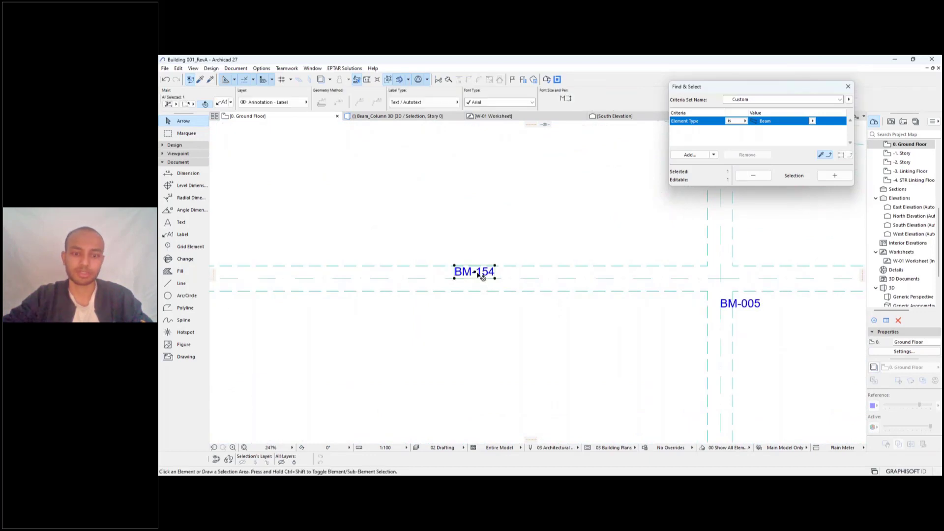
{"action": "scroll", "coordinate": [496, 239], "scroll_direction": "down", "scroll_amount": 4}
{"action": "middle_click_drag", "start_coordinate": [503, 236], "coordinate": [475, 241]}
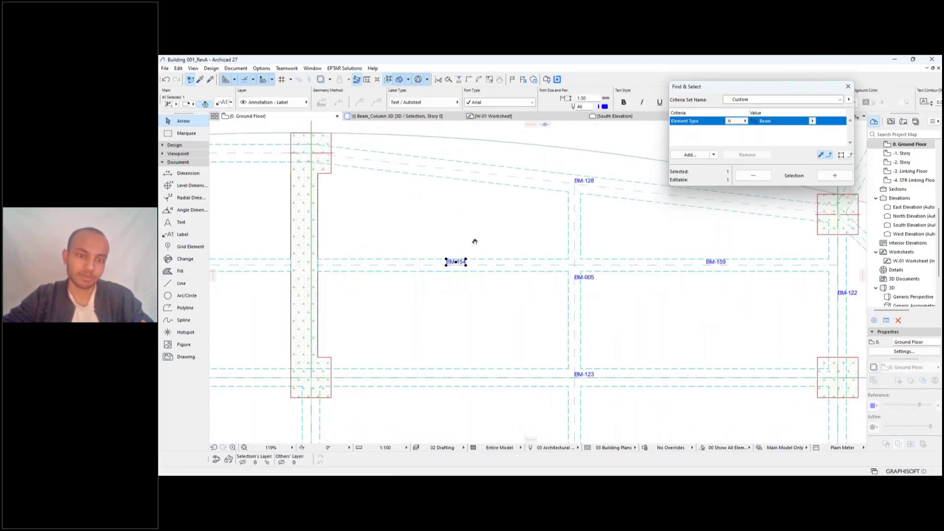
{"action": "left_click", "coordinate": [475, 241]}
{"action": "scroll", "coordinate": [457, 263], "scroll_direction": "up", "scroll_amount": 4}
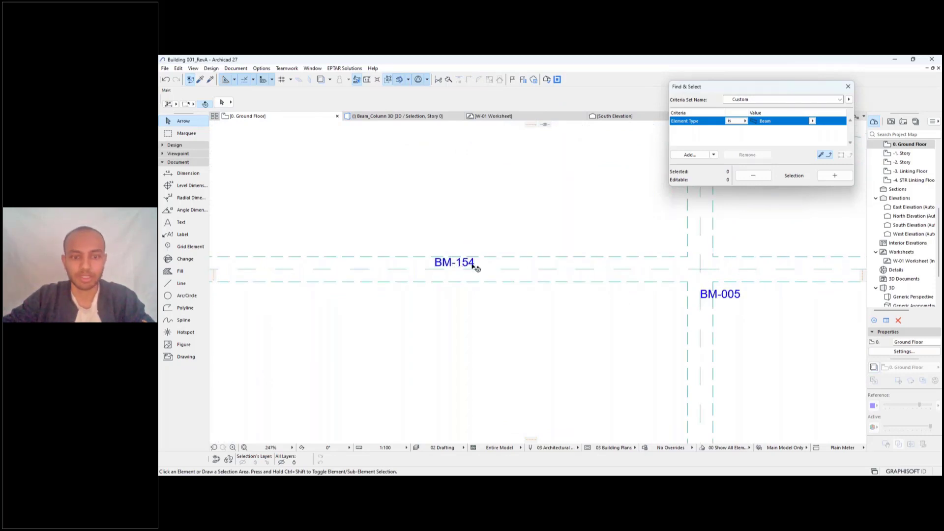
{"action": "scroll", "coordinate": [485, 272], "scroll_direction": "down", "scroll_amount": 10}
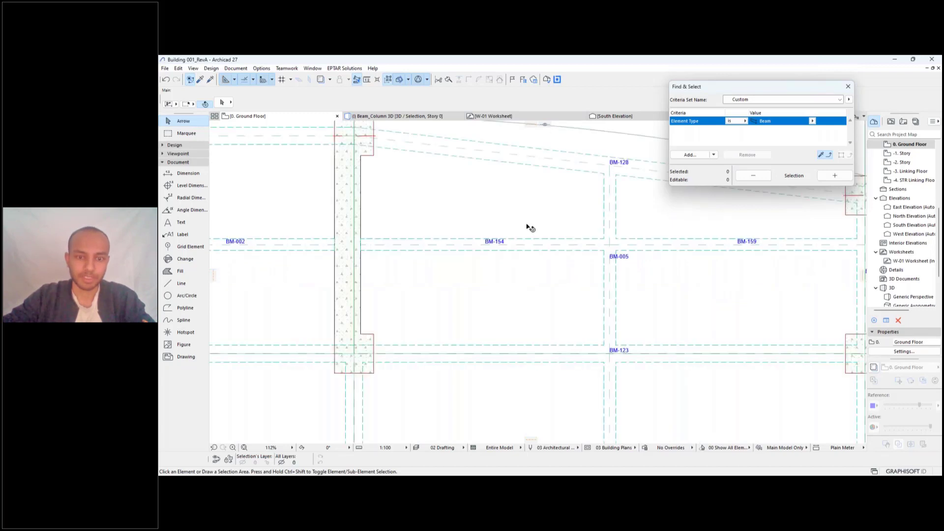
Inspect the ID and properties of a column on the upper edge of the plan, and deselect it.
{"action": "middle_click_drag", "start_coordinate": [531, 245], "coordinate": [491, 316]}
{"action": "middle_click_drag", "start_coordinate": [506, 236], "coordinate": [497, 290]}
{"action": "scroll", "coordinate": [434, 167], "scroll_direction": "up", "scroll_amount": 6}
{"action": "left_click", "coordinate": [450, 224]}
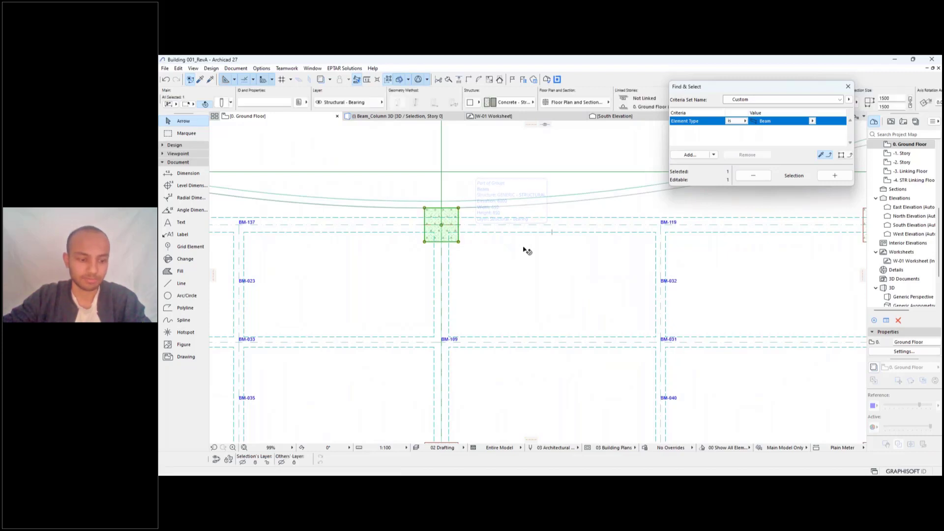
{"action": "scroll", "coordinate": [524, 251], "scroll_direction": "down", "scroll_amount": 2}
{"action": "scroll", "coordinate": [485, 249], "scroll_direction": "up", "scroll_amount": 2}
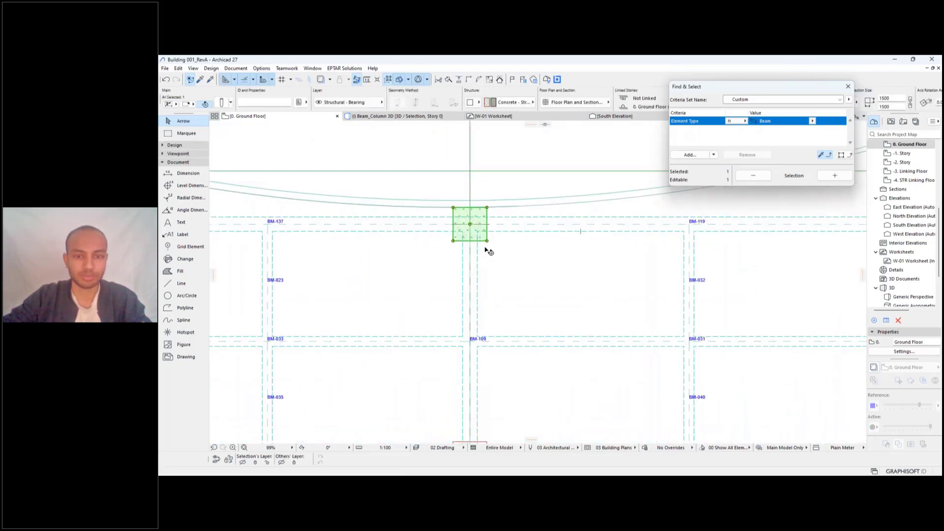
{"action": "left_click", "coordinate": [509, 236]}
{"action": "scroll", "coordinate": [542, 235], "scroll_direction": "down", "scroll_amount": 2}
{"action": "middle_click_drag", "start_coordinate": [542, 235], "coordinate": [483, 250]}
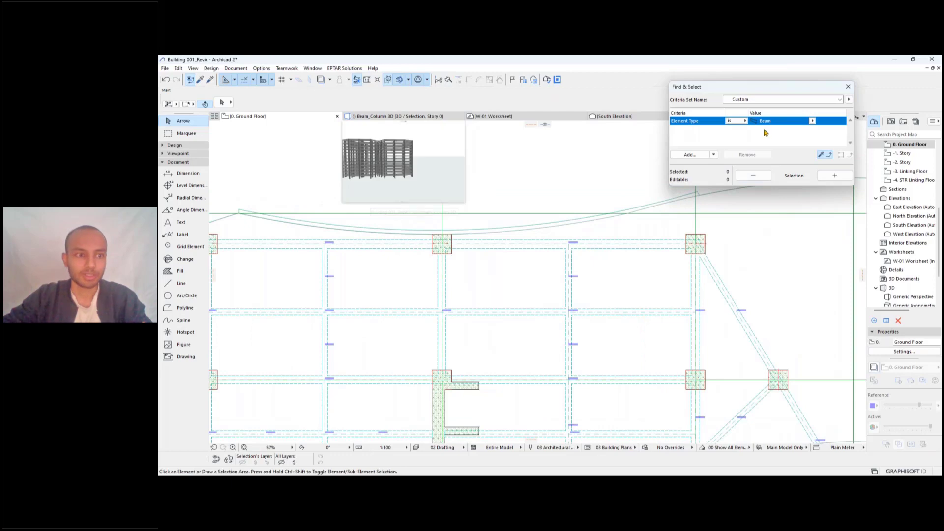
Change the Find & Select element type criterion to Column and select all ground-floor columns.
{"action": "left_click", "coordinate": [812, 121]}
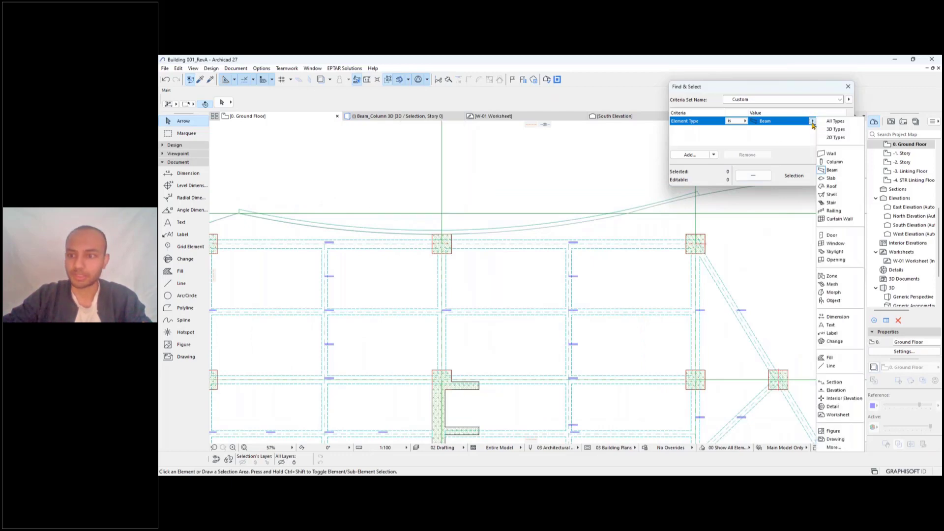
{"action": "left_click", "coordinate": [834, 162]}
{"action": "left_click_drag", "start_coordinate": [743, 92], "coordinate": [693, 105]}
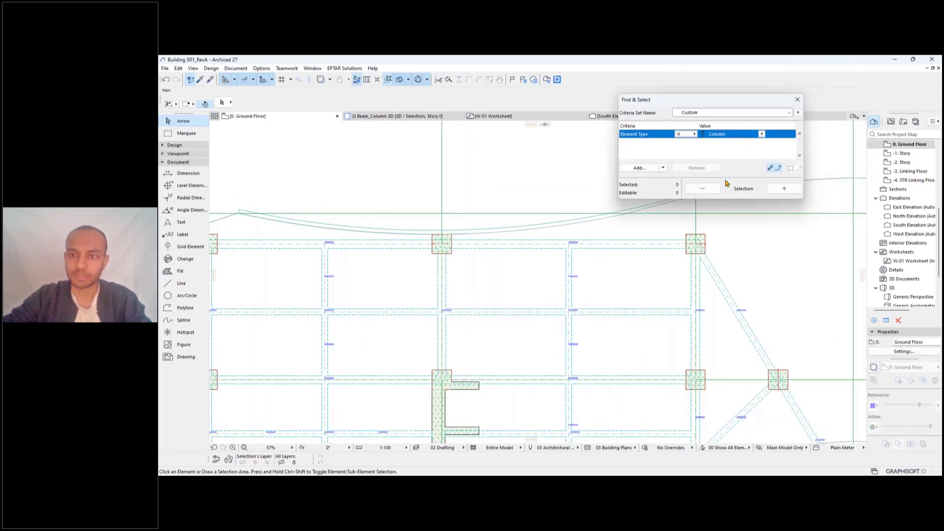
{"action": "left_click", "coordinate": [784, 189]}
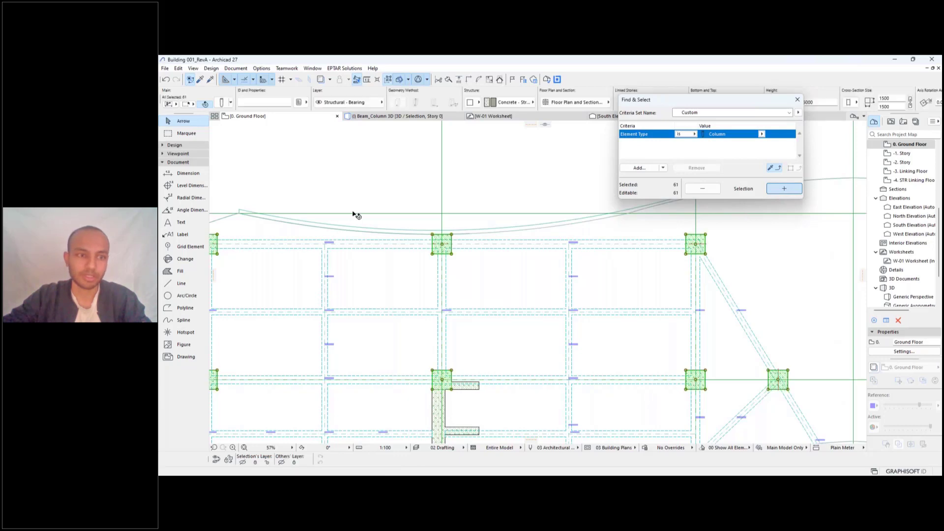
Open the ID format in the Element ID Manager for the selected columns and set the first component to COL.
{"action": "left_click", "coordinate": [236, 69]}
{"action": "mouse_move", "coordinate": [287, 267]}
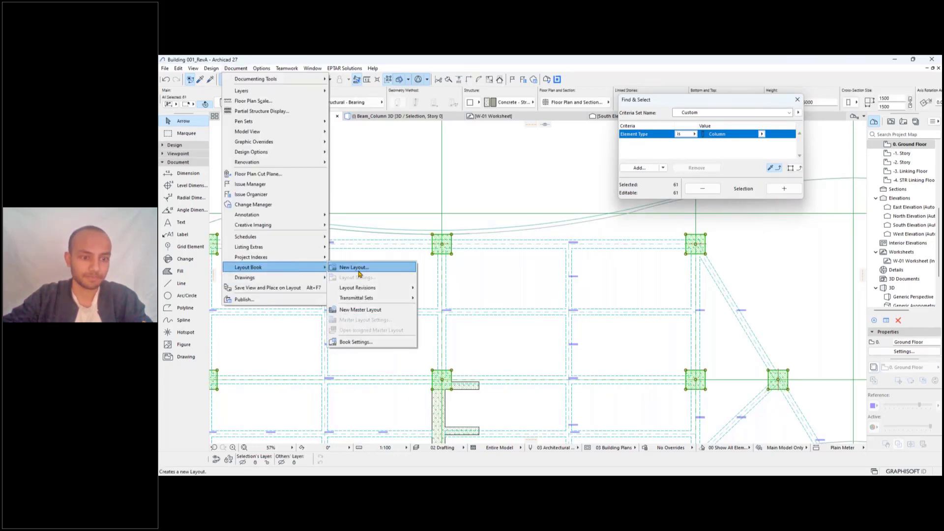
{"action": "mouse_move", "coordinate": [312, 249]}
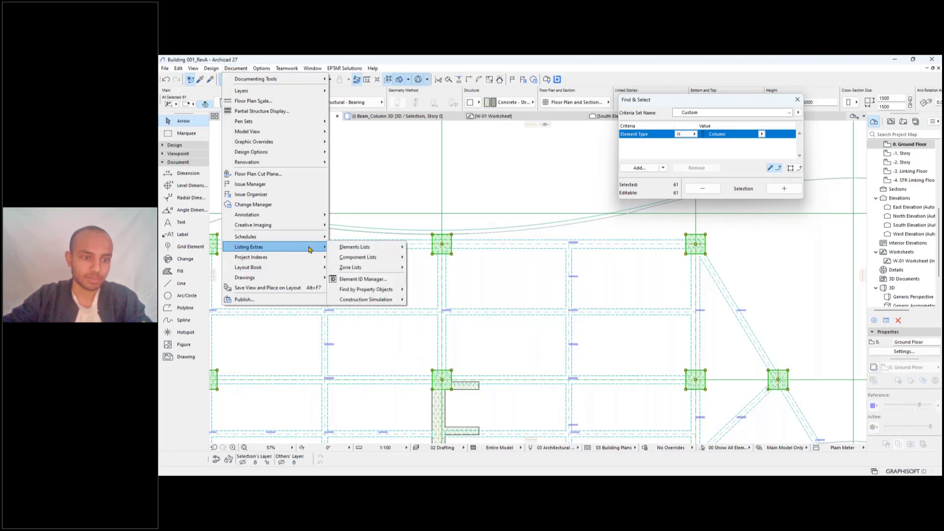
{"action": "left_click", "coordinate": [369, 279]}
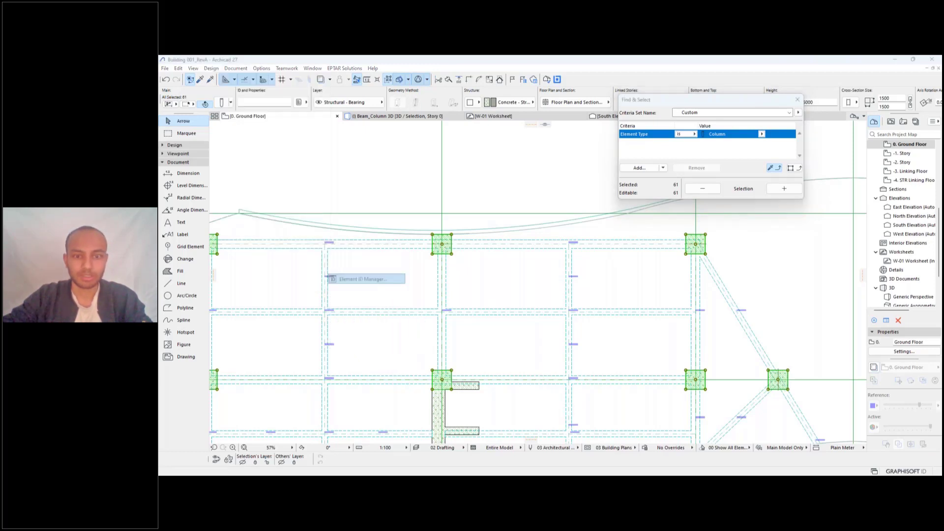
{"action": "left_click", "coordinate": [437, 181]}
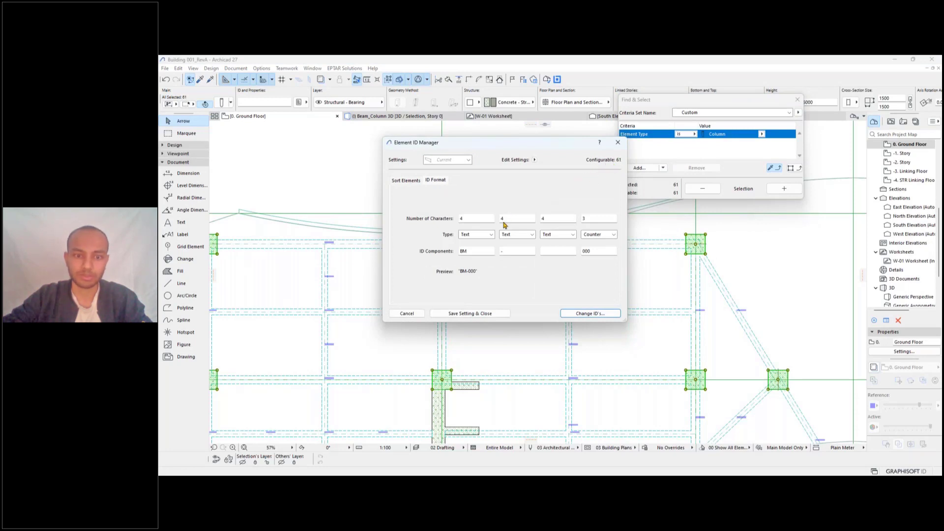
{"action": "double_click", "coordinate": [476, 250]}
{"action": "type", "text": "COL"}
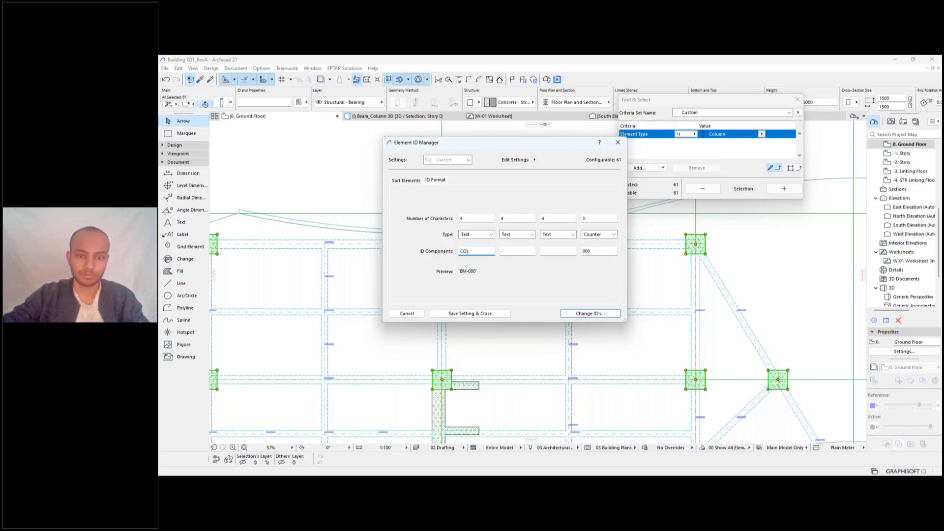
Set the remaining ID components to 1.5x and 1.5-, with the counter starting at 001.
{"action": "left_click", "coordinate": [503, 251]}
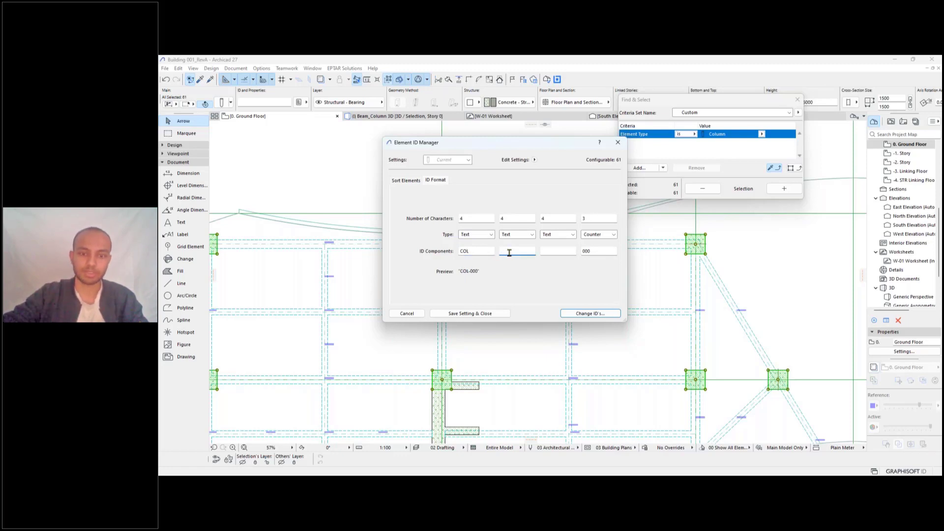
{"action": "key", "text": "BackSpace"}
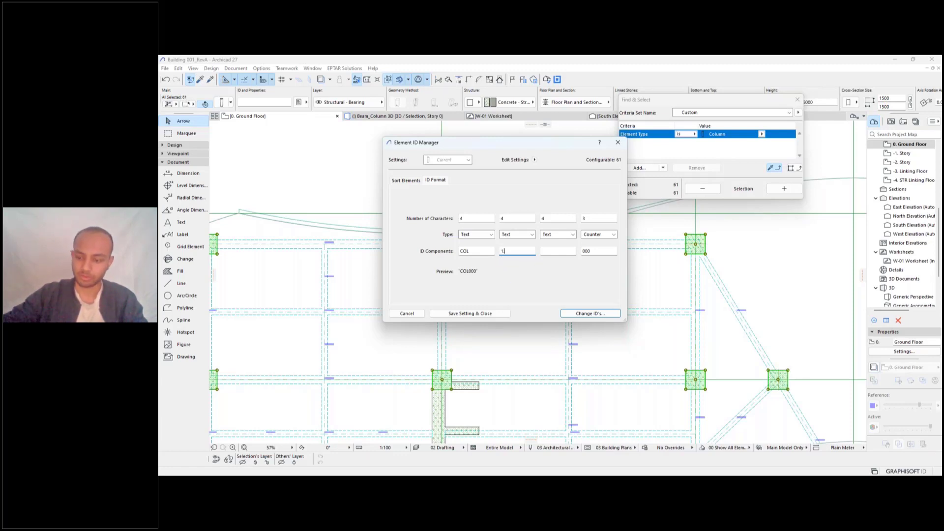
{"action": "left_click", "coordinate": [552, 251]}
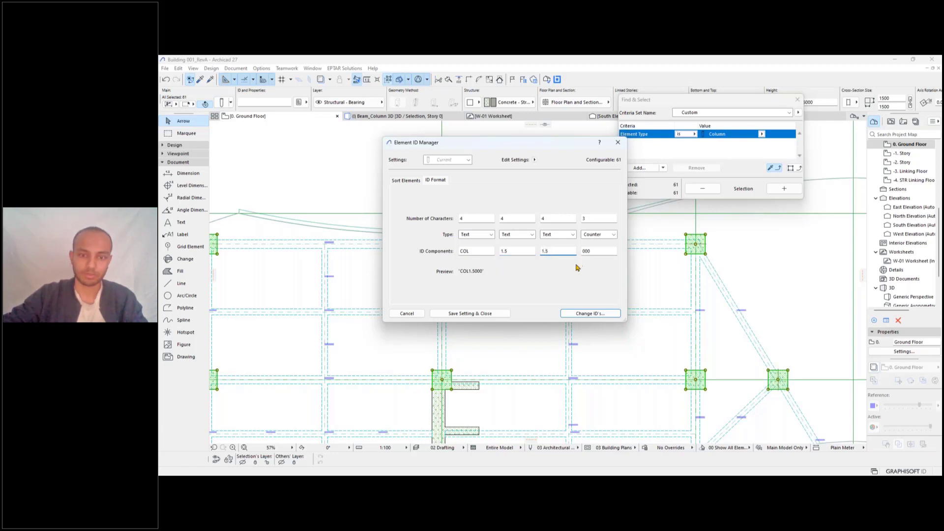
{"action": "left_click", "coordinate": [514, 251]}
{"action": "type", "text": "x"}
{"action": "double_click", "coordinate": [605, 251]}
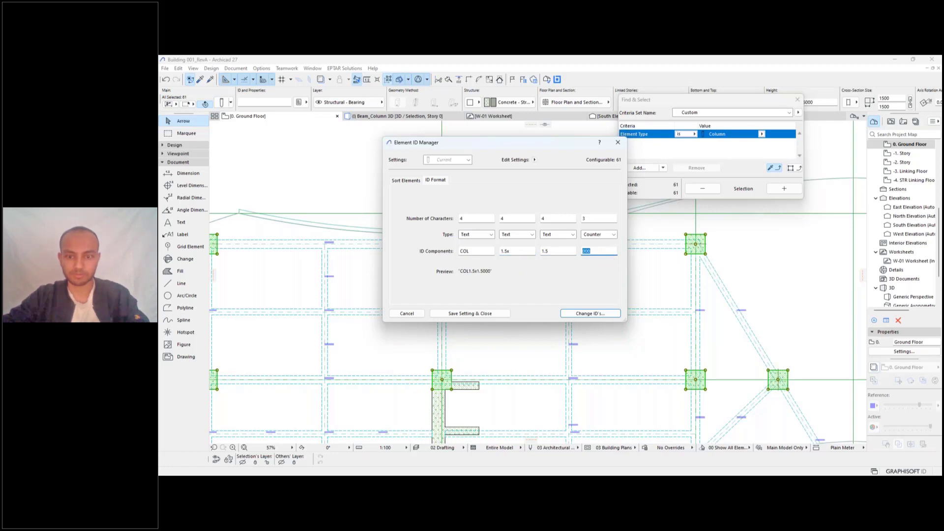
{"action": "left_click", "coordinate": [572, 251]}
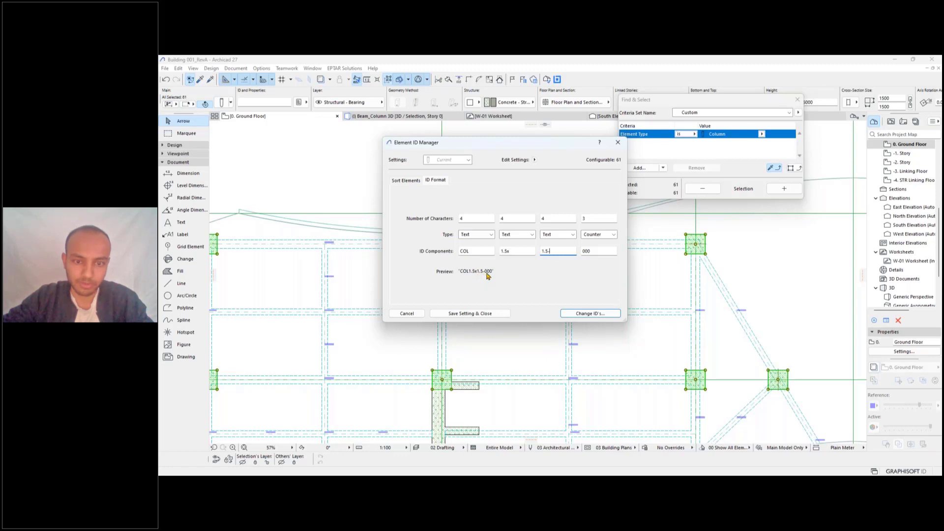
{"action": "left_click", "coordinate": [599, 252]}
{"action": "type", "text": "1"}
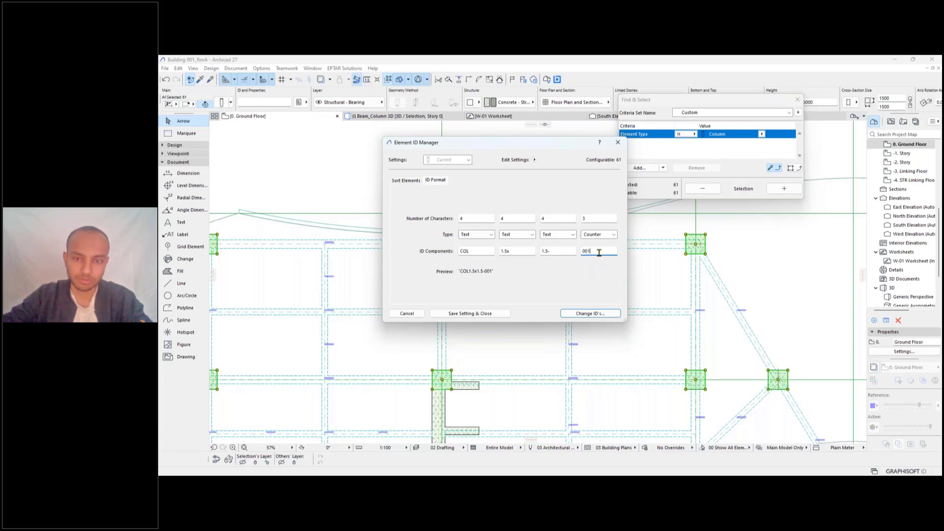
Generate the new ID list for the selected columns, check it to its end, and apply the IDs.
{"action": "left_click", "coordinate": [593, 313]}
{"action": "scroll", "coordinate": [510, 213], "scroll_direction": "down", "scroll_amount": 15}
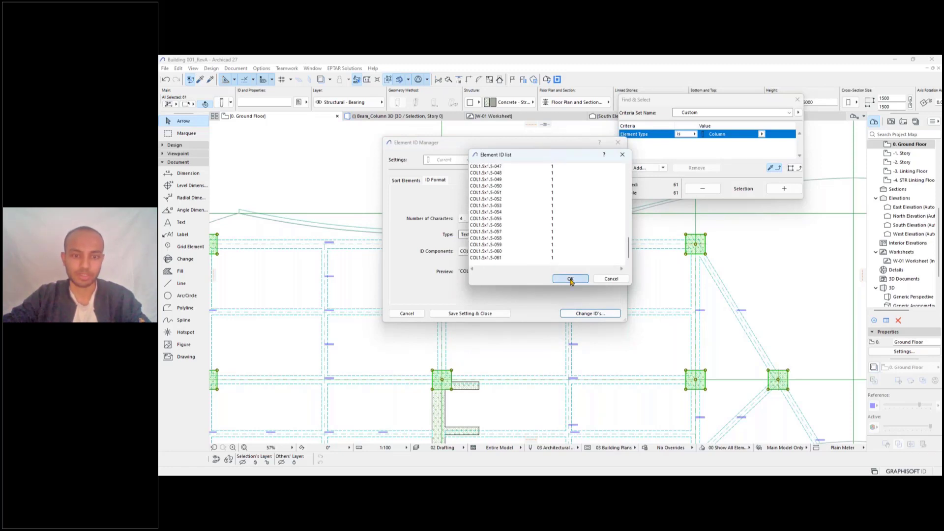
{"action": "left_click", "coordinate": [570, 278]}
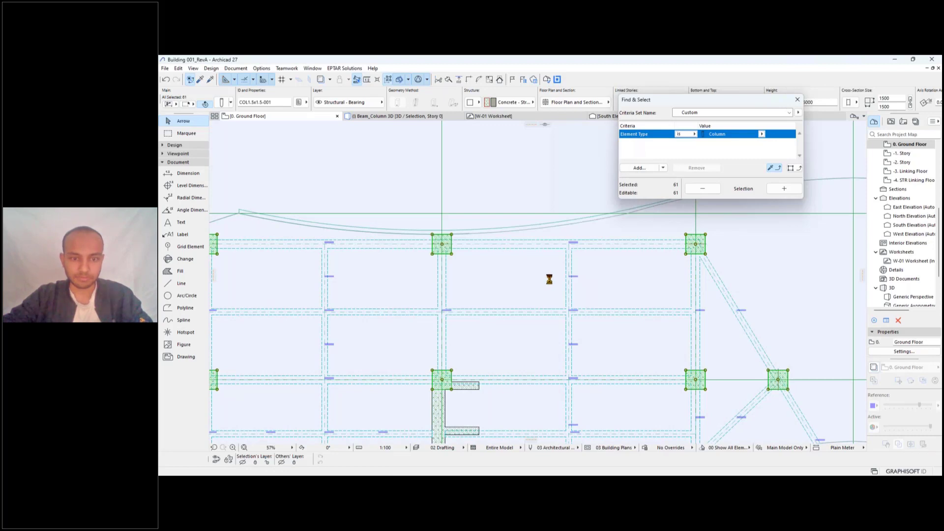
Turn on the pointer in the Label default settings and choose the middle one of its three label arrangement options.
{"action": "scroll", "coordinate": [549, 279], "scroll_direction": "down", "scroll_amount": 2}
{"action": "scroll", "coordinate": [495, 272], "scroll_direction": "up", "scroll_amount": 1}
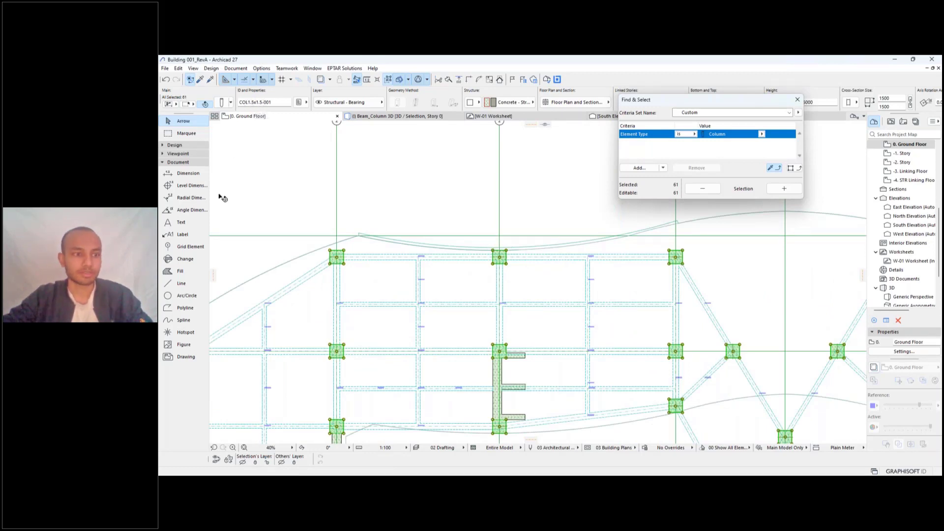
{"action": "double_click", "coordinate": [182, 235]}
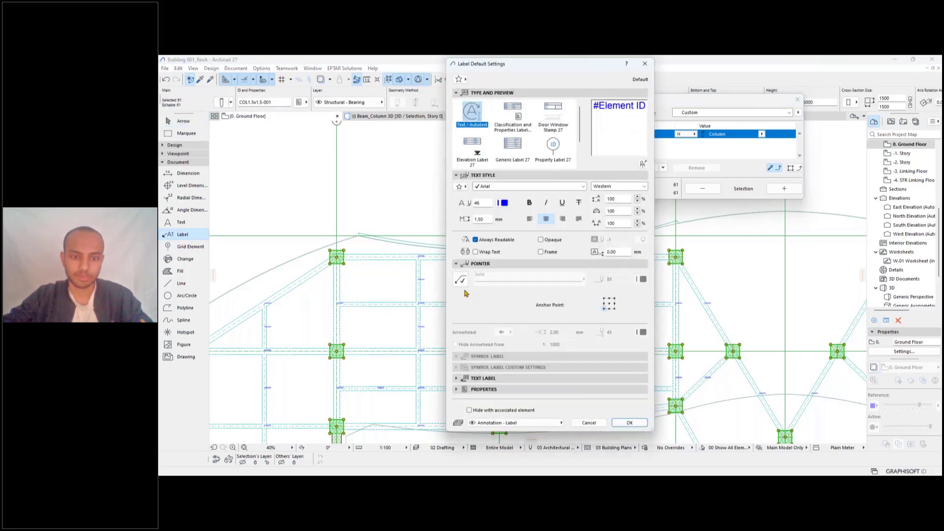
{"action": "left_click", "coordinate": [461, 280]}
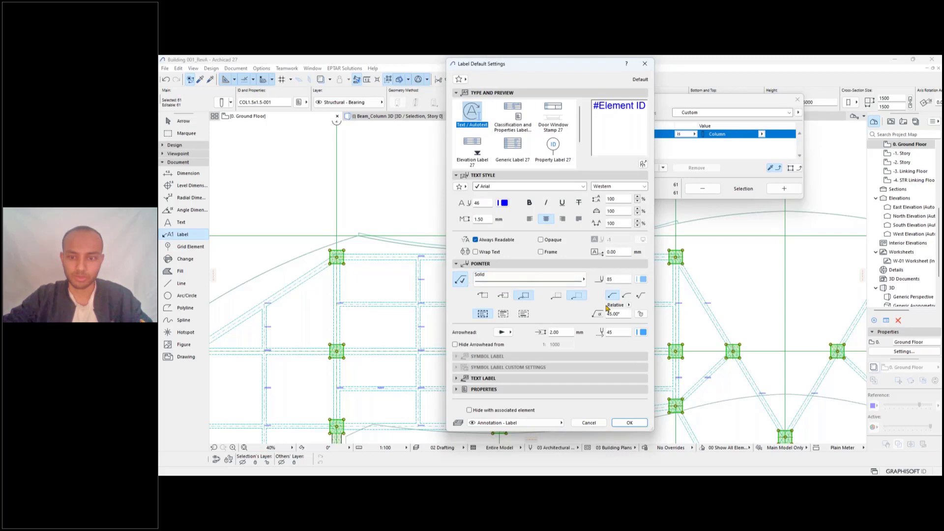
{"action": "left_click", "coordinate": [502, 317]}
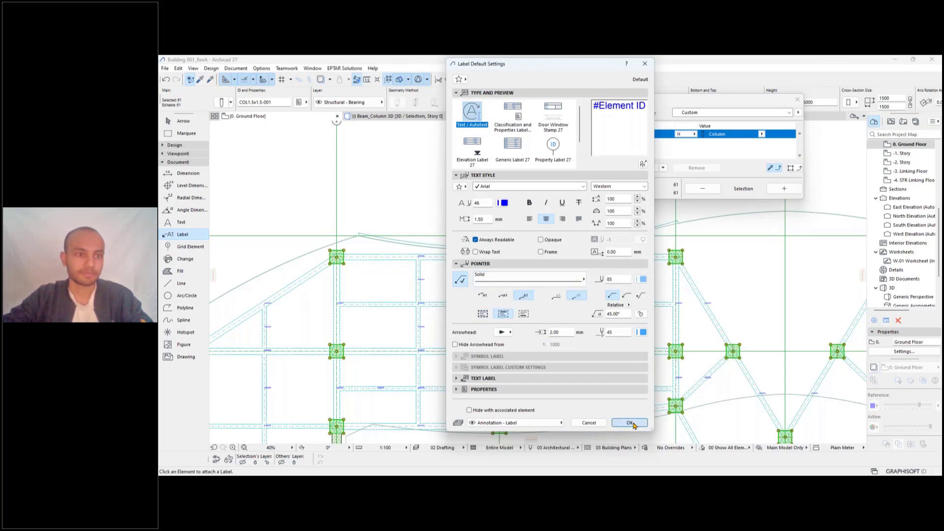
{"action": "left_click", "coordinate": [631, 423]}
Label all the selected ground-floor columns with the Label Selected Elements command.
{"action": "left_click", "coordinate": [235, 68]}
{"action": "mouse_move", "coordinate": [320, 215]}
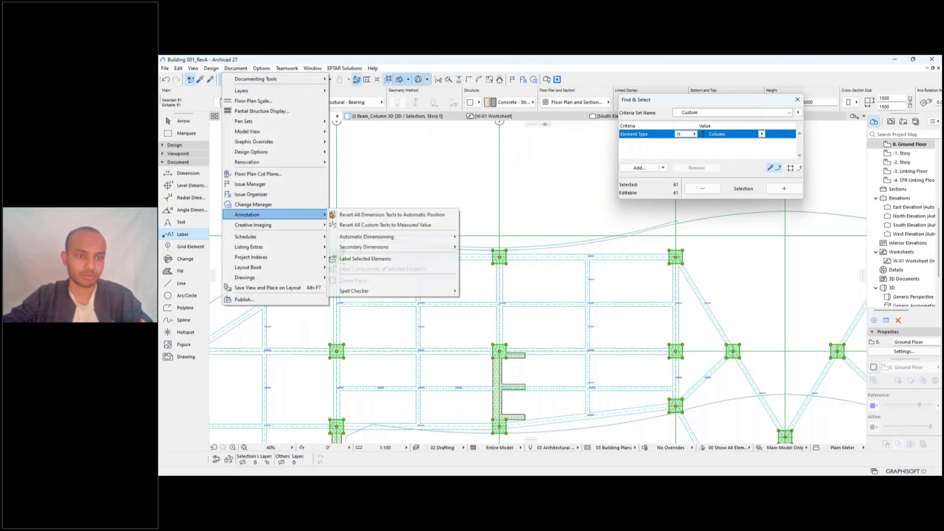
{"action": "left_click", "coordinate": [365, 258]}
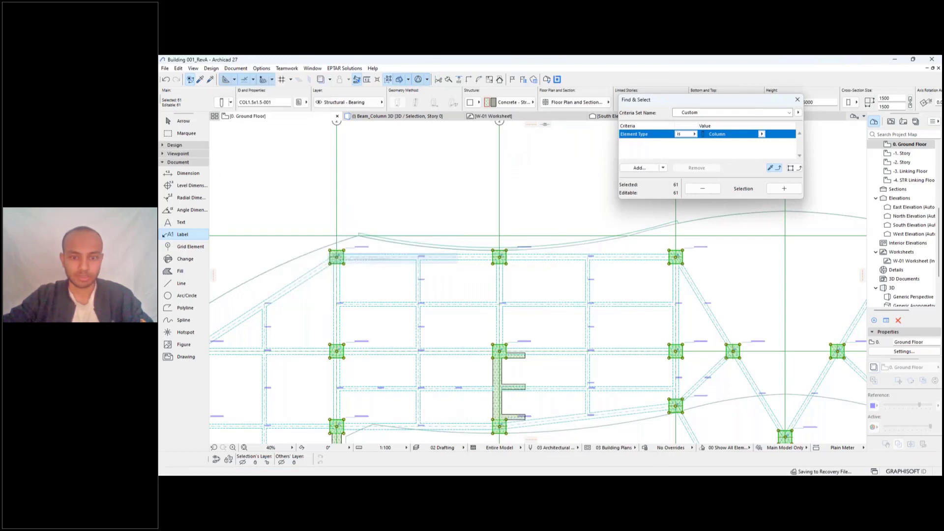
Examine the new column ID labels on the plan, moving the Find & Select palette clear of them.
{"action": "scroll", "coordinate": [502, 252], "scroll_direction": "up", "scroll_amount": 8}
{"action": "scroll", "coordinate": [503, 252], "scroll_direction": "up", "scroll_amount": 2}
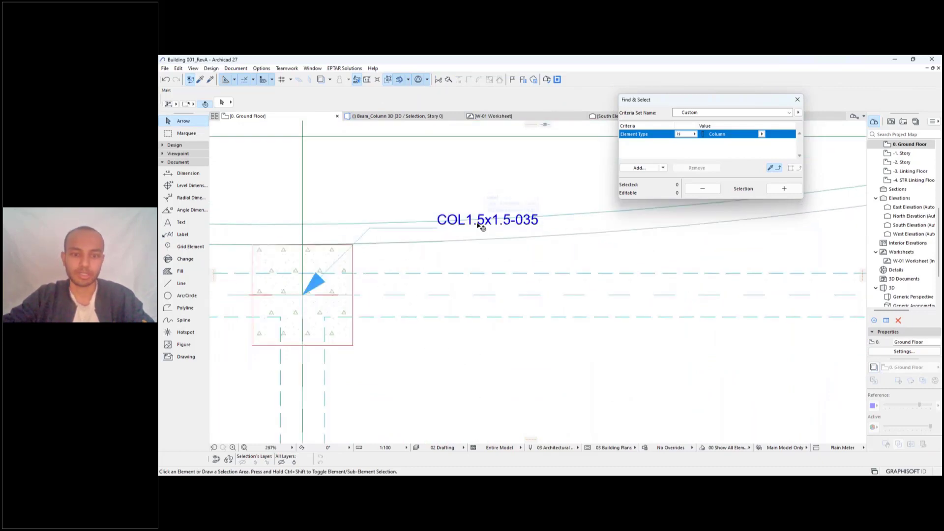
{"action": "scroll", "coordinate": [513, 223], "scroll_direction": "down", "scroll_amount": 4}
{"action": "scroll", "coordinate": [514, 222], "scroll_direction": "down", "scroll_amount": 10}
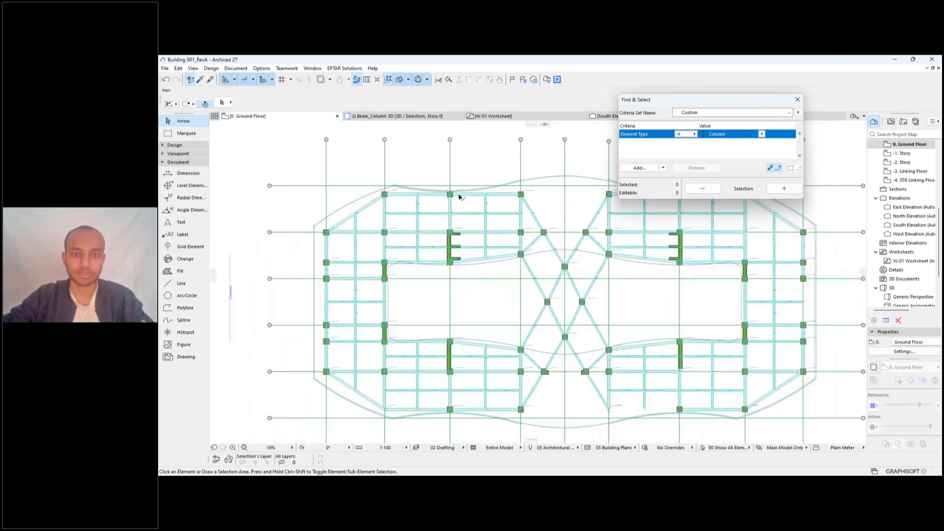
{"action": "scroll", "coordinate": [477, 214], "scroll_direction": "up", "scroll_amount": 3}
{"action": "scroll", "coordinate": [472, 217], "scroll_direction": "up", "scroll_amount": 2}
{"action": "scroll", "coordinate": [456, 195], "scroll_direction": "up", "scroll_amount": 4}
{"action": "left_click_drag", "start_coordinate": [719, 113], "coordinate": [626, 192]}
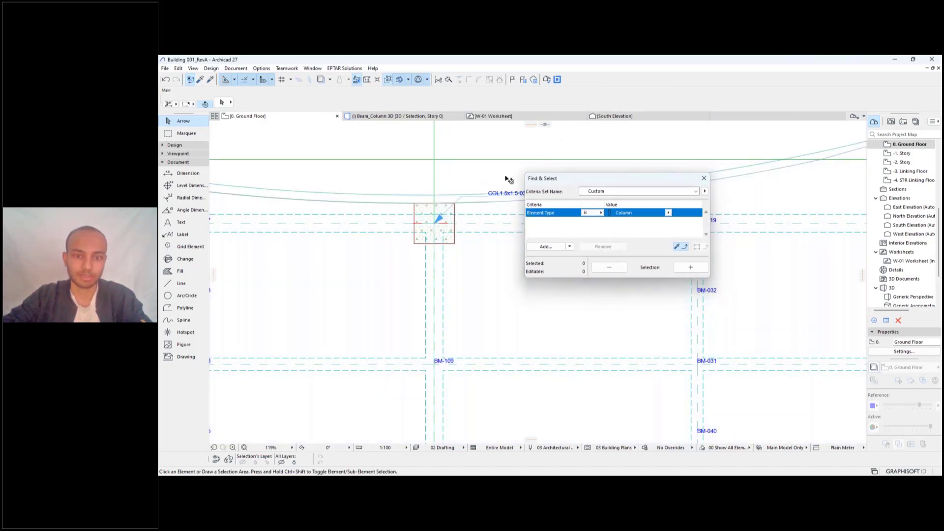
{"action": "left_click_drag", "start_coordinate": [541, 178], "coordinate": [585, 176]}
{"action": "scroll", "coordinate": [493, 217], "scroll_direction": "down", "scroll_amount": 3}
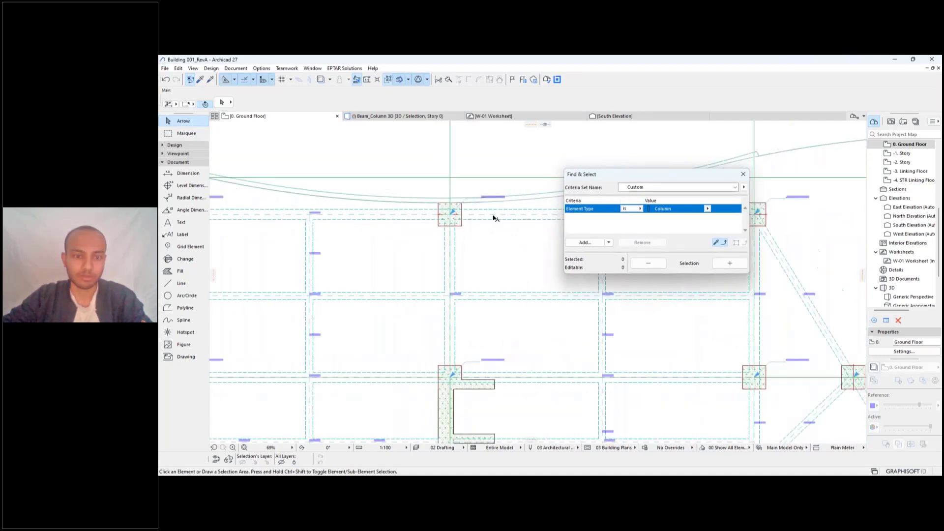
{"action": "scroll", "coordinate": [464, 228], "scroll_direction": "up", "scroll_amount": 3}
{"action": "scroll", "coordinate": [469, 234], "scroll_direction": "up", "scroll_amount": 2}
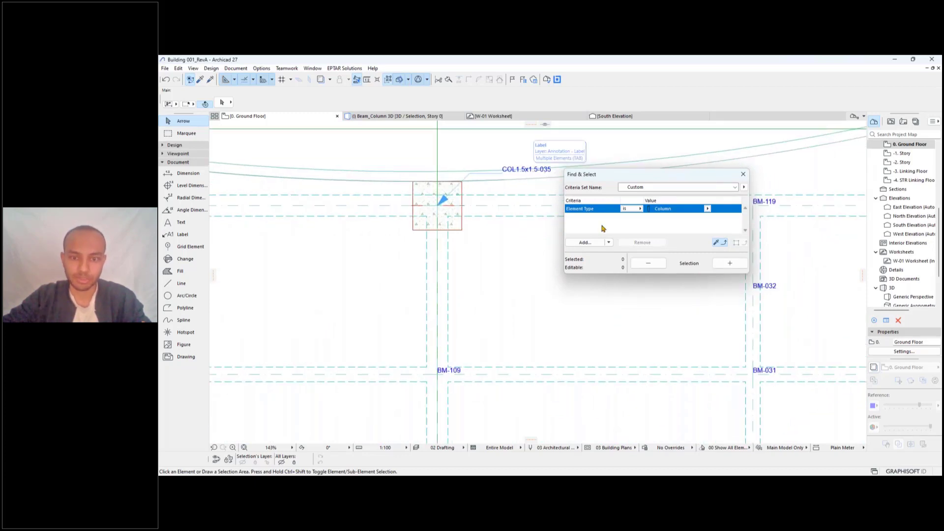
Add a geometry Height criterion of 1500 to the column search and try to select the matching columns.
{"action": "left_click", "coordinate": [594, 243]}
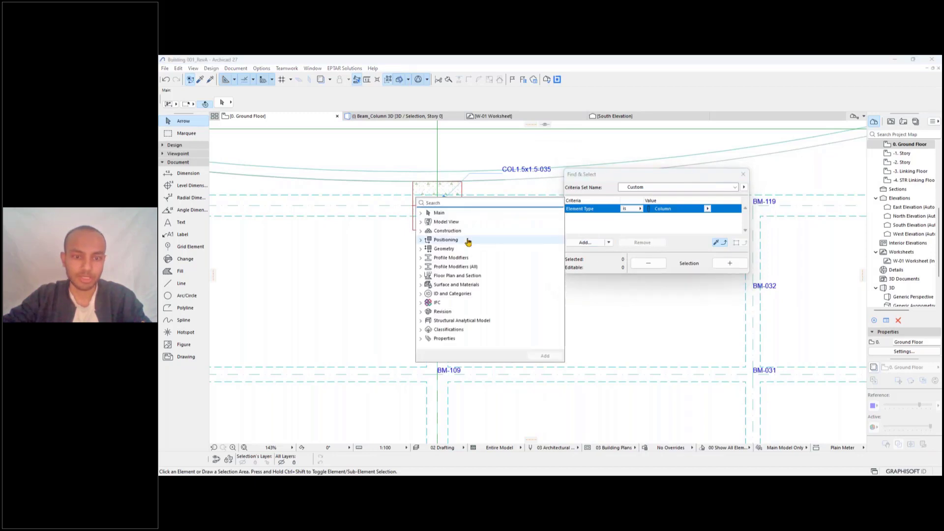
{"action": "left_click", "coordinate": [421, 249]}
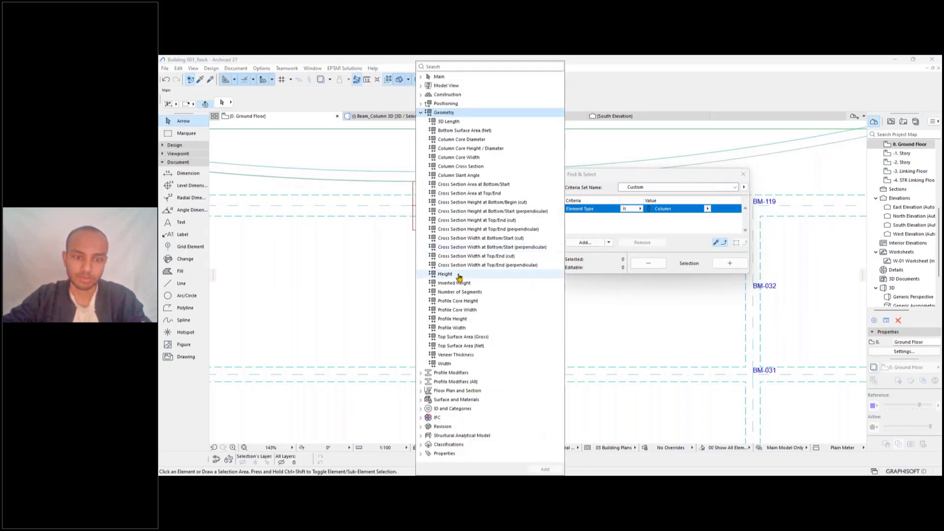
{"action": "double_click", "coordinate": [459, 275]}
{"action": "type", "text": "1500"}
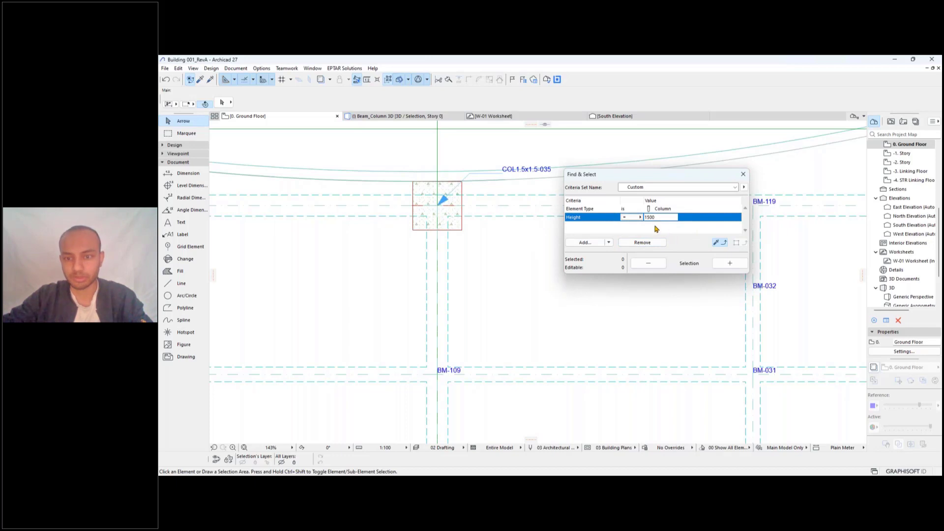
{"action": "left_click", "coordinate": [731, 264]}
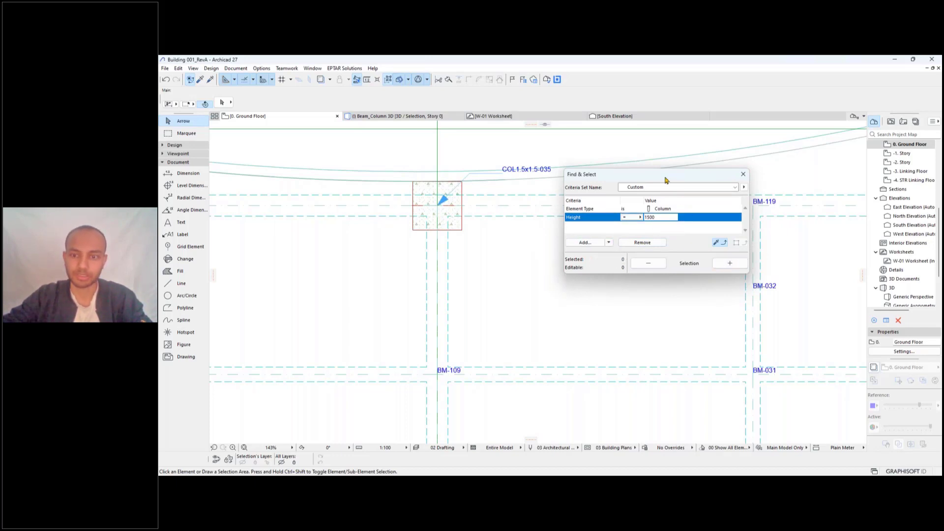
{"action": "left_click_drag", "start_coordinate": [667, 179], "coordinate": [689, 180]}
{"action": "scroll", "coordinate": [648, 308], "scroll_direction": "down", "scroll_amount": 6}
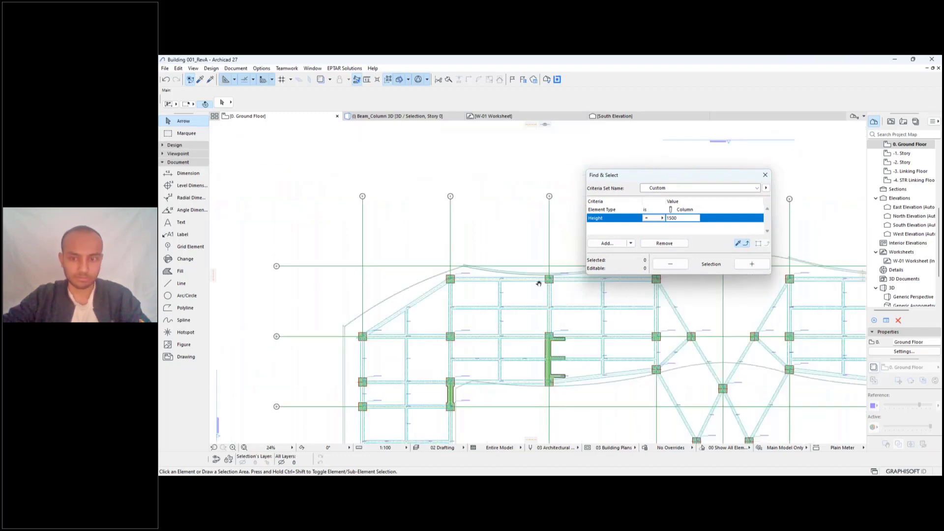
{"action": "left_click", "coordinate": [658, 218]}
{"action": "left_click", "coordinate": [660, 219]}
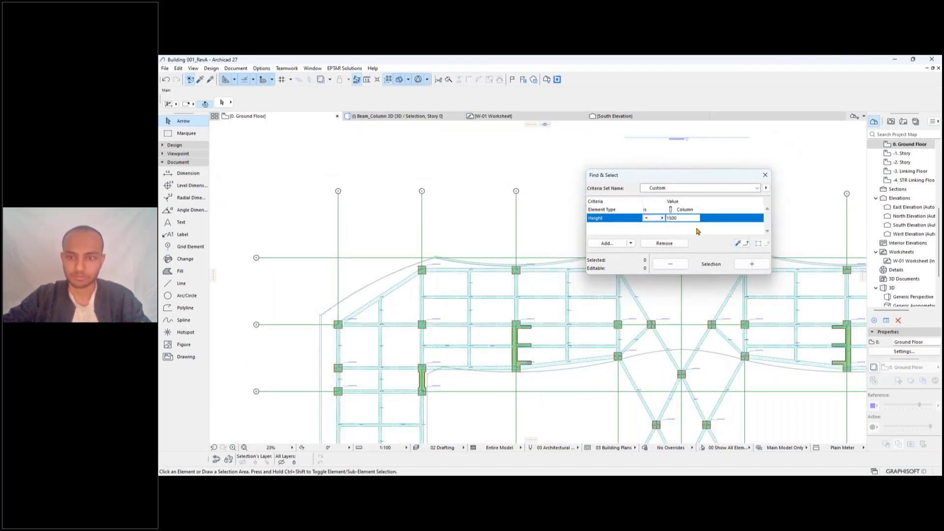
{"action": "left_click_drag", "start_coordinate": [666, 177], "coordinate": [679, 152]}
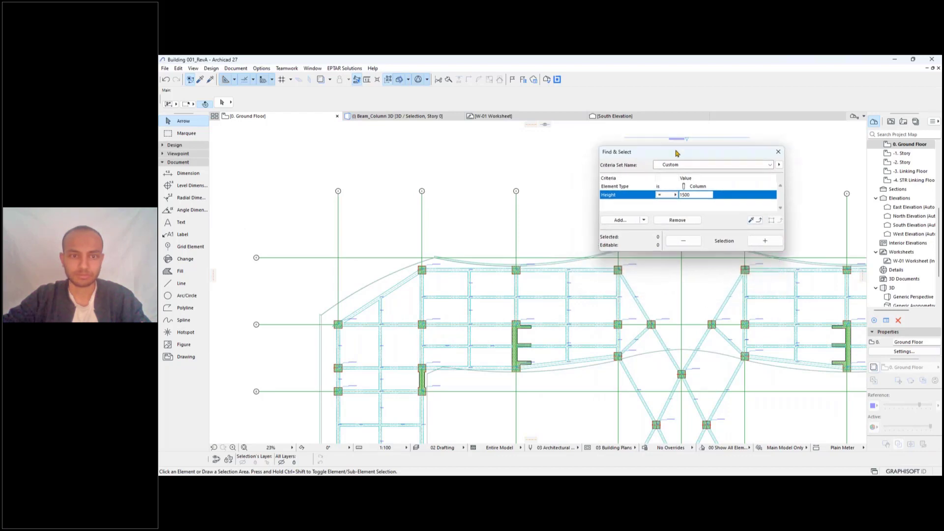
Switch to the Beam_Column 3D view, select a top-story column, and copy its height of 6000 into the Height criterion.
{"action": "left_click", "coordinate": [398, 116]}
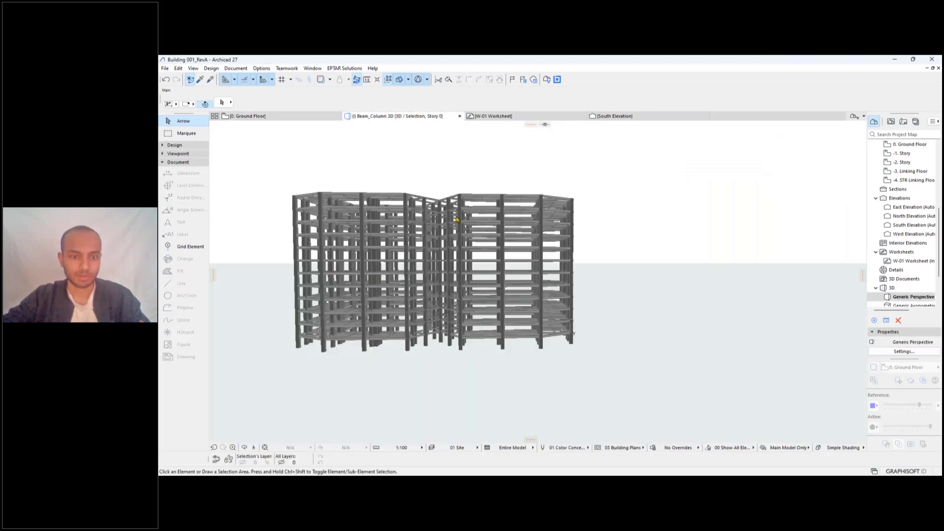
{"action": "middle_click_drag", "start_coordinate": [471, 270], "coordinate": [418, 283], "text": "shift"}
{"action": "scroll", "coordinate": [556, 216], "scroll_direction": "up", "scroll_amount": 3}
{"action": "left_click", "coordinate": [556, 203]}
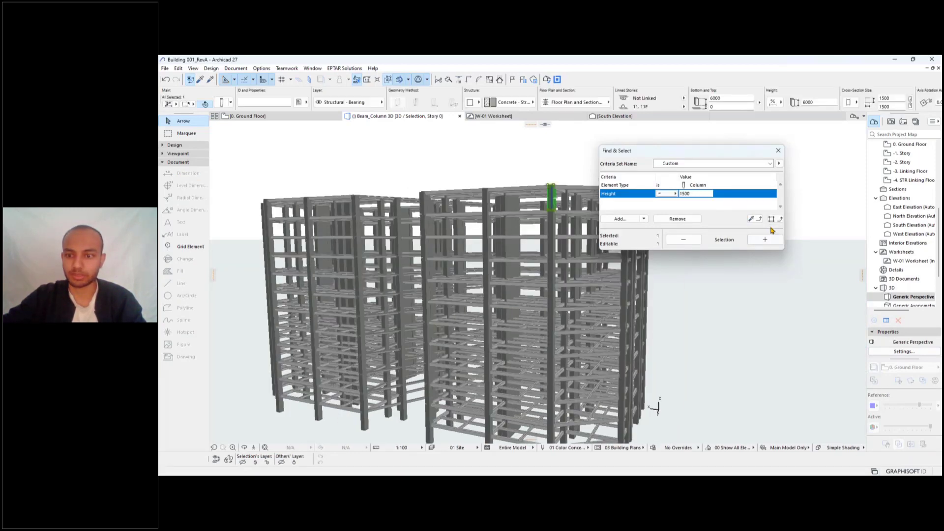
{"action": "left_click", "coordinate": [761, 239]}
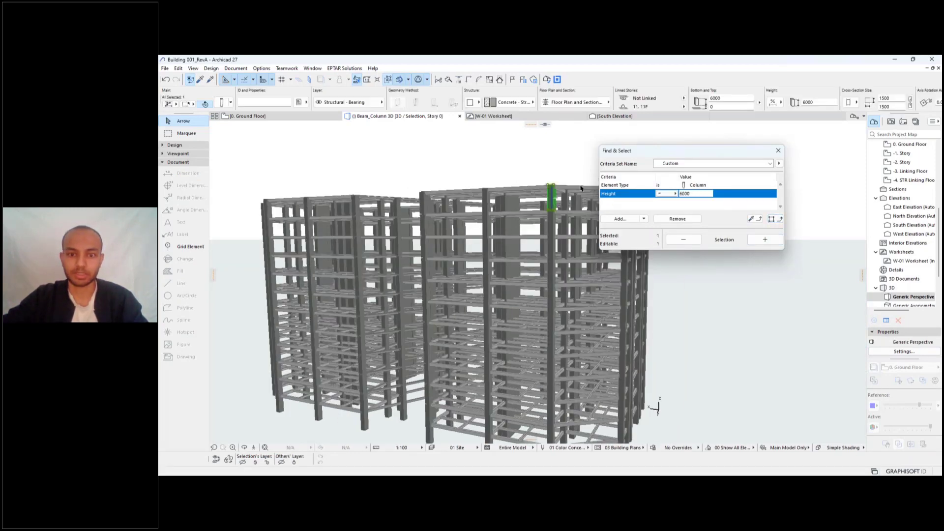
{"action": "scroll", "coordinate": [537, 195], "scroll_direction": "up", "scroll_amount": 1}
{"action": "middle_click_drag", "start_coordinate": [537, 195], "coordinate": [529, 199]}
{"action": "scroll", "coordinate": [529, 200], "scroll_direction": "up", "scroll_amount": 2}
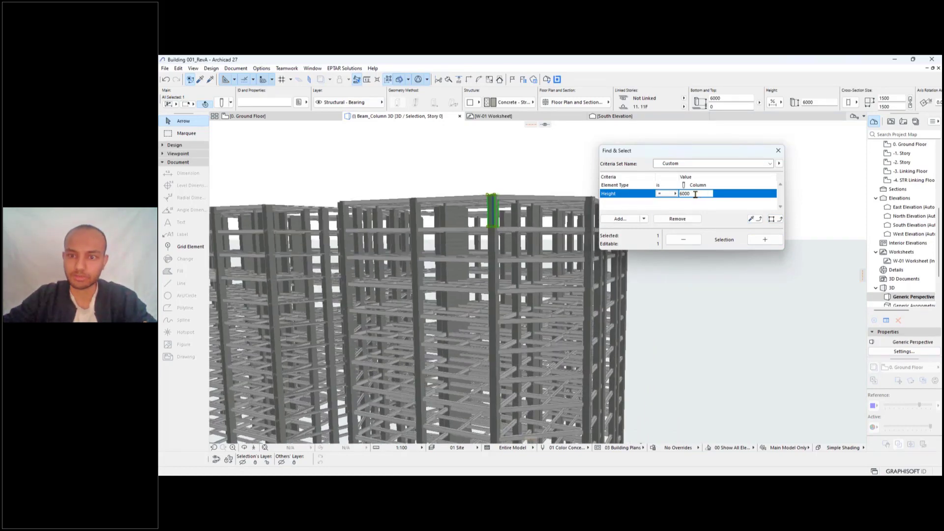
Replace the Height criterion with a Width of 1500 copied from the selected column, and select all matching columns.
{"action": "left_click", "coordinate": [661, 219]}
{"action": "left_click", "coordinate": [643, 219]}
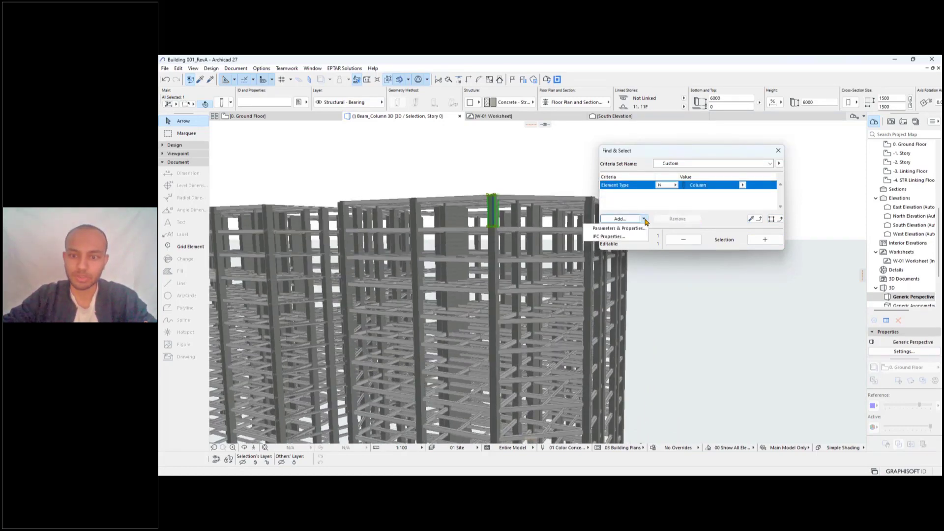
{"action": "left_click", "coordinate": [621, 228]}
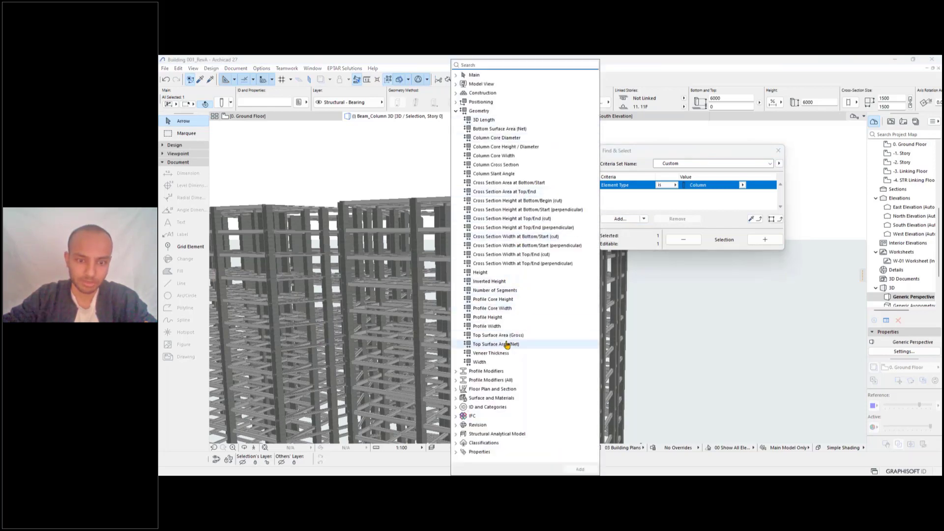
{"action": "double_click", "coordinate": [496, 363]}
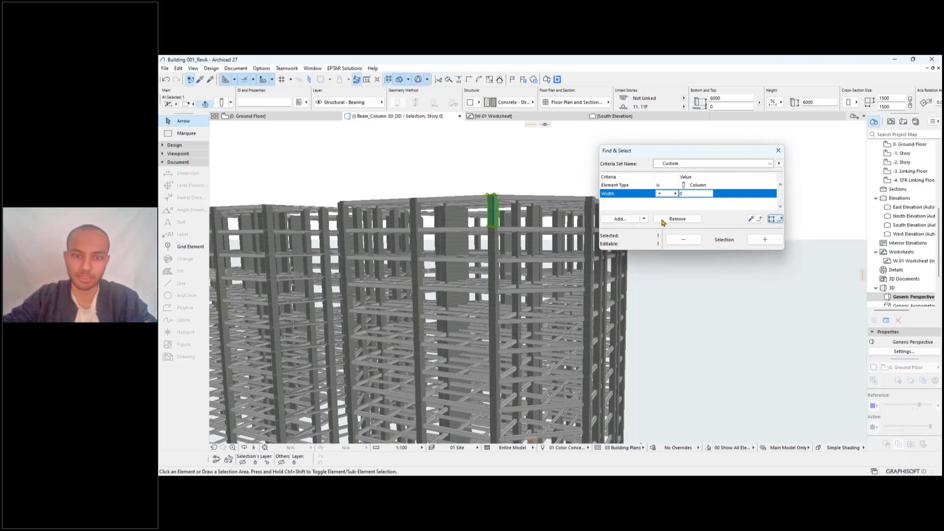
{"action": "left_click", "coordinate": [772, 220]}
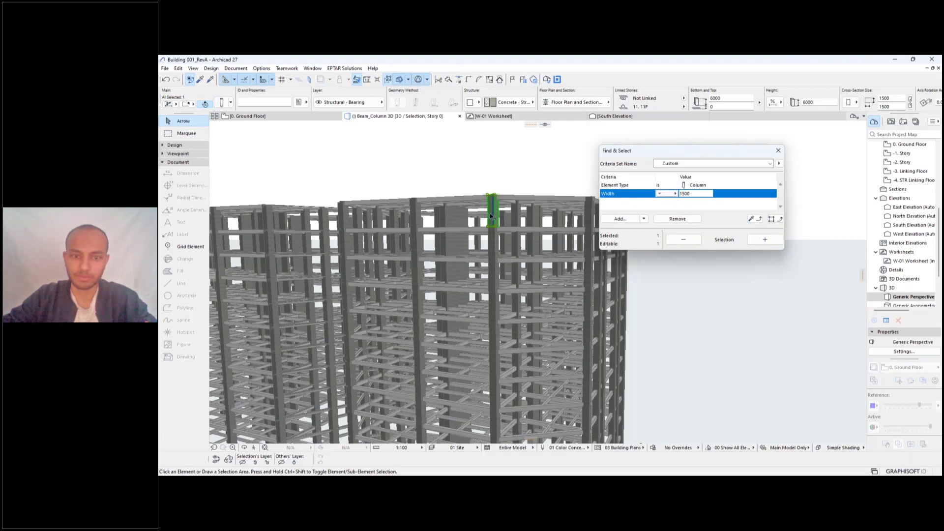
{"action": "left_click", "coordinate": [765, 240]}
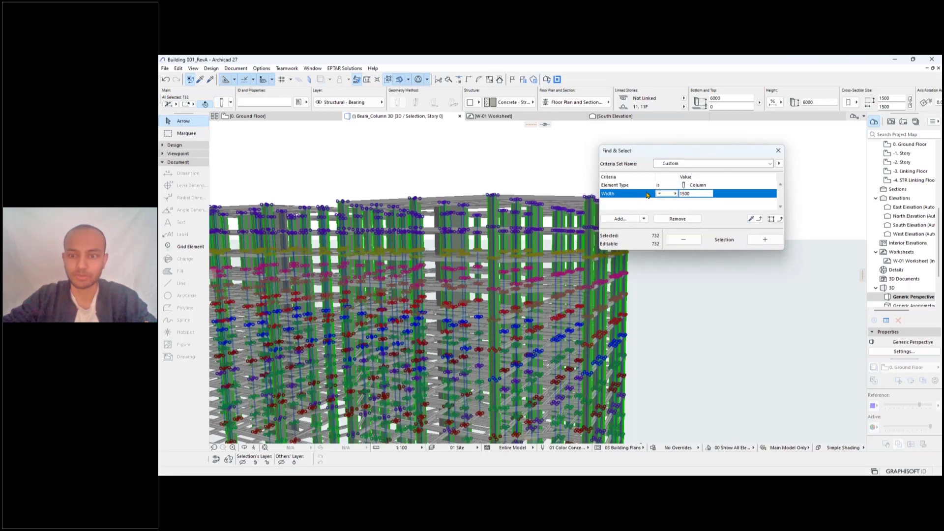
Remove the Width criterion from the column search and add an Element ID criterion in its place.
{"action": "left_click", "coordinate": [695, 186]}
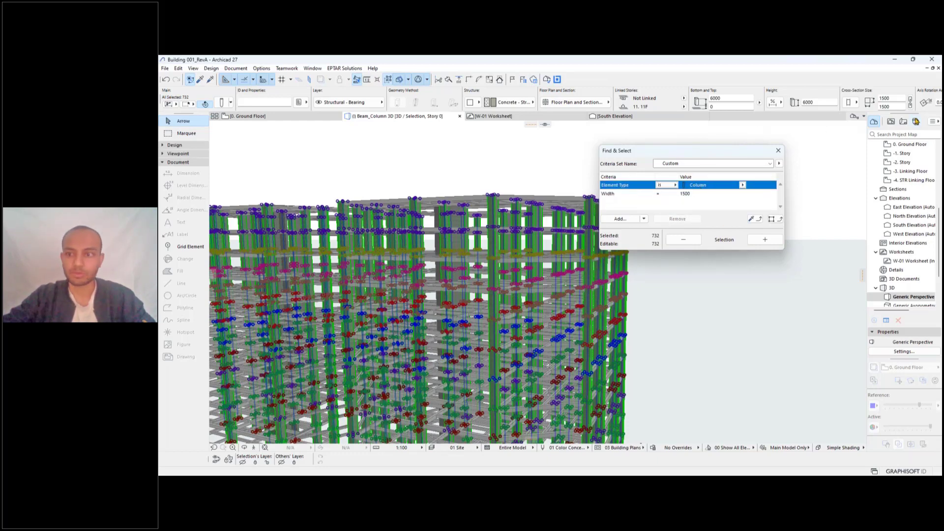
{"action": "left_click", "coordinate": [690, 194]}
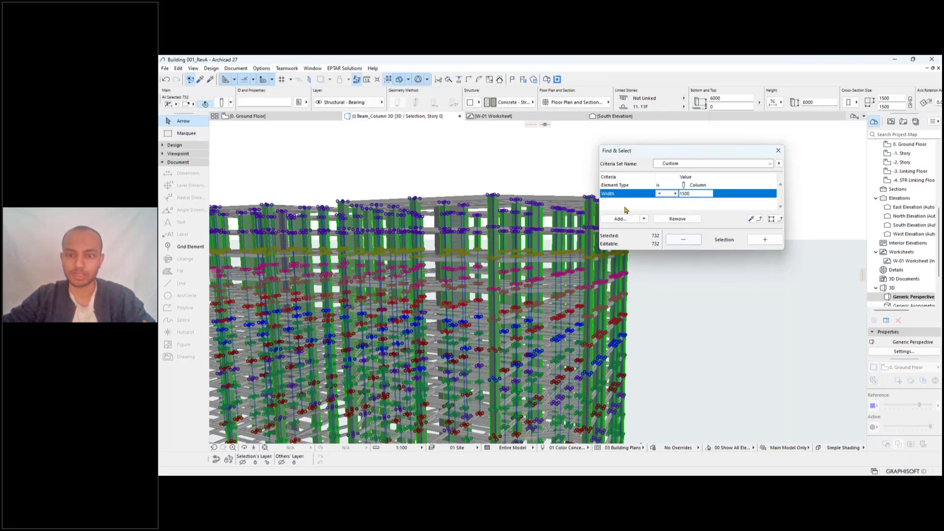
{"action": "left_click", "coordinate": [684, 219]}
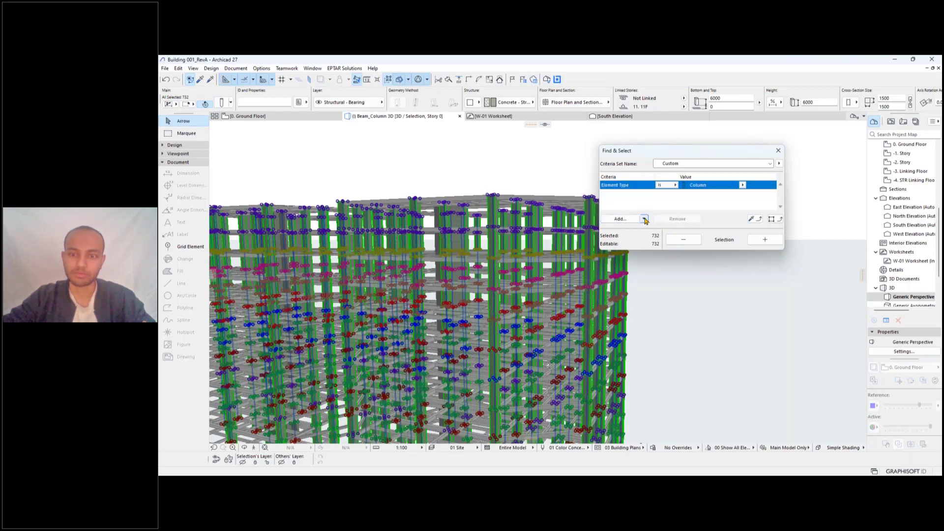
{"action": "left_click", "coordinate": [632, 222]}
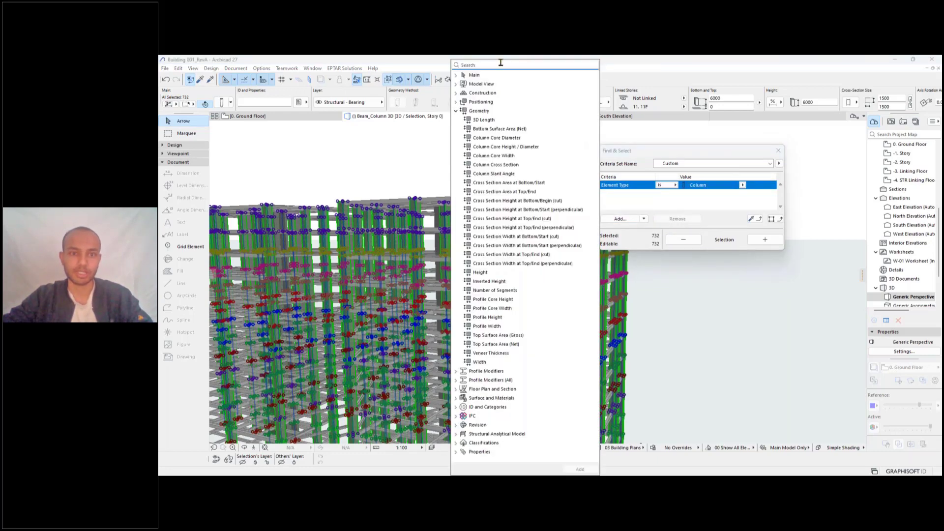
{"action": "type", "text": "id"}
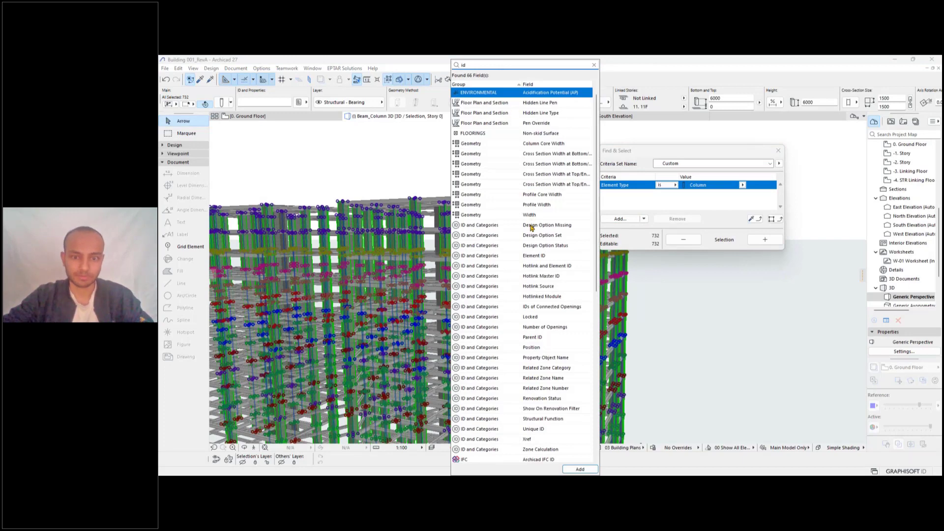
{"action": "double_click", "coordinate": [534, 255]}
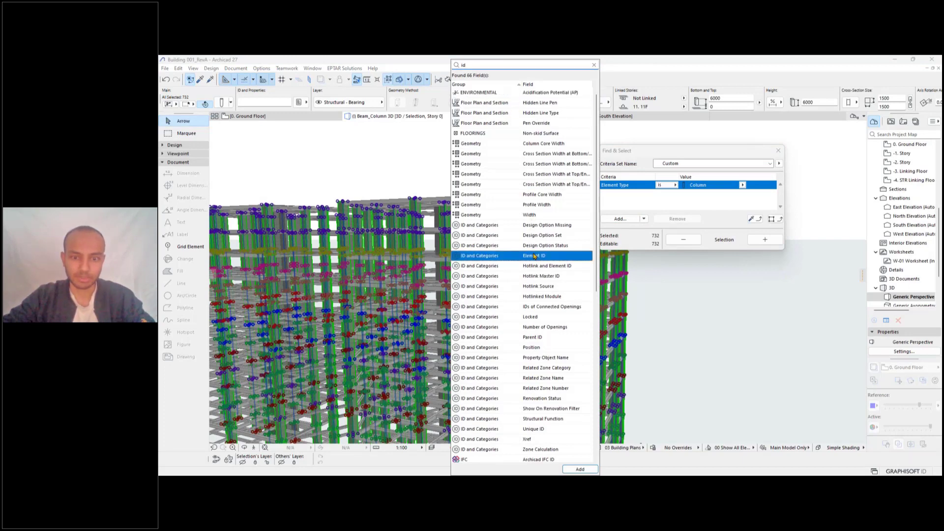
Set the Element ID criterion to COL-1.5x1.5-033, clear the current selection, and select the matching column in the 3D model.
{"action": "left_click", "coordinate": [663, 205]}
{"action": "left_click", "coordinate": [667, 194]}
{"action": "left_click", "coordinate": [688, 193]}
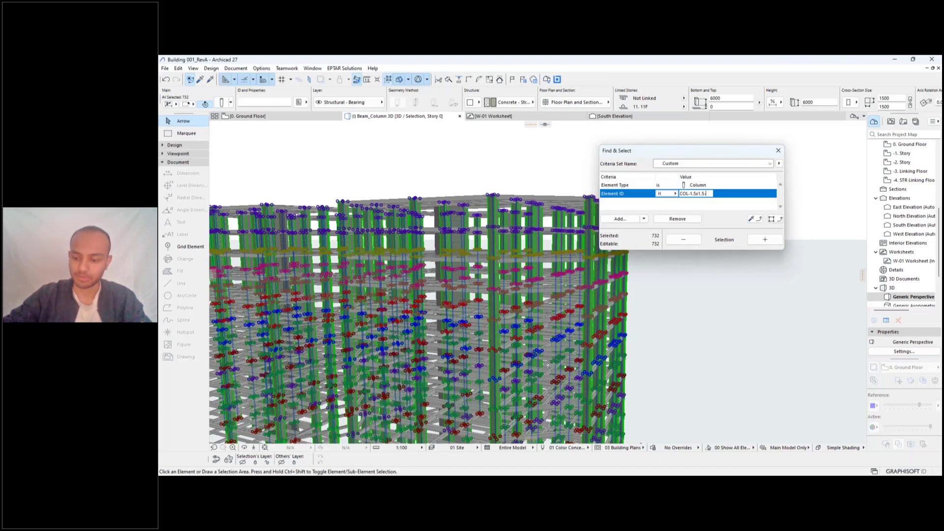
{"action": "type", "text": "33"}
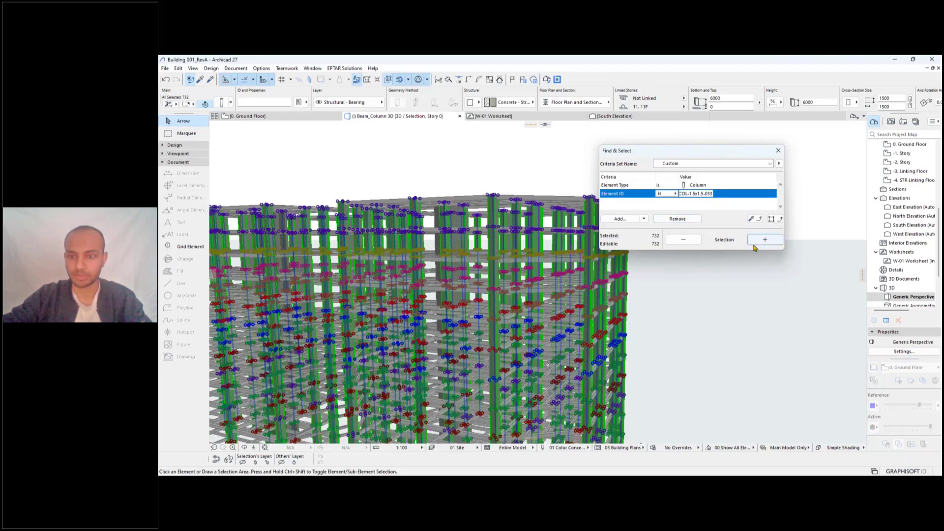
{"action": "left_click", "coordinate": [682, 297]}
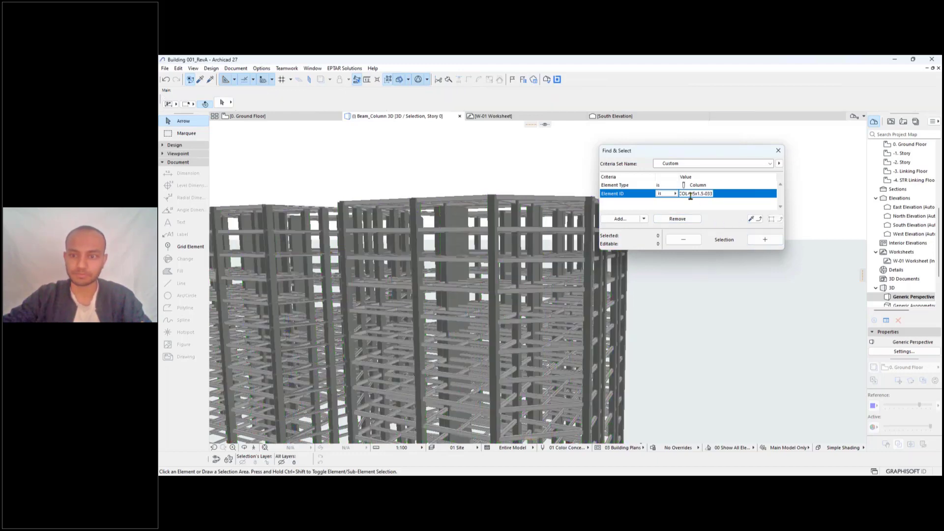
{"action": "left_click", "coordinate": [758, 239]}
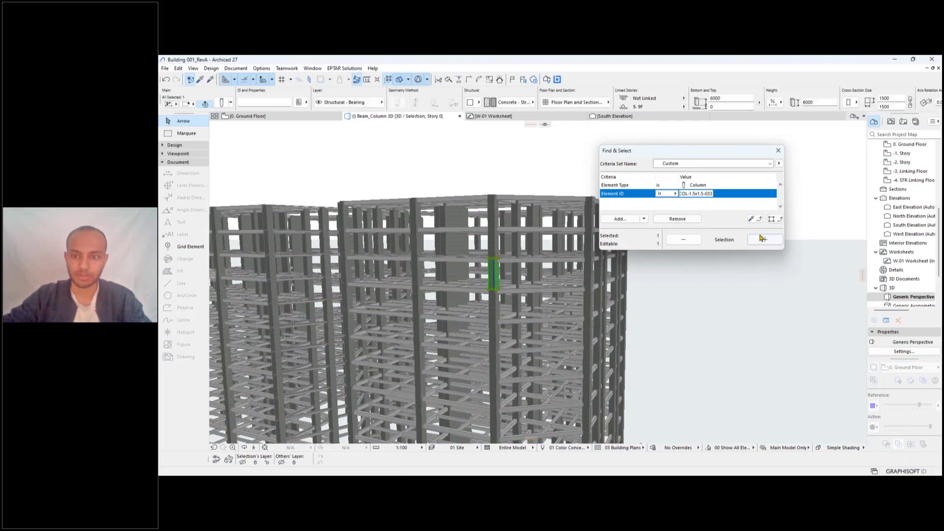
Select a ground-floor column at the base of the building and copy its ID, COL1.5x1.5-036, into the Element ID criterion.
{"action": "left_click", "coordinate": [672, 195]}
{"action": "left_click", "coordinate": [689, 195]}
{"action": "left_click", "coordinate": [774, 219]}
{"action": "scroll", "coordinate": [452, 295], "scroll_direction": "down", "scroll_amount": 3}
{"action": "middle_click_drag", "start_coordinate": [457, 315], "coordinate": [462, 184]}
{"action": "scroll", "coordinate": [492, 290], "scroll_direction": "up", "scroll_amount": 1}
{"action": "left_click", "coordinate": [500, 313]}
{"action": "left_click", "coordinate": [779, 219]}
{"action": "left_click", "coordinate": [667, 194]}
{"action": "left_click", "coordinate": [664, 199]}
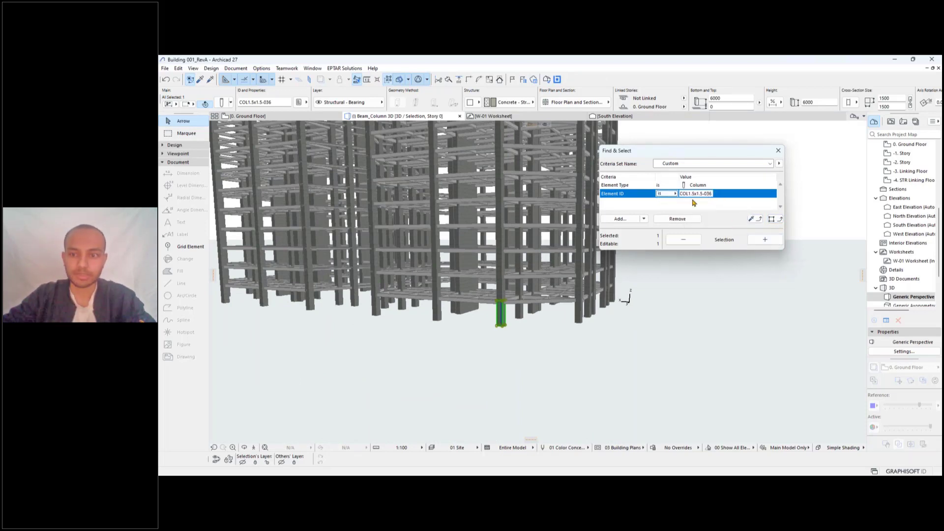
Run the column selection with Element ID COL1.5x1.5-036 and inspect the matching base column, moving the Find & Select palette clear of it.
{"action": "left_click", "coordinate": [666, 194]}
{"action": "left_click", "coordinate": [685, 197]}
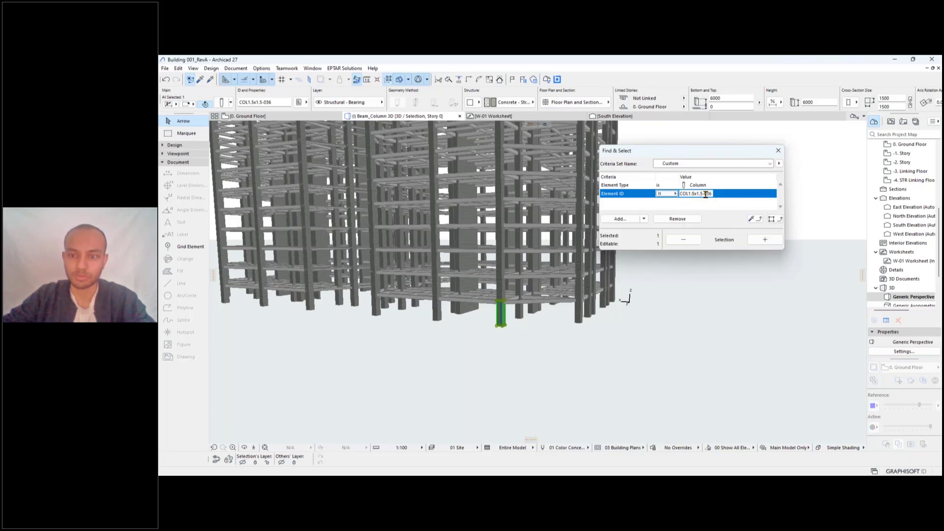
{"action": "double_click", "coordinate": [706, 193]}
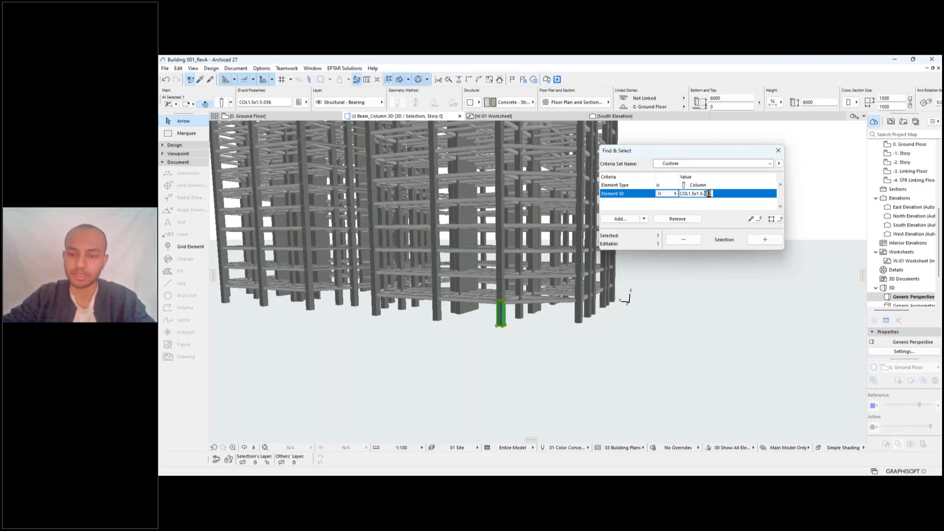
{"action": "left_click", "coordinate": [762, 242]}
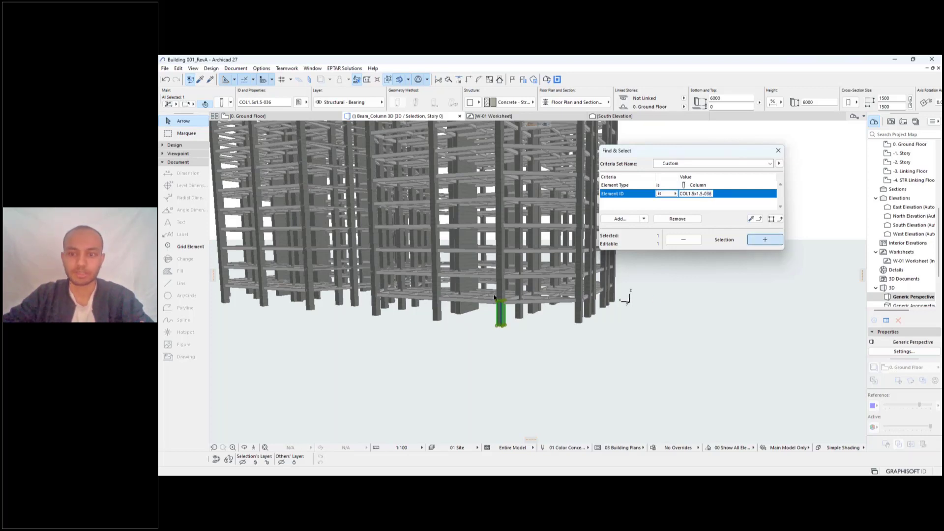
{"action": "scroll", "coordinate": [496, 315], "scroll_direction": "up", "scroll_amount": 3}
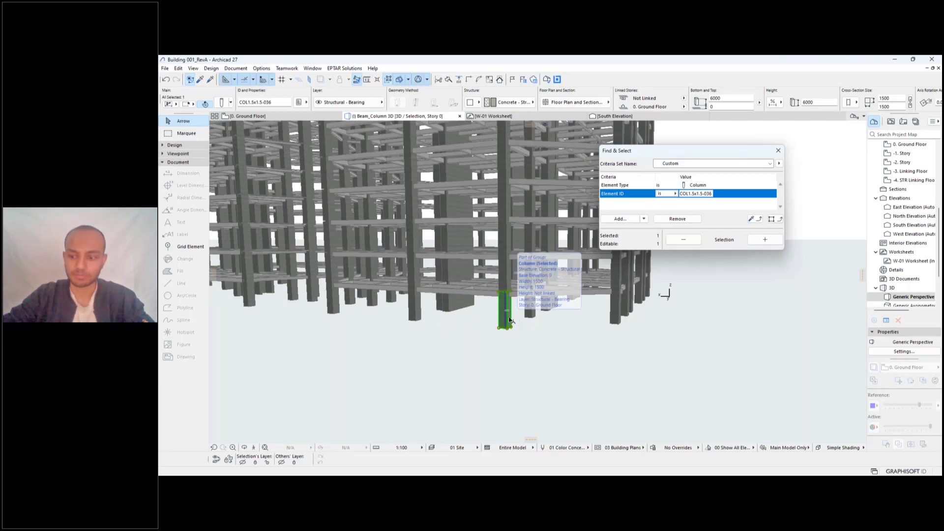
{"action": "left_click_drag", "start_coordinate": [713, 153], "coordinate": [798, 161]}
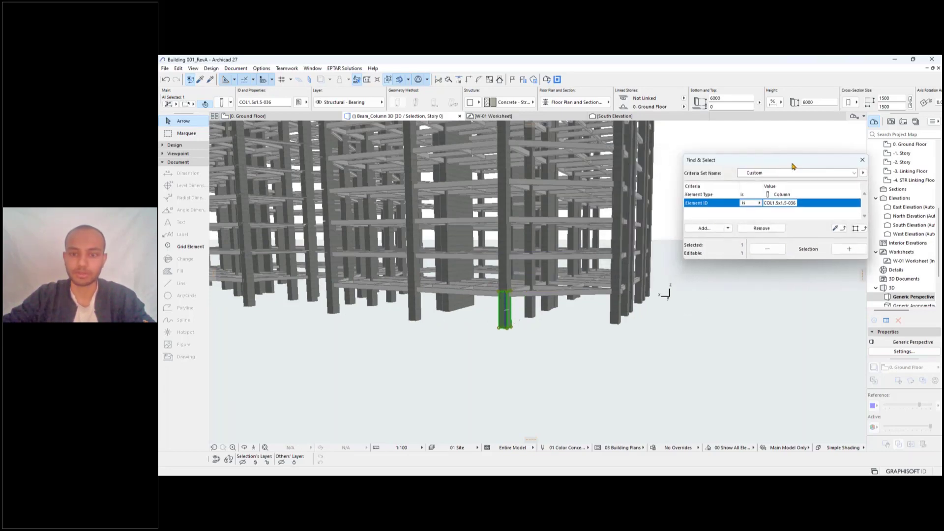
Switch to the Ground Floor plan, inspect the labeled columns up close, and close the Find & Select palette.
{"action": "scroll", "coordinate": [501, 284], "scroll_direction": "down", "scroll_amount": 5}
{"action": "key", "text": "F2"}
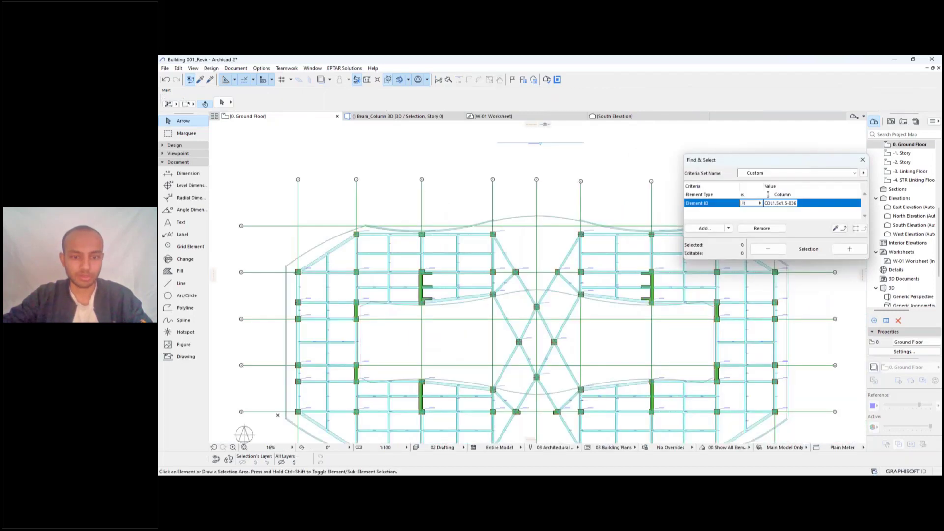
{"action": "scroll", "coordinate": [439, 238], "scroll_direction": "up", "scroll_amount": 6}
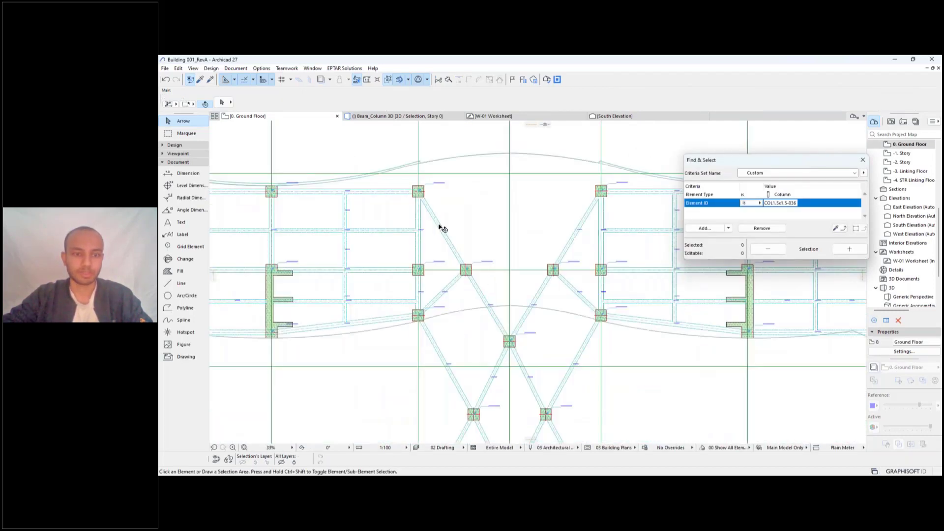
{"action": "left_click_drag", "start_coordinate": [816, 160], "coordinate": [750, 94]}
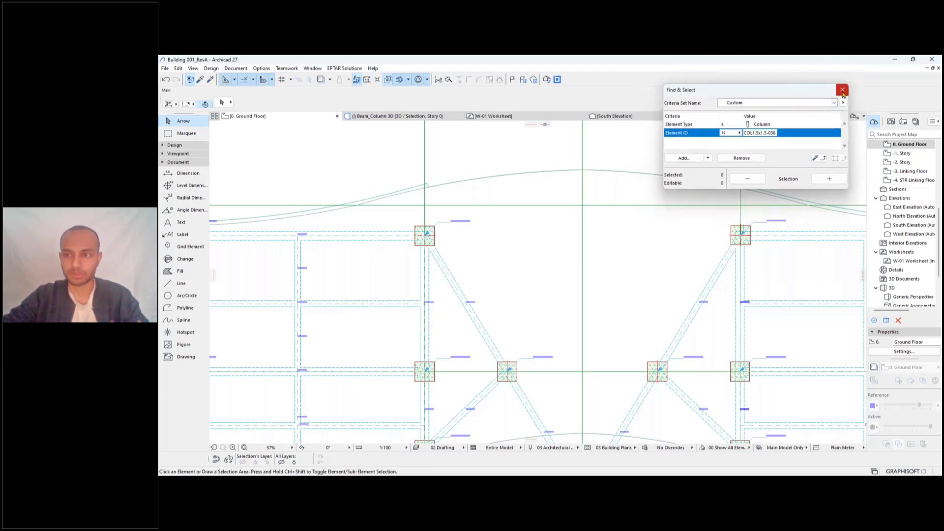
{"action": "left_click_drag", "start_coordinate": [842, 93], "coordinate": [781, 119]}
{"action": "left_click", "coordinate": [782, 117]}
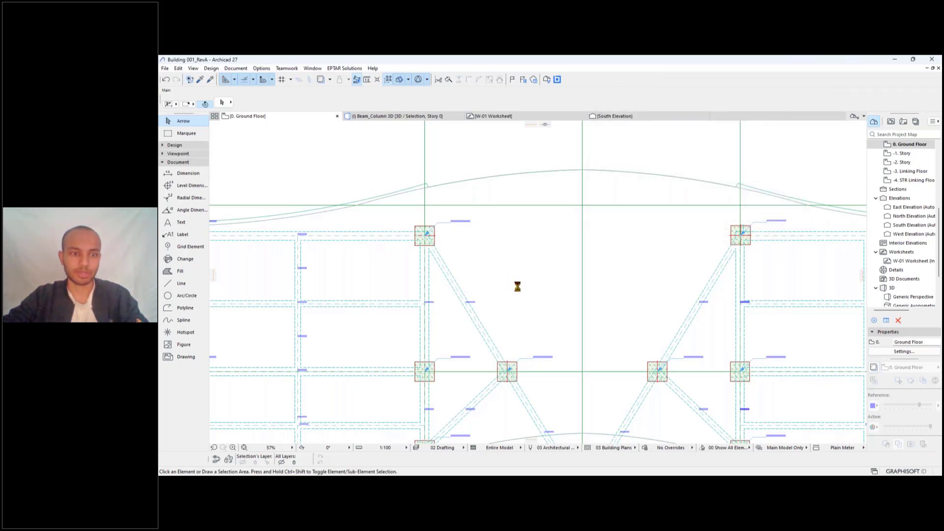
Reopen Find & Select on the plan and store its current criteria as a set named Column 1.5x1.5-036.
{"action": "scroll", "coordinate": [517, 287], "scroll_direction": "down", "scroll_amount": 3}
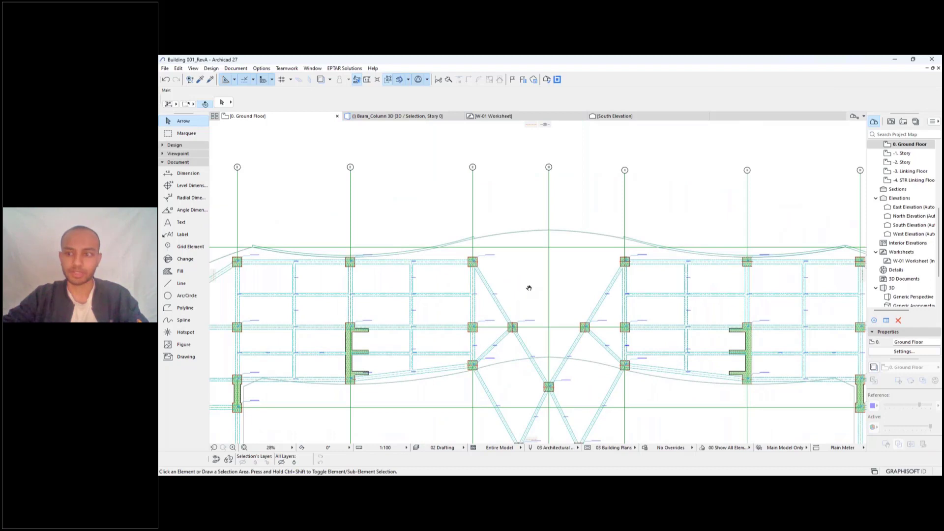
{"action": "middle_click_drag", "start_coordinate": [528, 288], "coordinate": [525, 235]}
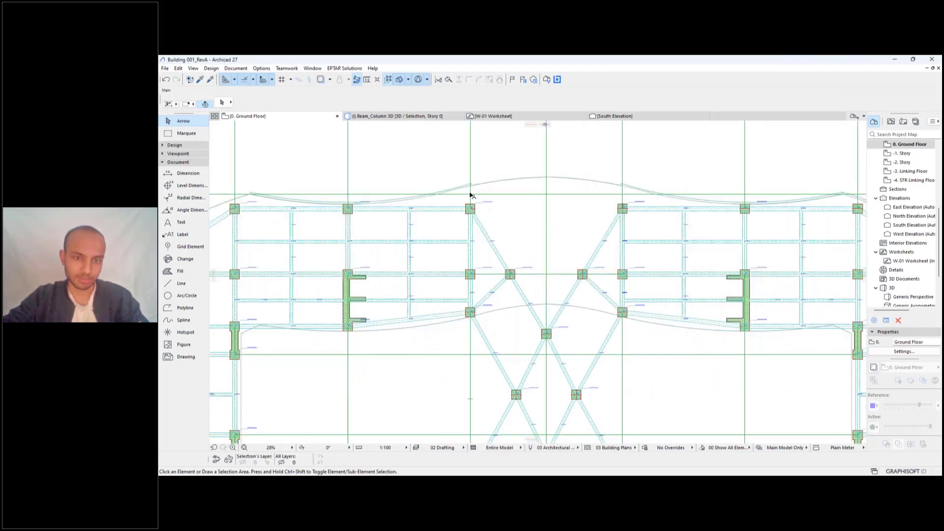
{"action": "left_click", "coordinate": [194, 81]}
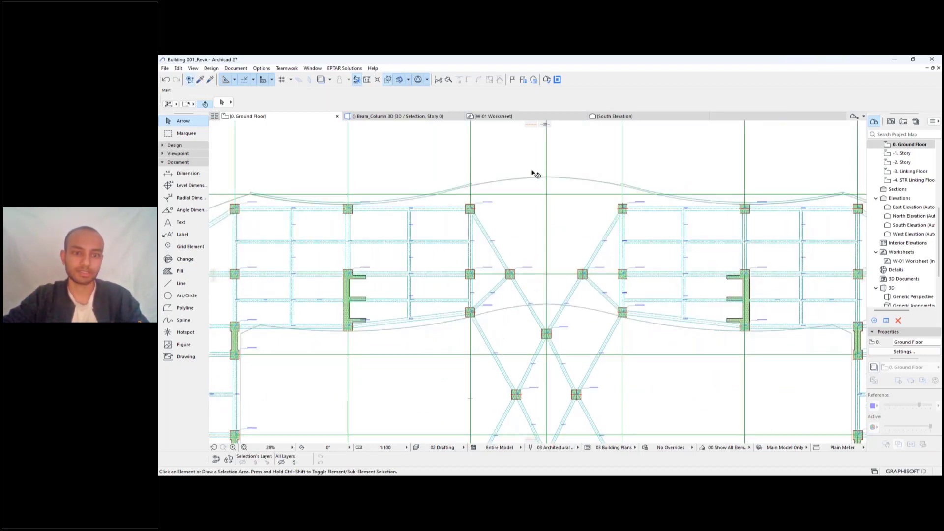
{"action": "left_click_drag", "start_coordinate": [590, 117], "coordinate": [384, 115]}
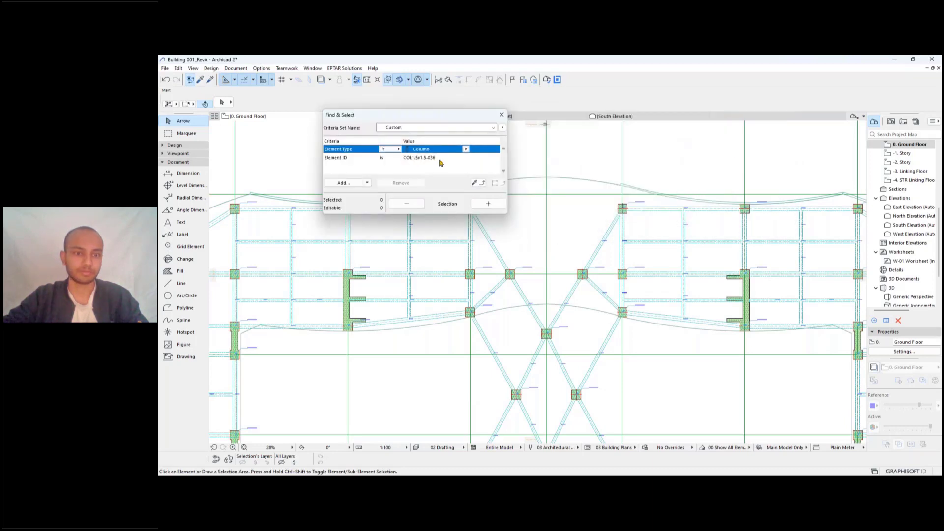
{"action": "left_click", "coordinate": [502, 128]}
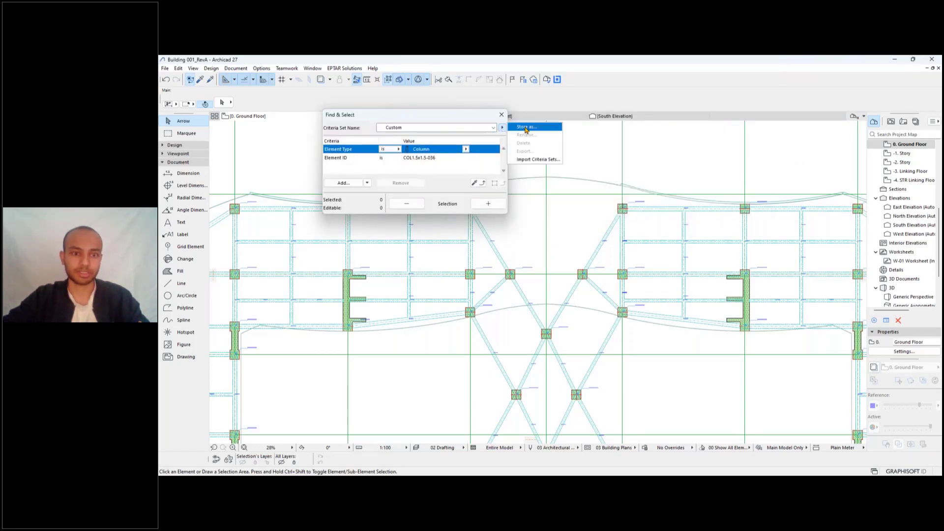
{"action": "left_click", "coordinate": [525, 127]}
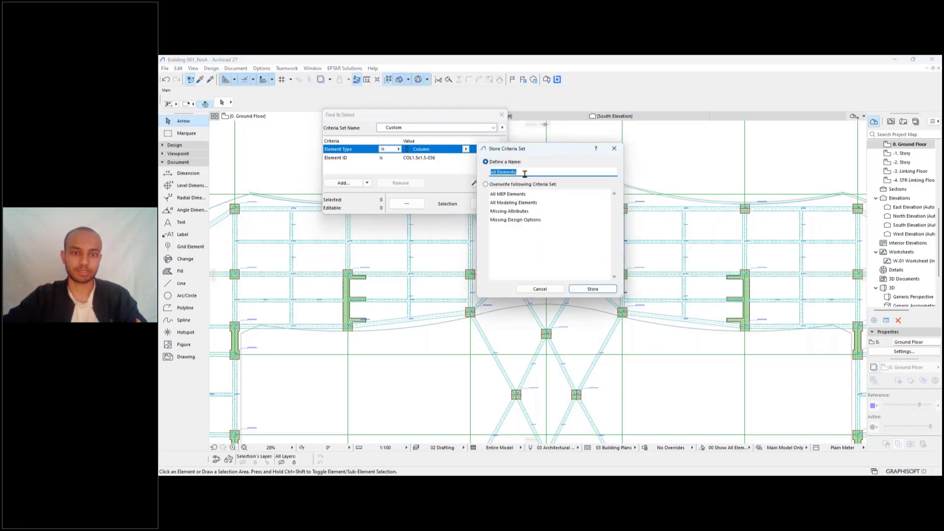
{"action": "type", "text": "co"}
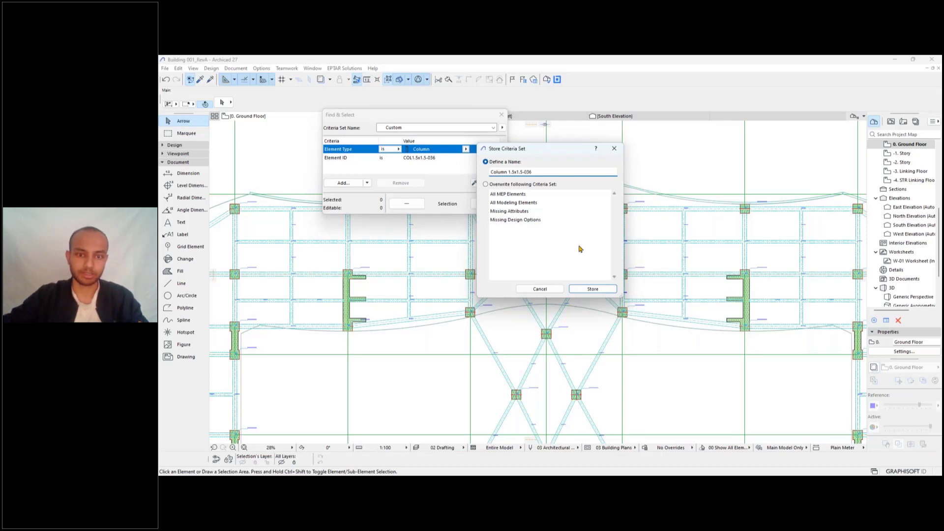
{"action": "left_click", "coordinate": [588, 289]}
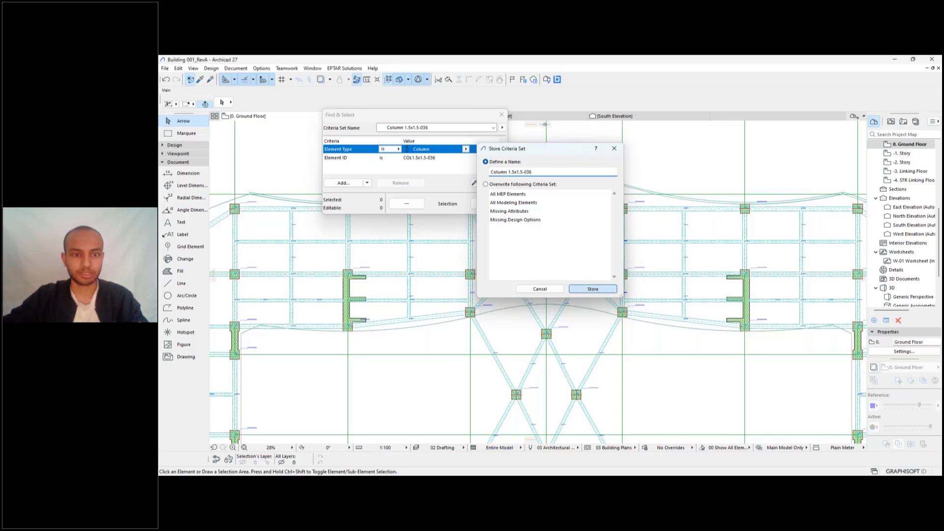
Load the stored criteria set Column 1.5x1.5-036 and select the matching column on the Ground Floor plan.
{"action": "left_click", "coordinate": [492, 128]}
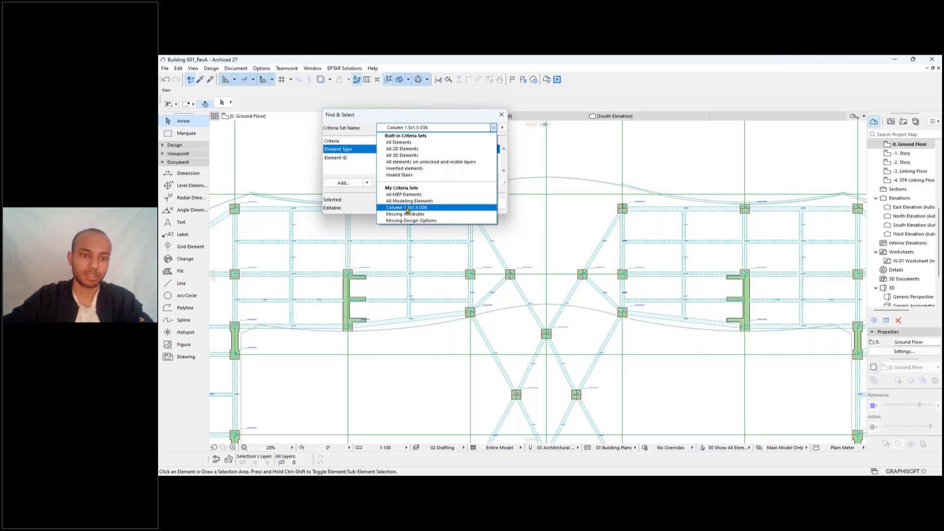
{"action": "left_click", "coordinate": [406, 208]}
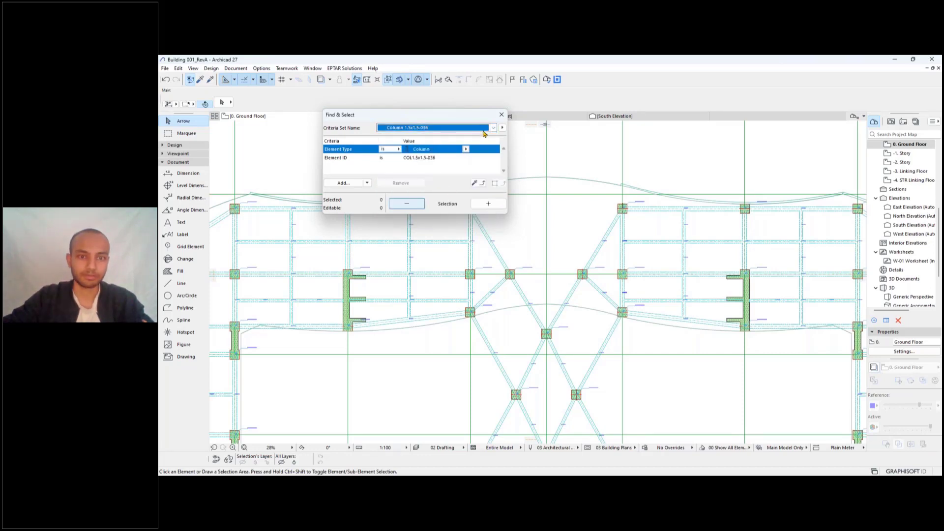
{"action": "left_click_drag", "start_coordinate": [428, 118], "coordinate": [387, 142]}
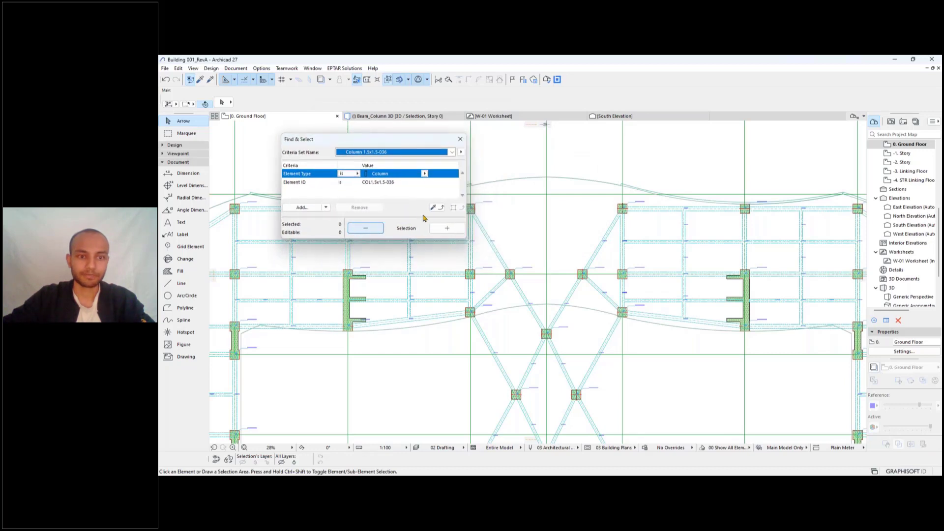
{"action": "left_click", "coordinate": [447, 228]}
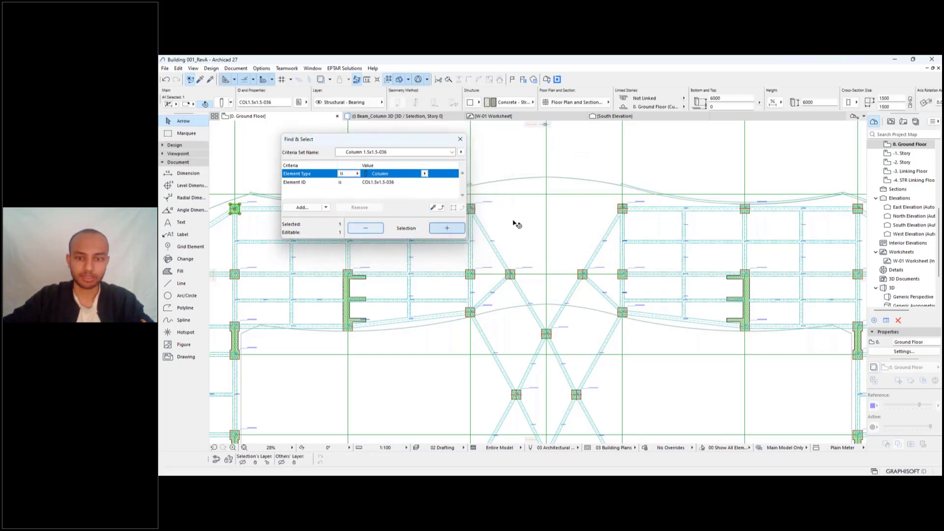
Change the Element ID criterion to contains COL1.5x1.5-03 and select the matching columns on the Ground Floor plan.
{"action": "scroll", "coordinate": [516, 223], "scroll_direction": "down", "scroll_amount": 5}
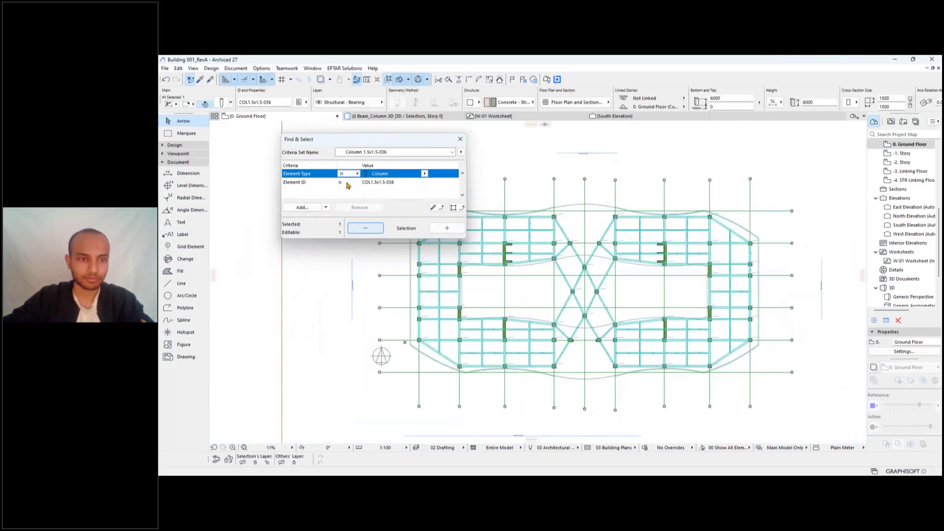
{"action": "left_click", "coordinate": [348, 182]}
{"action": "left_click", "coordinate": [350, 182]}
{"action": "left_click", "coordinate": [379, 221]}
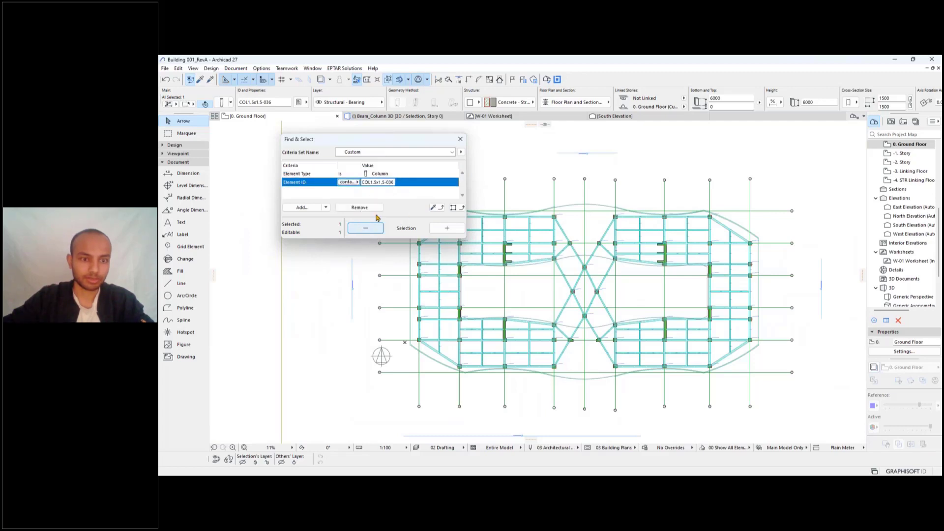
{"action": "left_click", "coordinate": [393, 182]}
{"action": "key", "text": "BackSpace"}
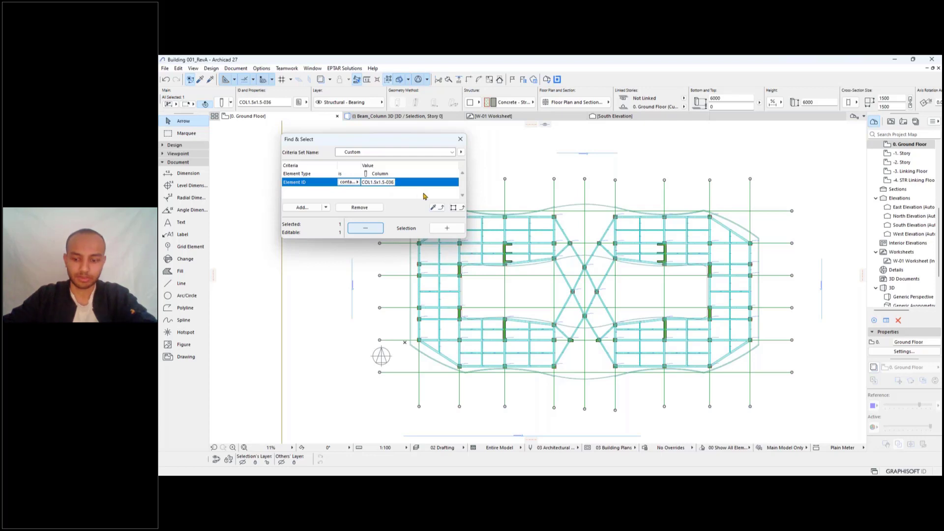
{"action": "left_click", "coordinate": [446, 228]}
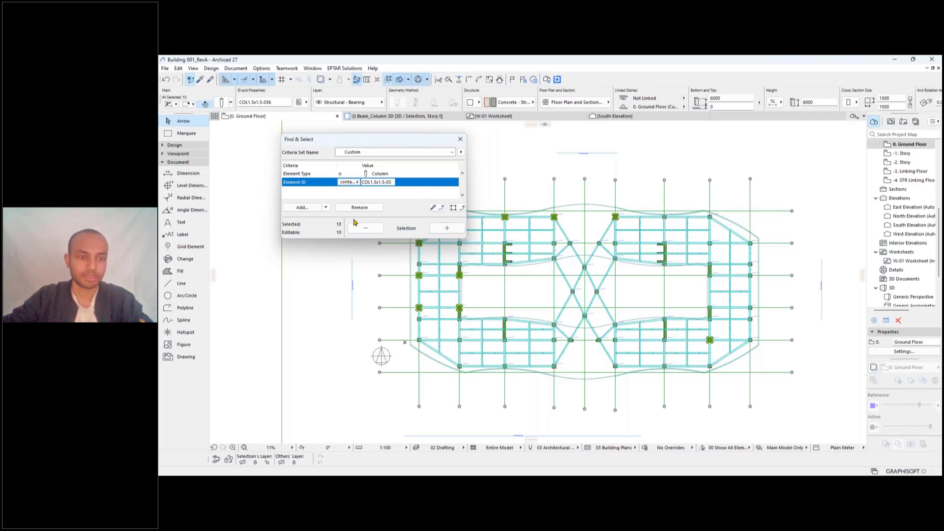
Move the Find & Select palette clear of the plan and store its criteria as a set named Column 1.5x1.5-03.
{"action": "left_click_drag", "start_coordinate": [357, 142], "coordinate": [306, 112]}
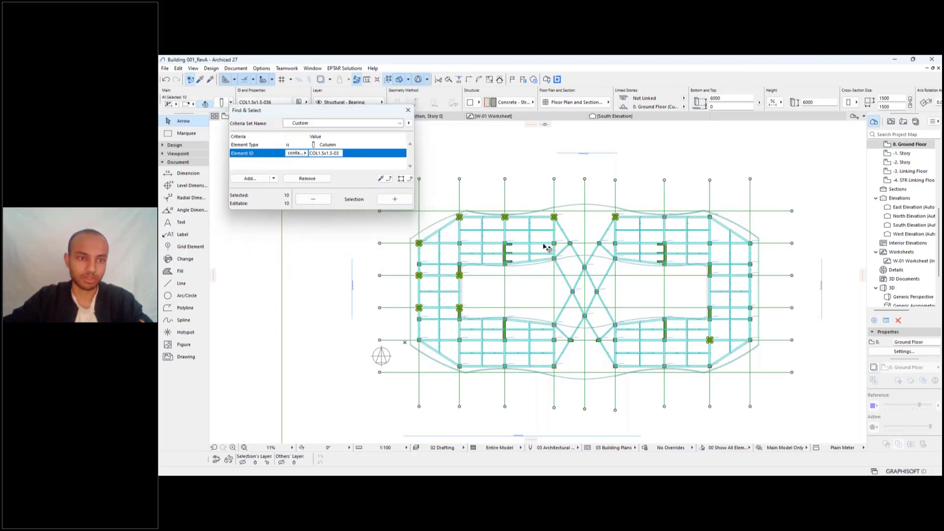
{"action": "left_click", "coordinate": [408, 124]}
{"action": "left_click", "coordinate": [431, 125]}
{"action": "left_click", "coordinate": [545, 169]}
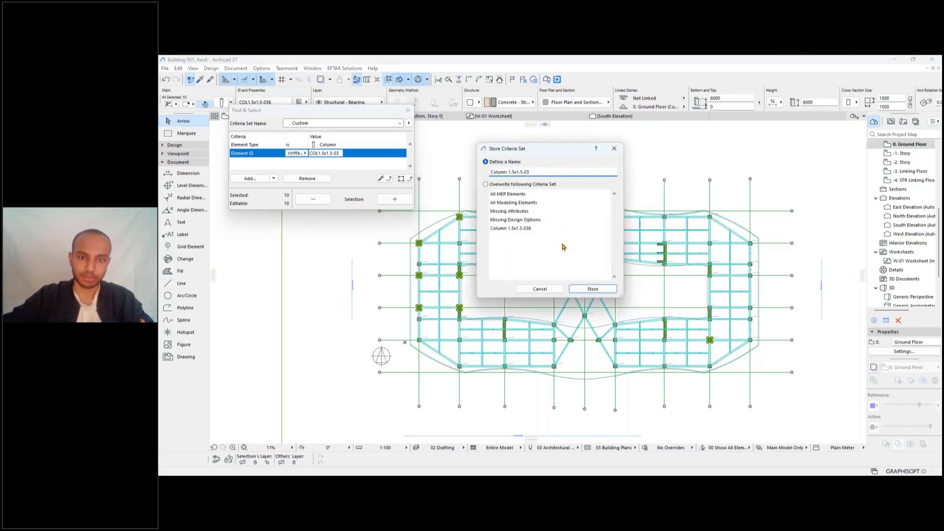
{"action": "left_click", "coordinate": [581, 290]}
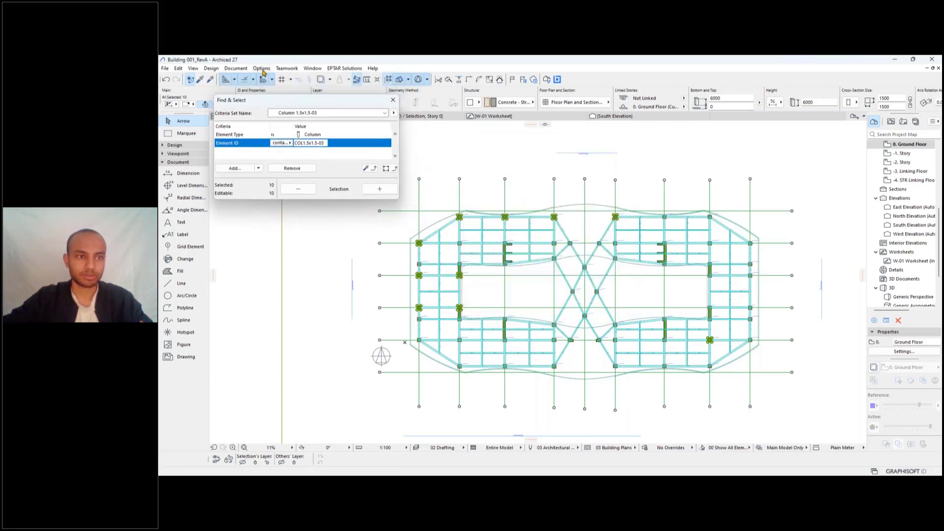
Show the Selections palette and place it beside the Find & Select palette.
{"action": "left_click", "coordinate": [317, 69]}
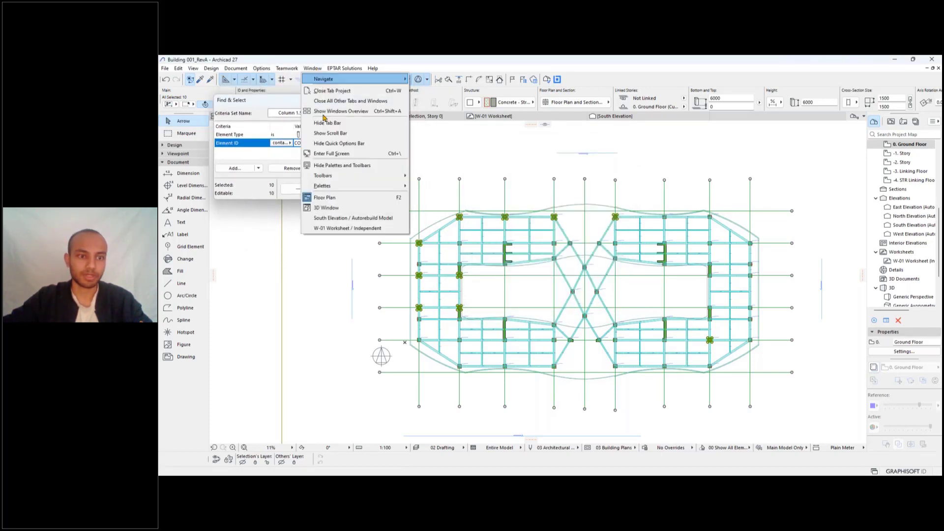
{"action": "mouse_move", "coordinate": [344, 187]}
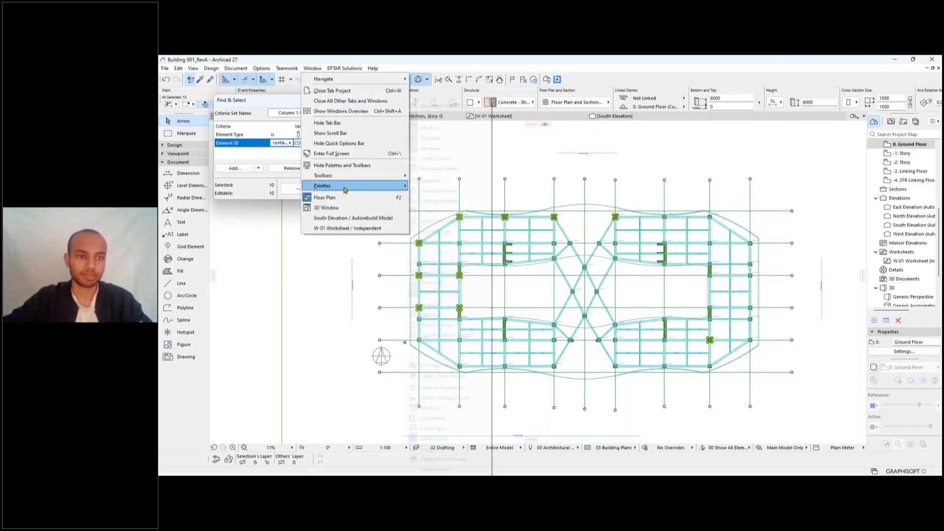
{"action": "left_click", "coordinate": [446, 410]}
{"action": "left_click_drag", "start_coordinate": [794, 154], "coordinate": [482, 143]}
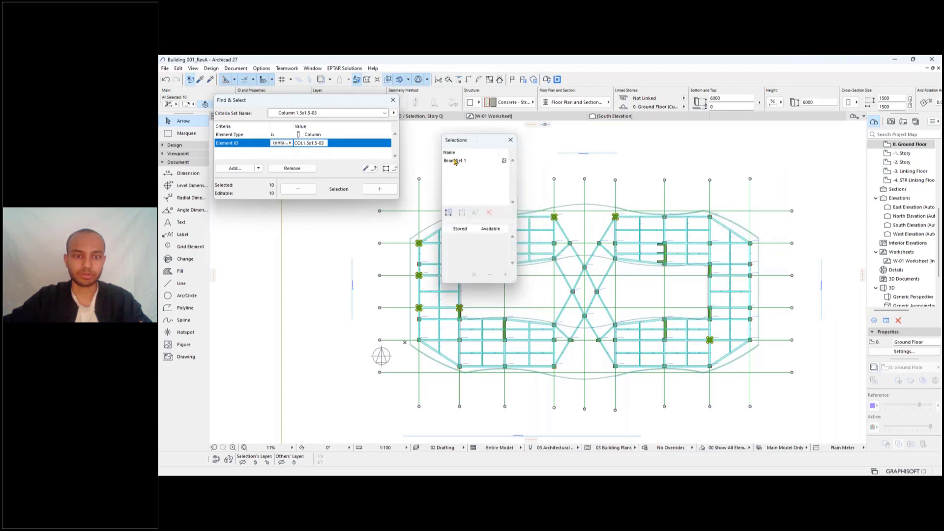
Store the selected columns as a new selection set named COL-1.5x1.5-03.
{"action": "left_click", "coordinate": [449, 214]}
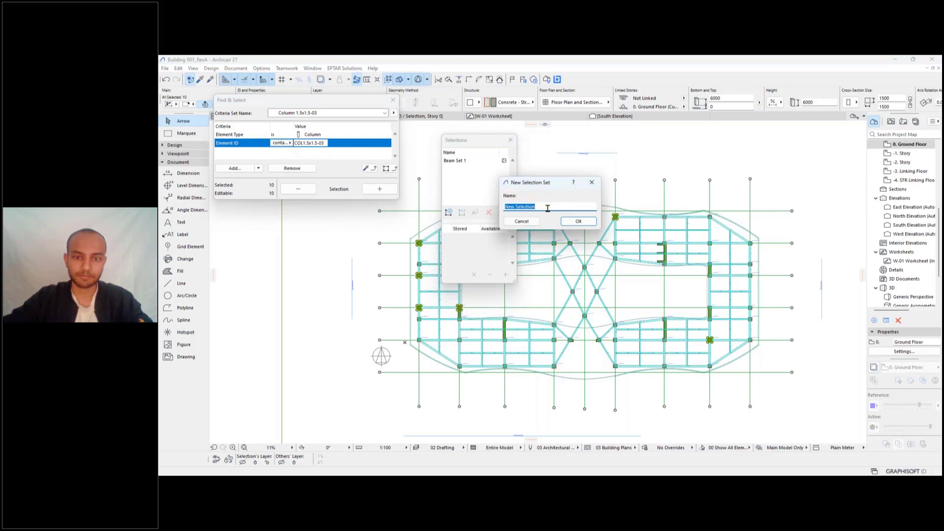
{"action": "type", "text": "COL"}
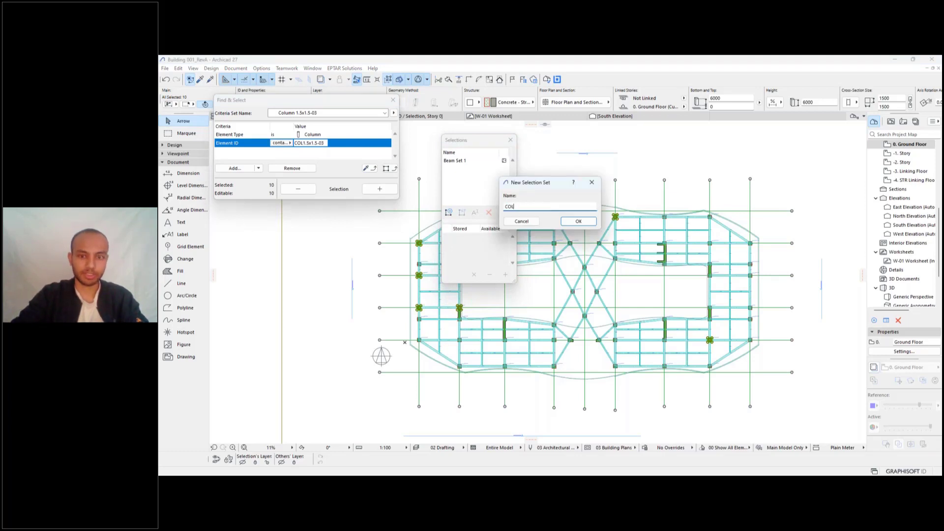
{"action": "type", "text": "-1"}
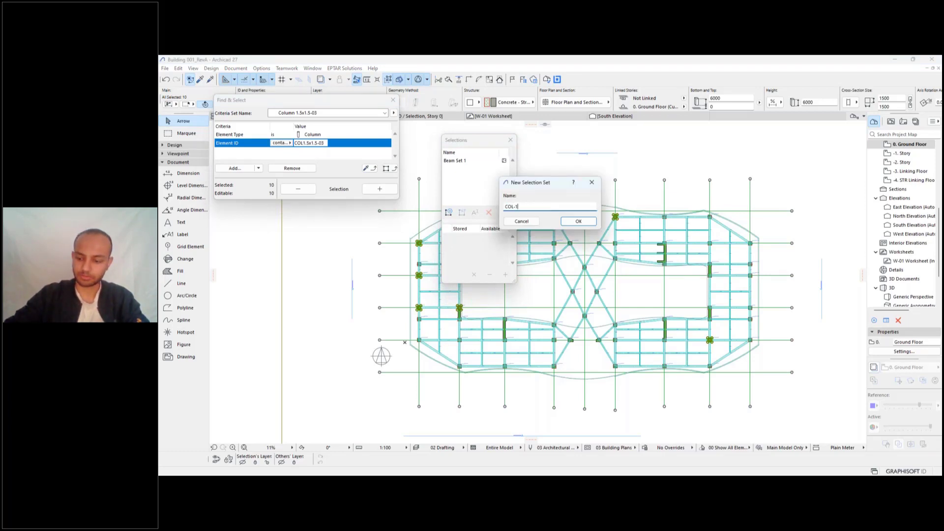
{"action": "type", "text": ".5x1.5-036"}
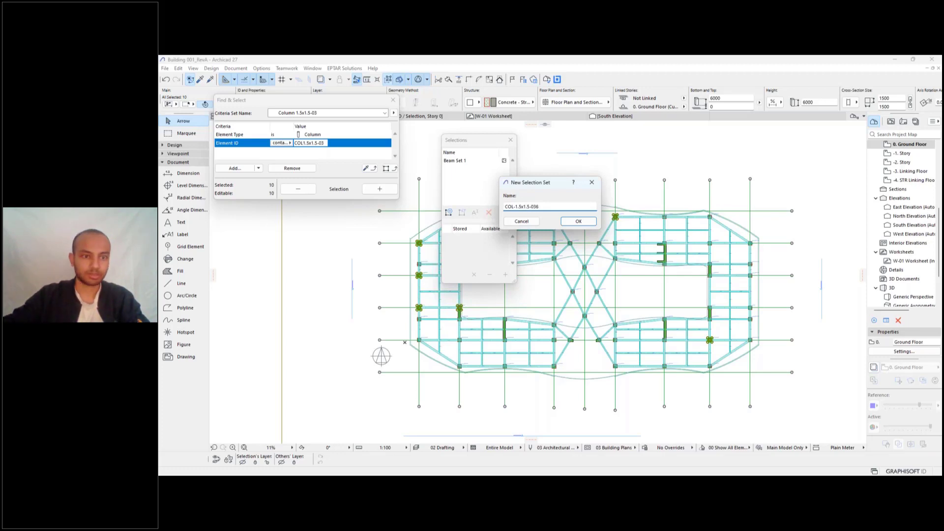
{"action": "key", "text": "BackSpace"}
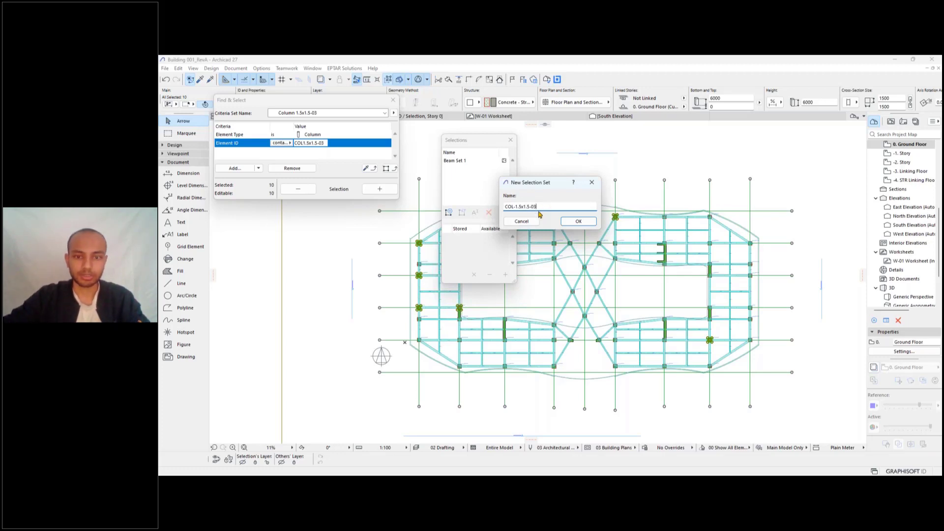
{"action": "key", "text": "ctrl+a"}
{"action": "left_click_drag", "start_coordinate": [543, 187], "coordinate": [477, 202]}
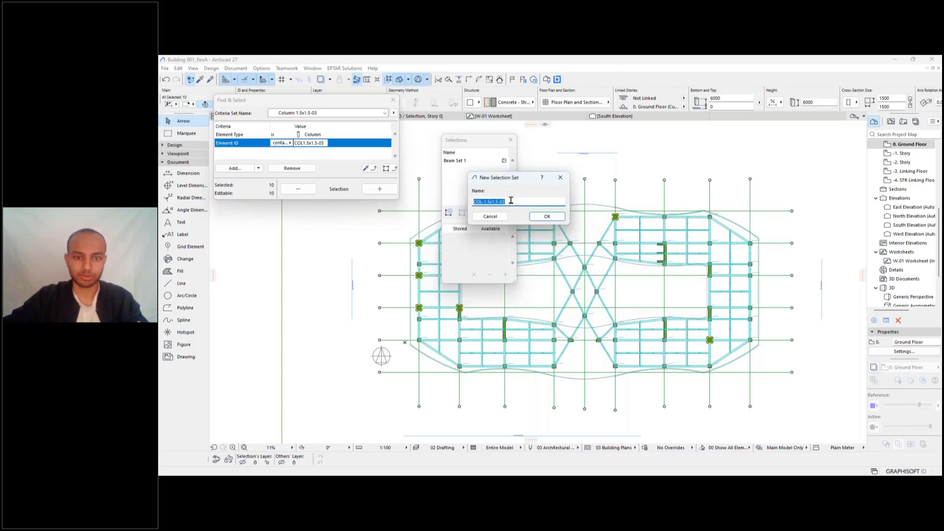
{"action": "left_click", "coordinate": [546, 217]}
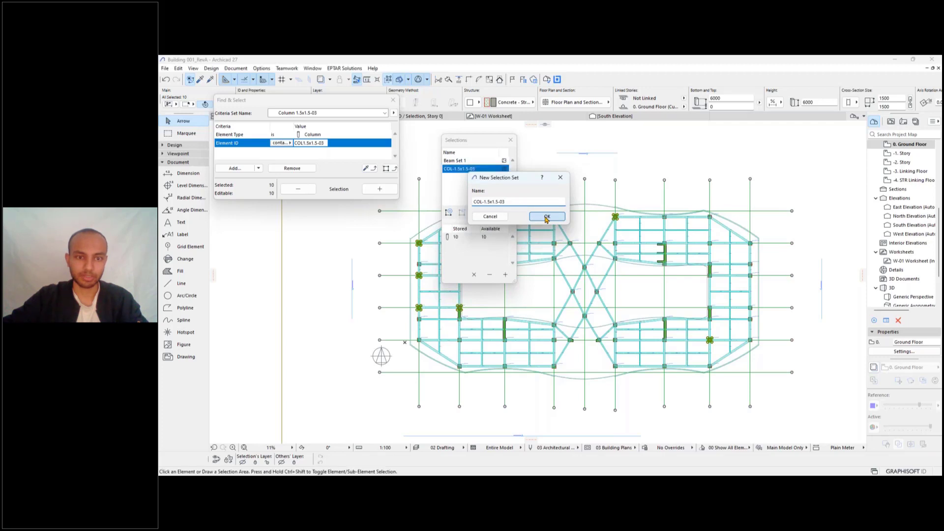
Deselect the columns and rearrange the Selections and Find & Select palettes clear of the building plan.
{"action": "left_click_drag", "start_coordinate": [496, 141], "coordinate": [781, 151]}
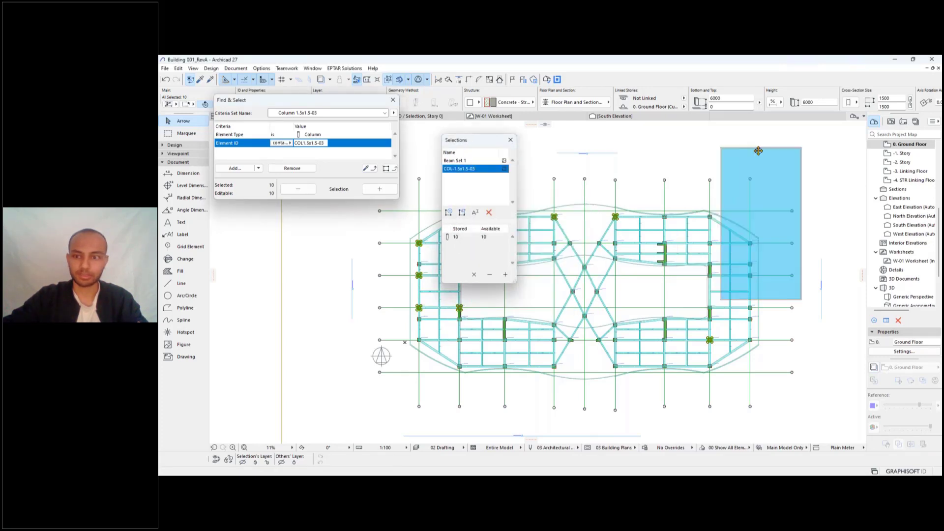
{"action": "left_click", "coordinate": [669, 161]}
{"action": "key", "text": "Escape"}
{"action": "left_click_drag", "start_coordinate": [353, 102], "coordinate": [320, 81]}
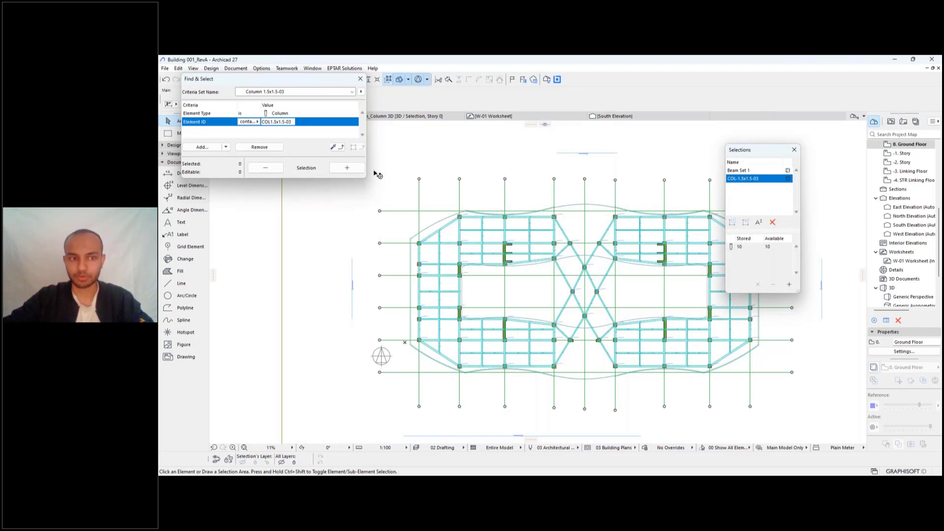
{"action": "left_click_drag", "start_coordinate": [305, 79], "coordinate": [412, 94]}
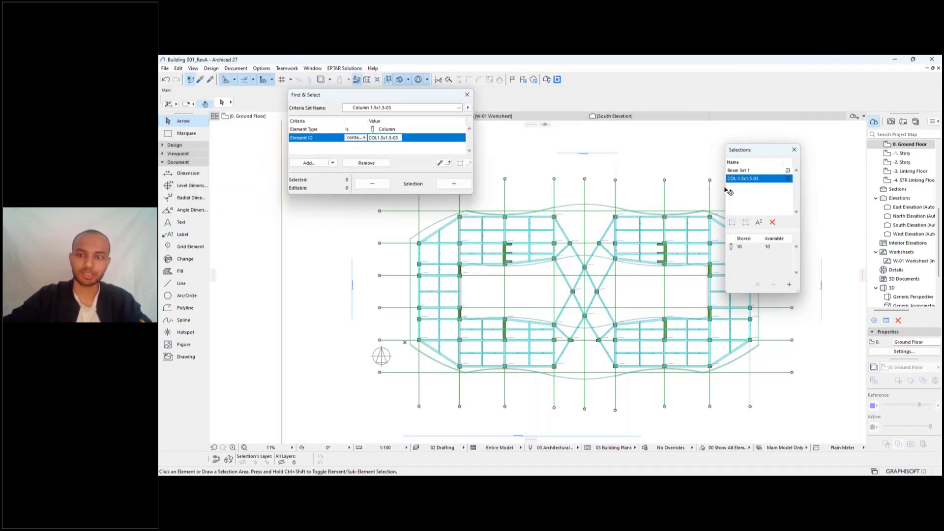
{"action": "left_click_drag", "start_coordinate": [750, 154], "coordinate": [693, 155]}
{"action": "left_click_drag", "start_coordinate": [373, 95], "coordinate": [311, 118]}
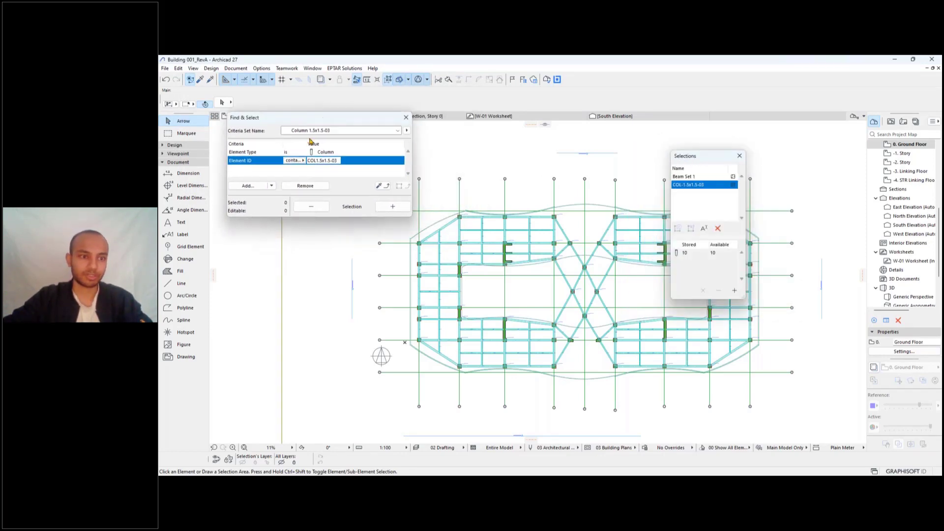
{"action": "left_click", "coordinate": [406, 130]}
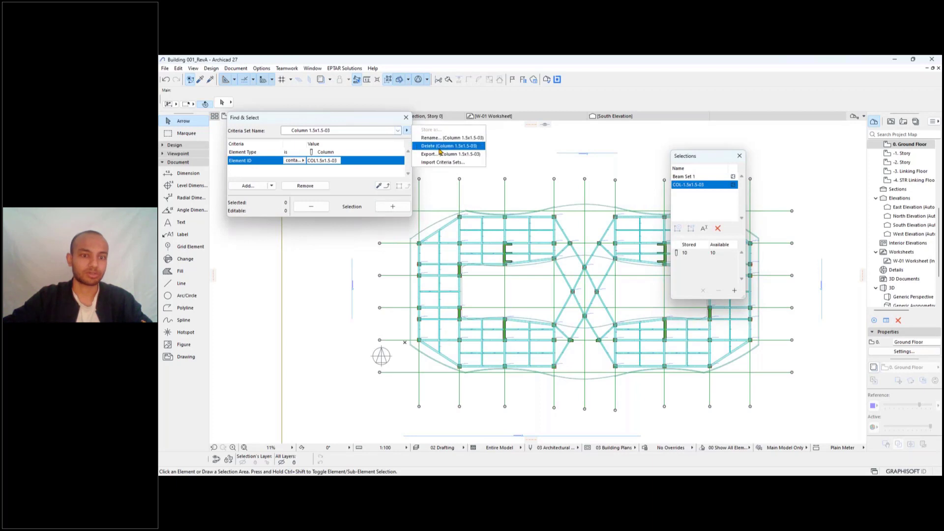
{"action": "left_click", "coordinate": [349, 116]}
{"action": "left_click_drag", "start_coordinate": [347, 119], "coordinate": [297, 93]}
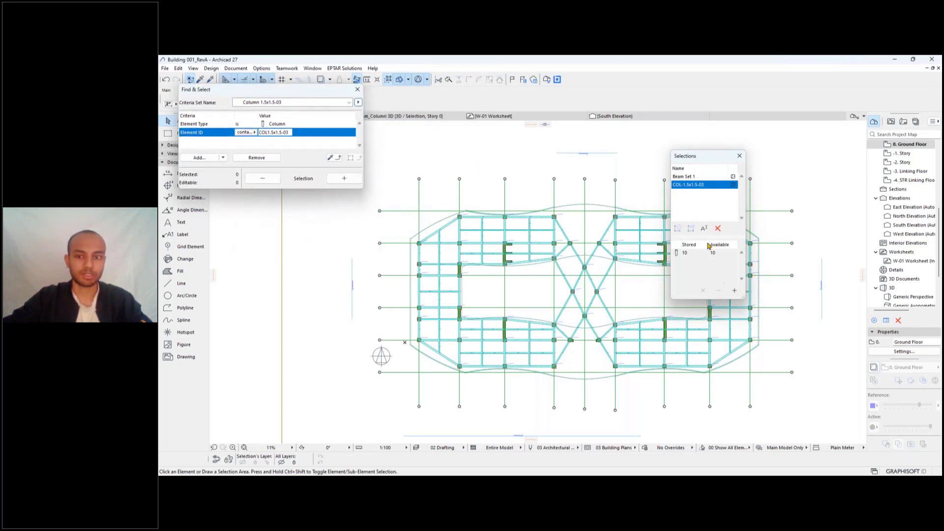
Reselect the columns stored in selection set COL-1.5x1.5-03, move the Selections palette off the plan, and deselect them.
{"action": "left_click", "coordinate": [796, 186]}
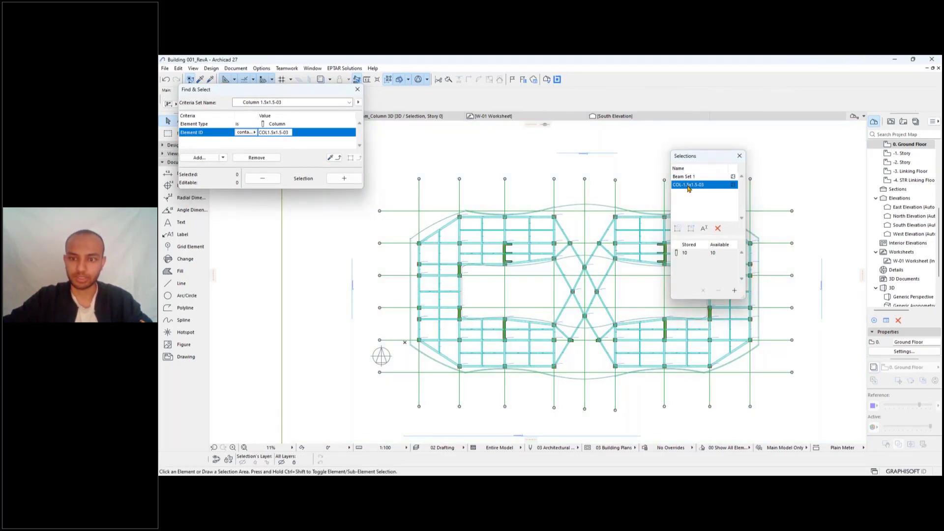
{"action": "double_click", "coordinate": [688, 186]}
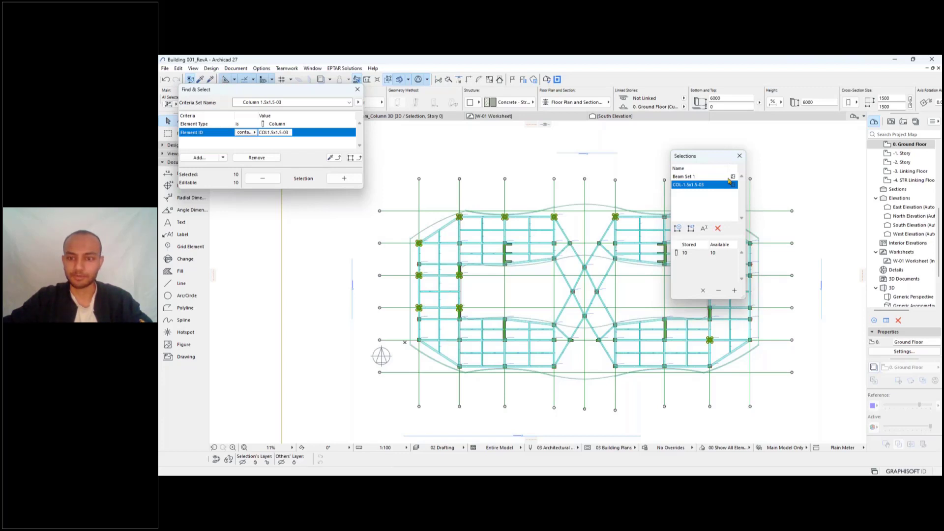
{"action": "left_click_drag", "start_coordinate": [707, 156], "coordinate": [773, 146]}
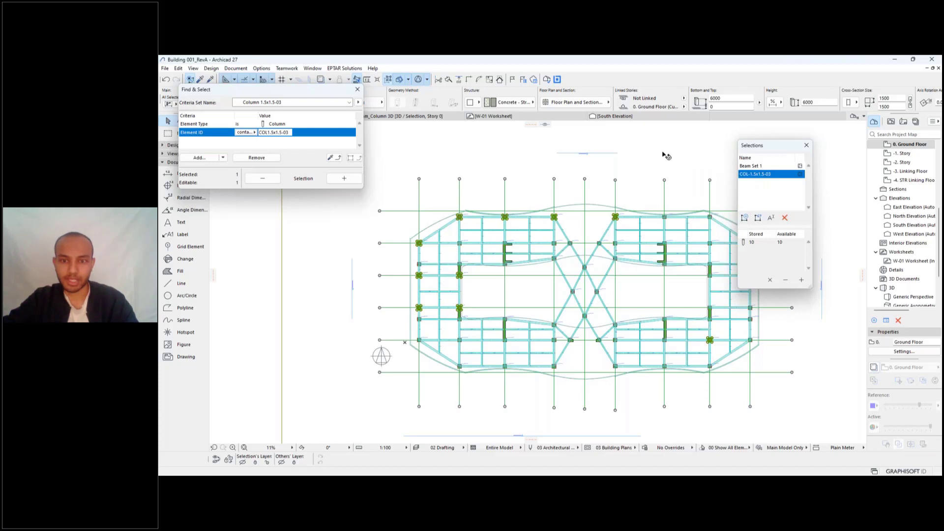
{"action": "left_click", "coordinate": [666, 155]}
{"action": "key", "text": "Escape"}
Reselect the beams stored in Beam Set 1, inspect them up close on the plan, and deselect them.
{"action": "left_click", "coordinate": [764, 167]}
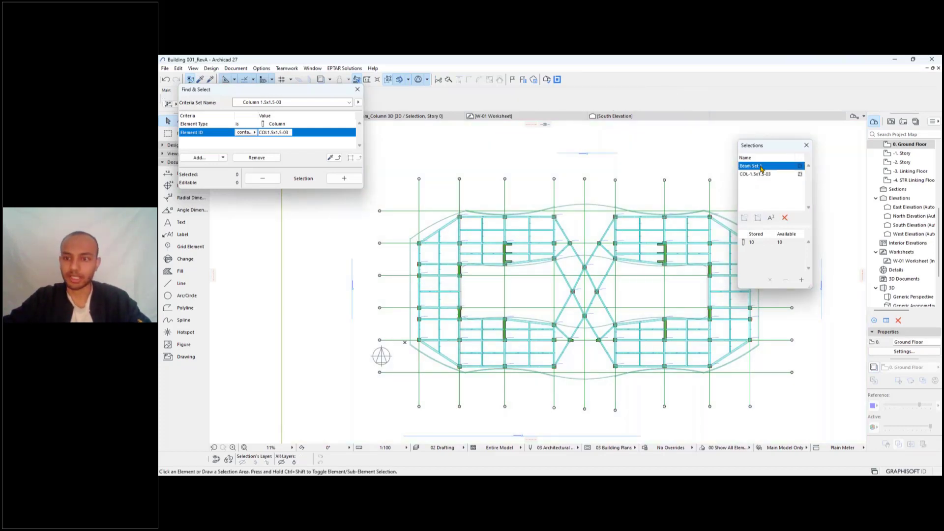
{"action": "left_click_drag", "start_coordinate": [763, 147], "coordinate": [728, 139]}
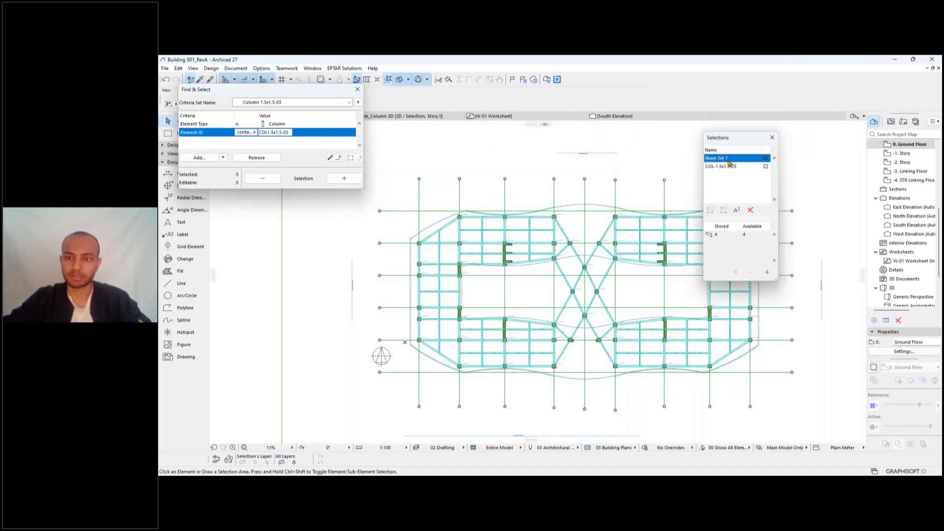
{"action": "double_click", "coordinate": [727, 158]}
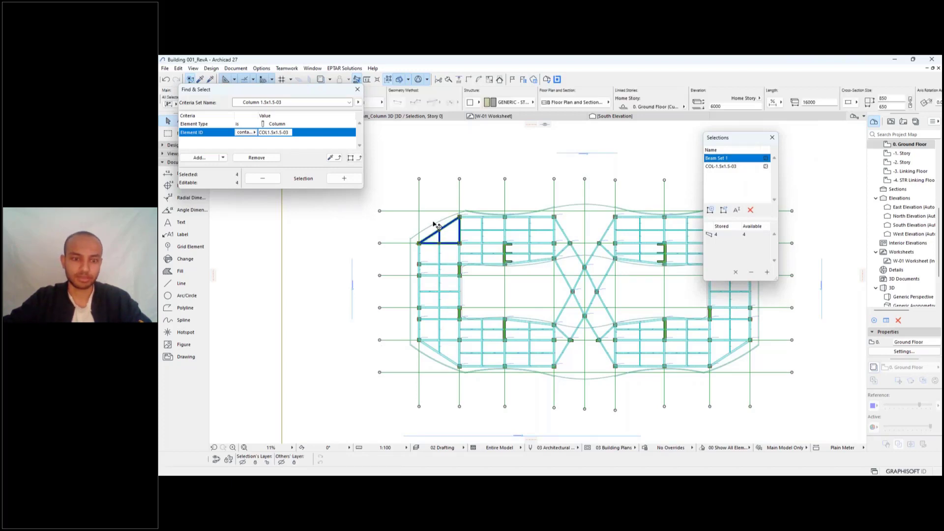
{"action": "scroll", "coordinate": [434, 224], "scroll_direction": "up", "scroll_amount": 5}
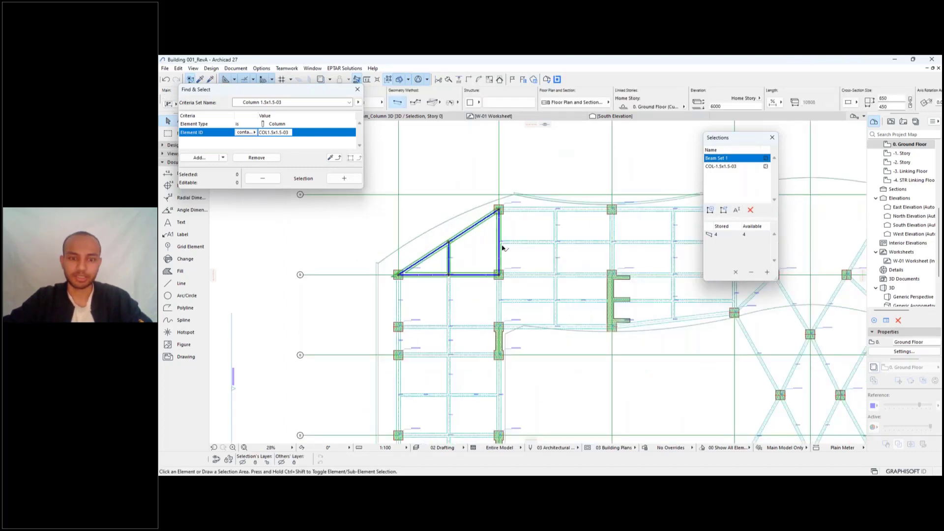
{"action": "key", "text": "Escape"}
{"action": "scroll", "coordinate": [350, 243], "scroll_direction": "down", "scroll_amount": 4}
Dock the Selections palette beside the Navigator and reposition the Find & Select palette over the floor plan.
{"action": "left_click_drag", "start_coordinate": [722, 139], "coordinate": [753, 142]}
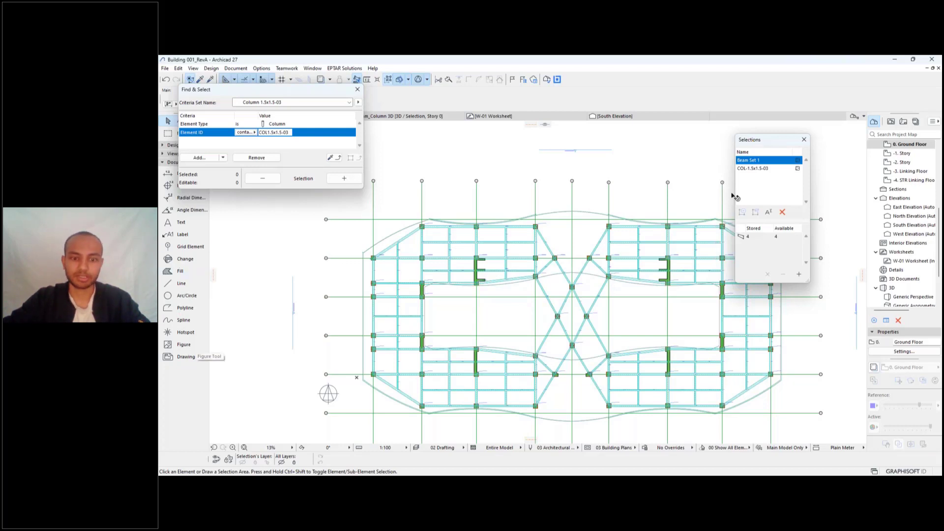
{"action": "left_click_drag", "start_coordinate": [751, 146], "coordinate": [721, 146]}
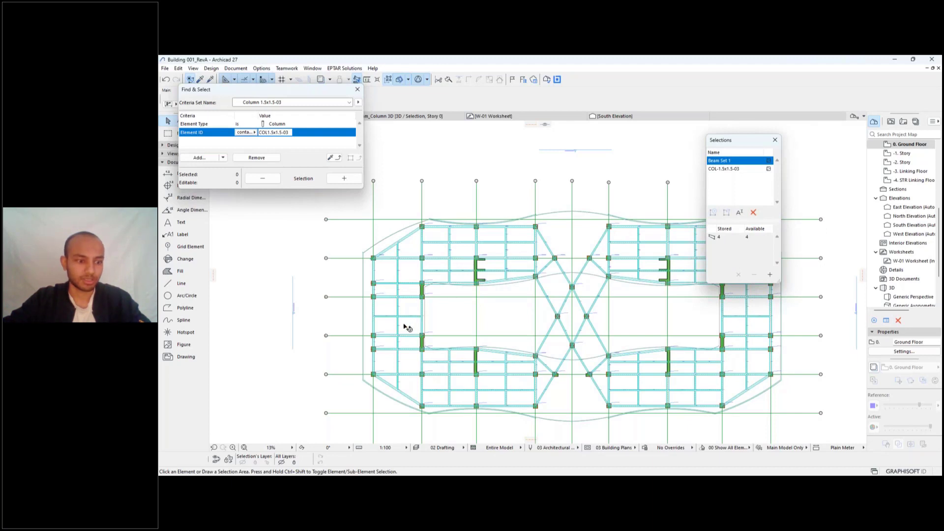
{"action": "scroll", "coordinate": [407, 326], "scroll_direction": "up", "scroll_amount": 2}
{"action": "scroll", "coordinate": [406, 327], "scroll_direction": "up", "scroll_amount": 1}
{"action": "left_click_drag", "start_coordinate": [720, 144], "coordinate": [640, 150]}
{"action": "left_click_drag", "start_coordinate": [303, 95], "coordinate": [476, 173]}
{"action": "left_click_drag", "start_coordinate": [649, 155], "coordinate": [653, 165]}
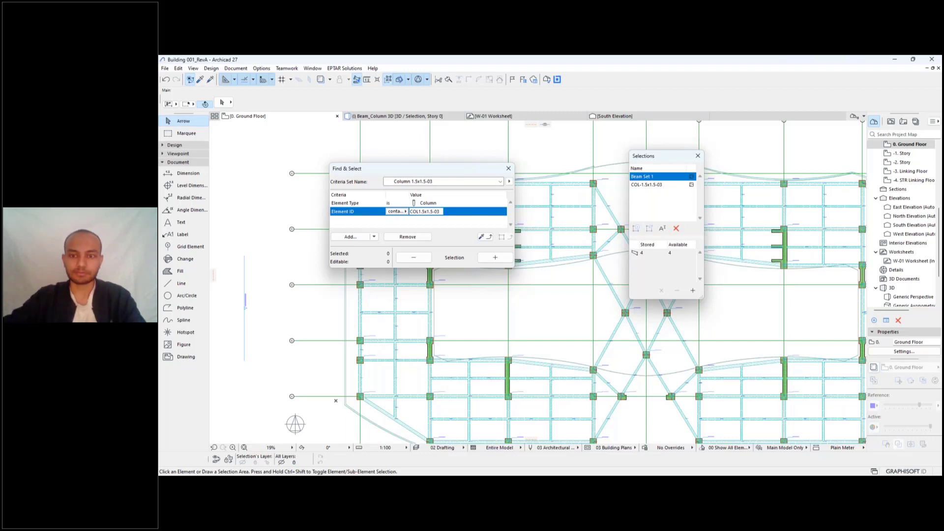
{"action": "left_click_drag", "start_coordinate": [649, 160], "coordinate": [863, 167]}
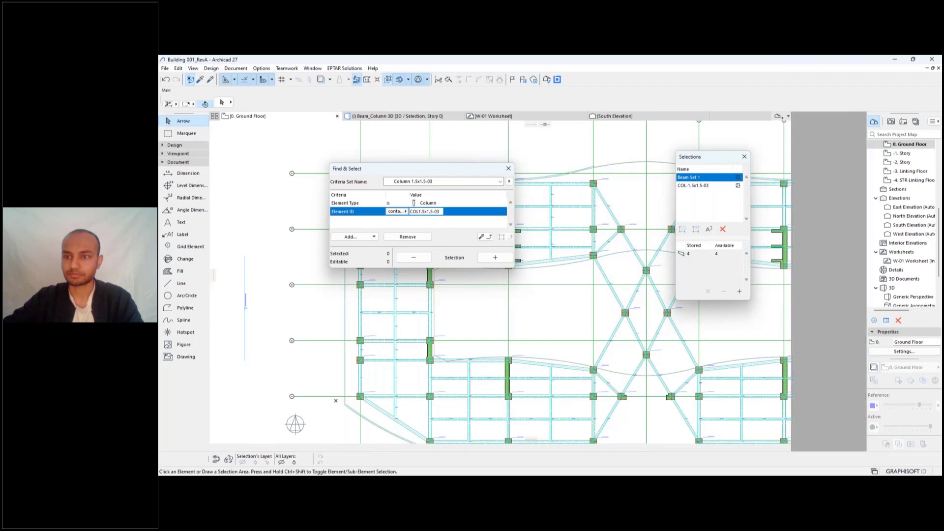
{"action": "left_click_drag", "start_coordinate": [454, 172], "coordinate": [683, 171]}
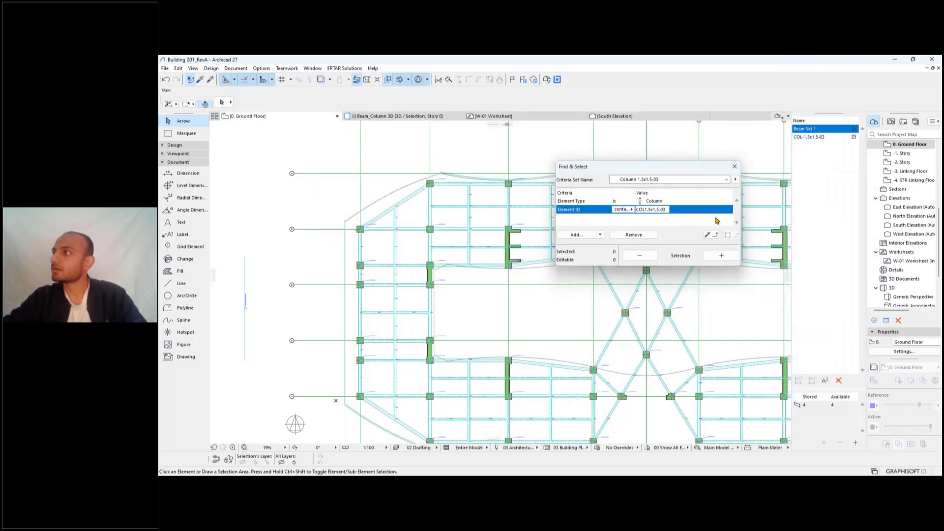
Switch to the PowerPoint webinar presentation and start its slide show from the Questions? slide.
{"action": "key", "text": "alt+Tab"}
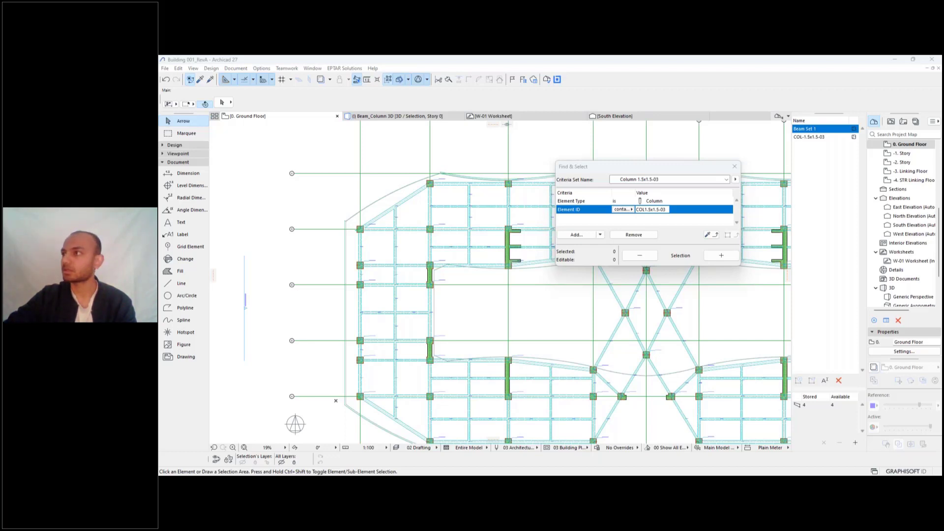
{"action": "key", "text": "alt+Tab"}
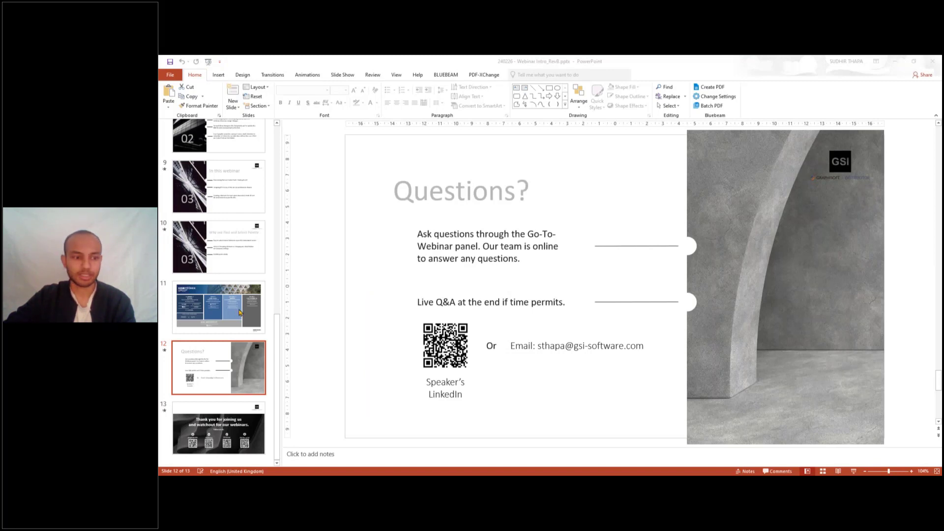
{"action": "left_click", "coordinate": [855, 471]}
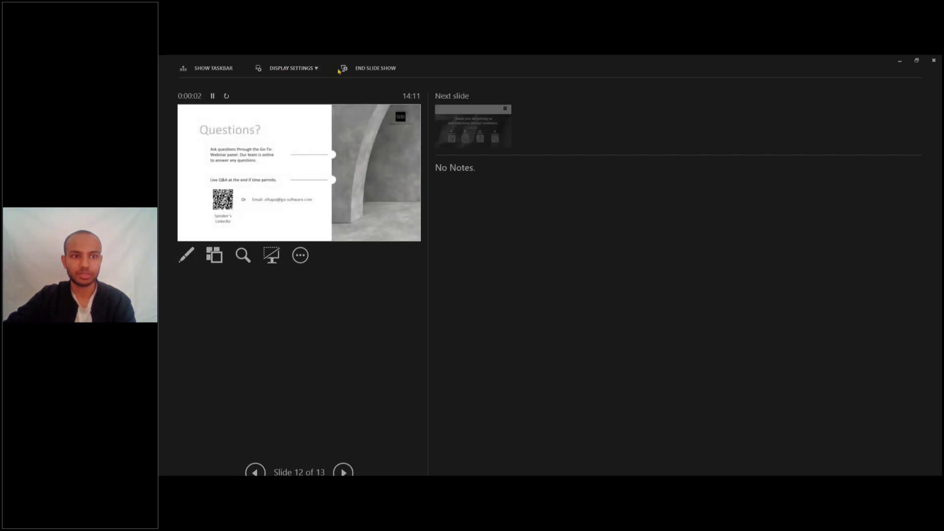
Swap the presenter view with the slide show and go to the Nemetschek slide.
{"action": "left_click", "coordinate": [290, 68]}
{"action": "left_click", "coordinate": [309, 83]}
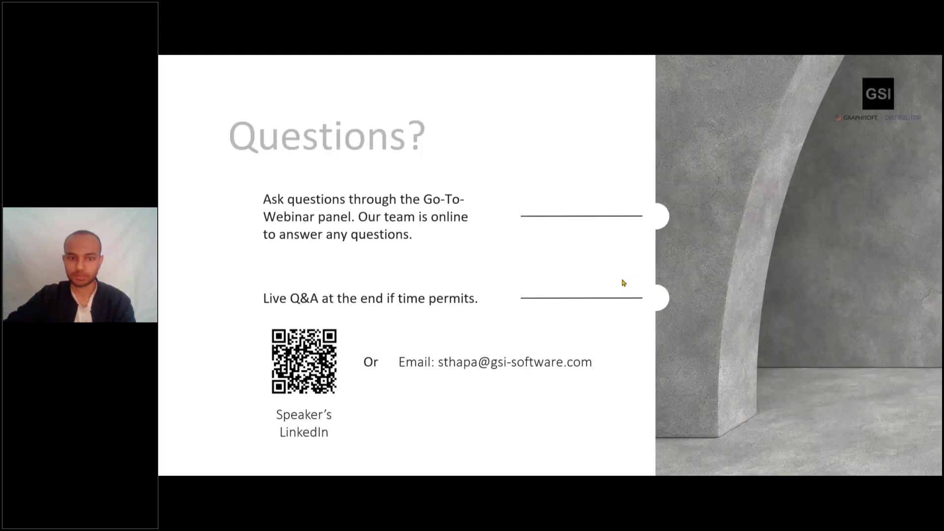
{"action": "key", "text": "Right"}
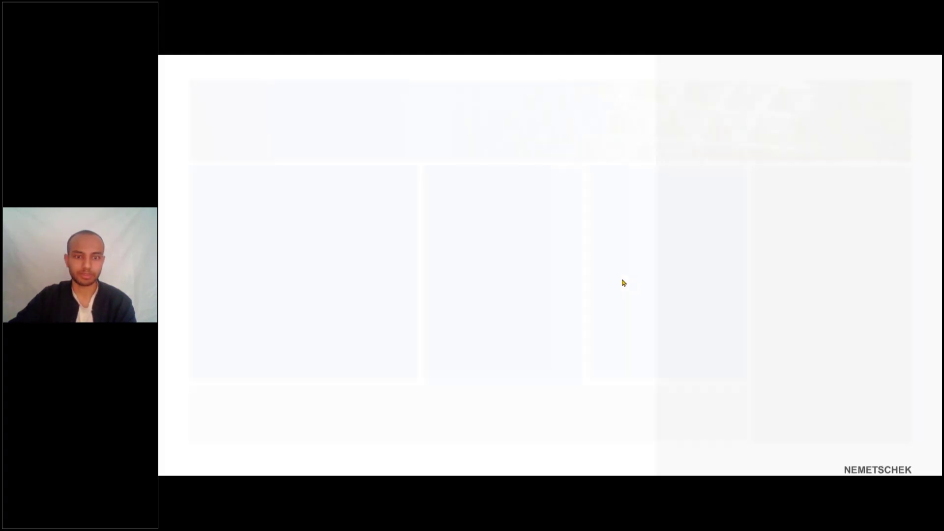